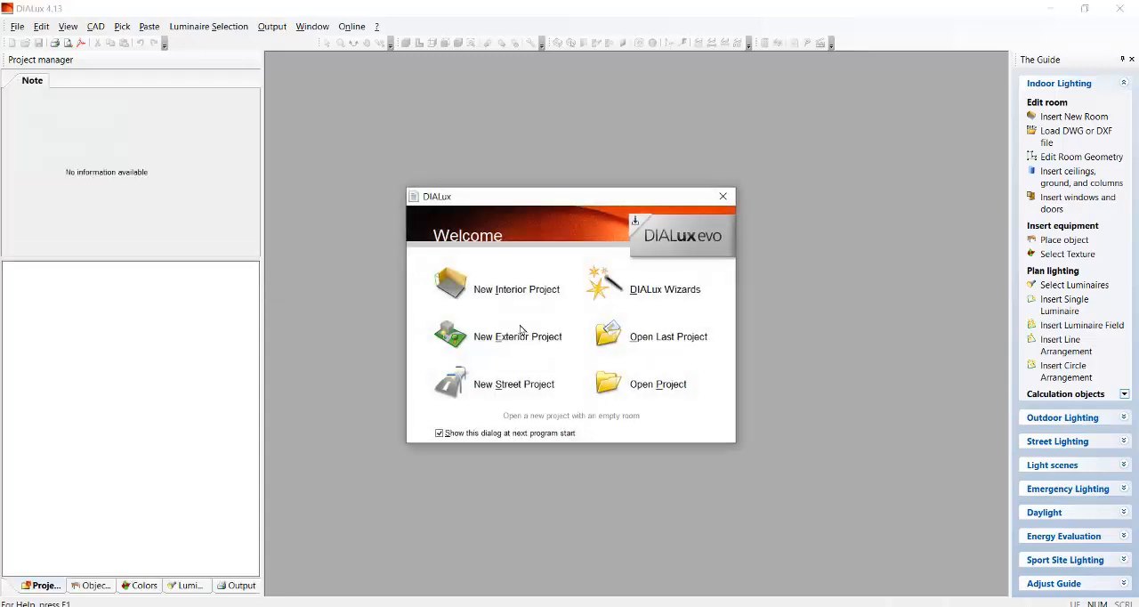
Create a new interior project with a room 20 m long, 12 m wide and 3 m high.
{"action": "left_click", "coordinate": [509, 289]}
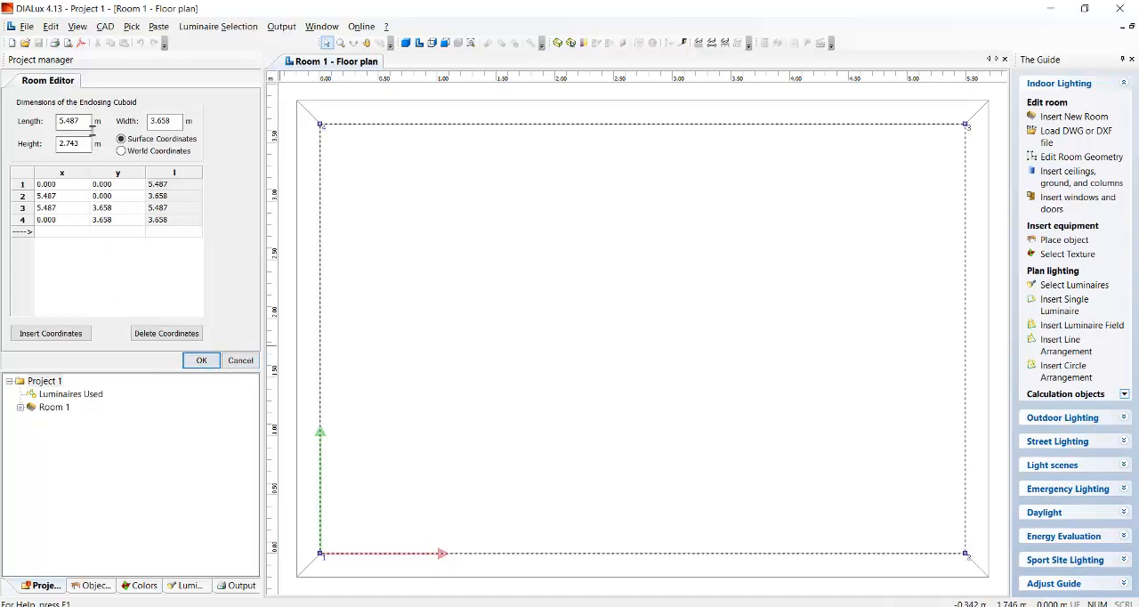
{"action": "left_click_drag", "start_coordinate": [89, 121], "coordinate": [41, 124]}
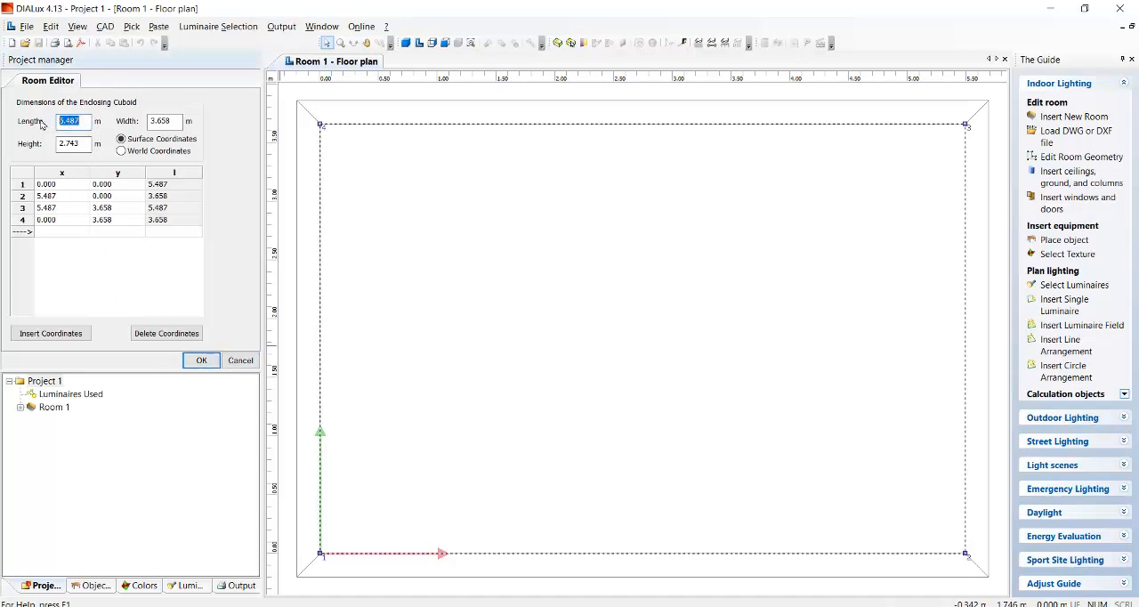
{"action": "type", "text": "20"}
{"action": "double_click", "coordinate": [164, 121]}
{"action": "type", "text": "12"}
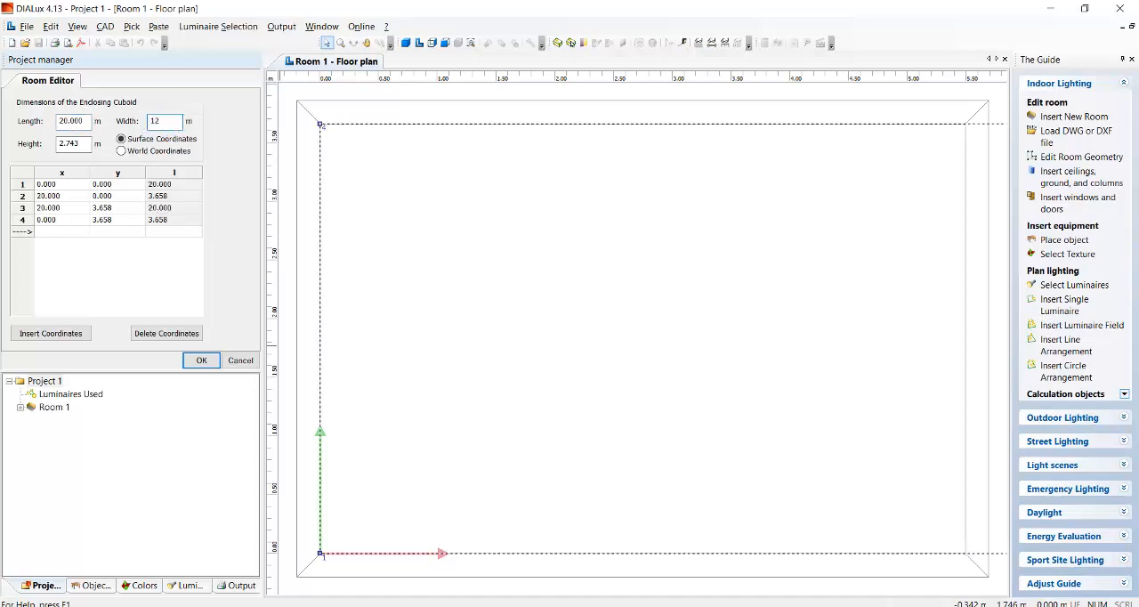
{"action": "key", "text": "Tab"}
{"action": "type", "text": "3"}
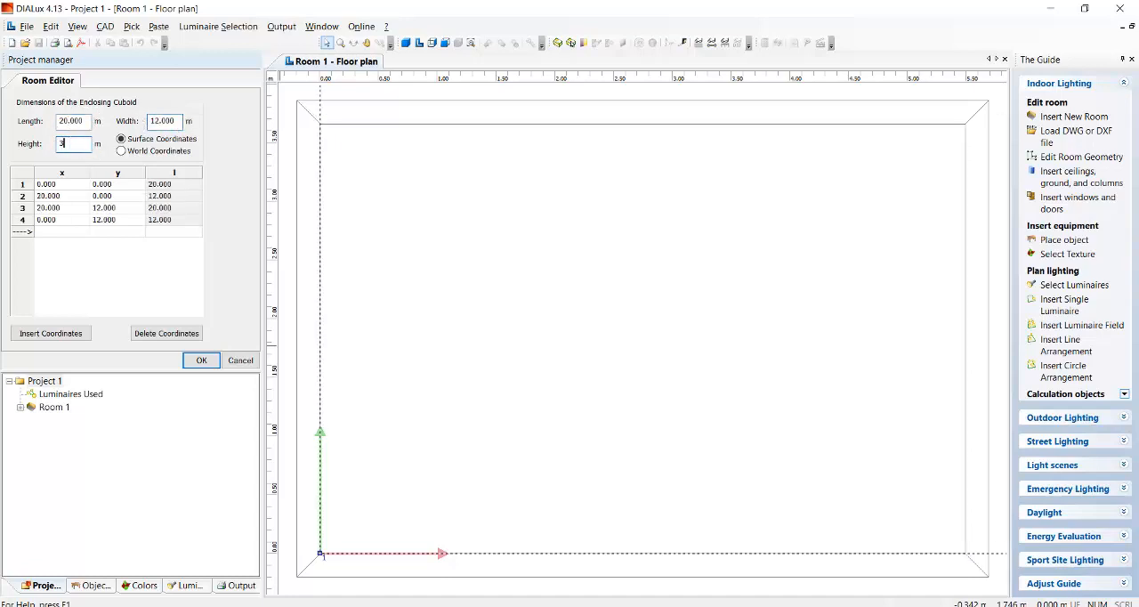
{"action": "left_click", "coordinate": [214, 361]}
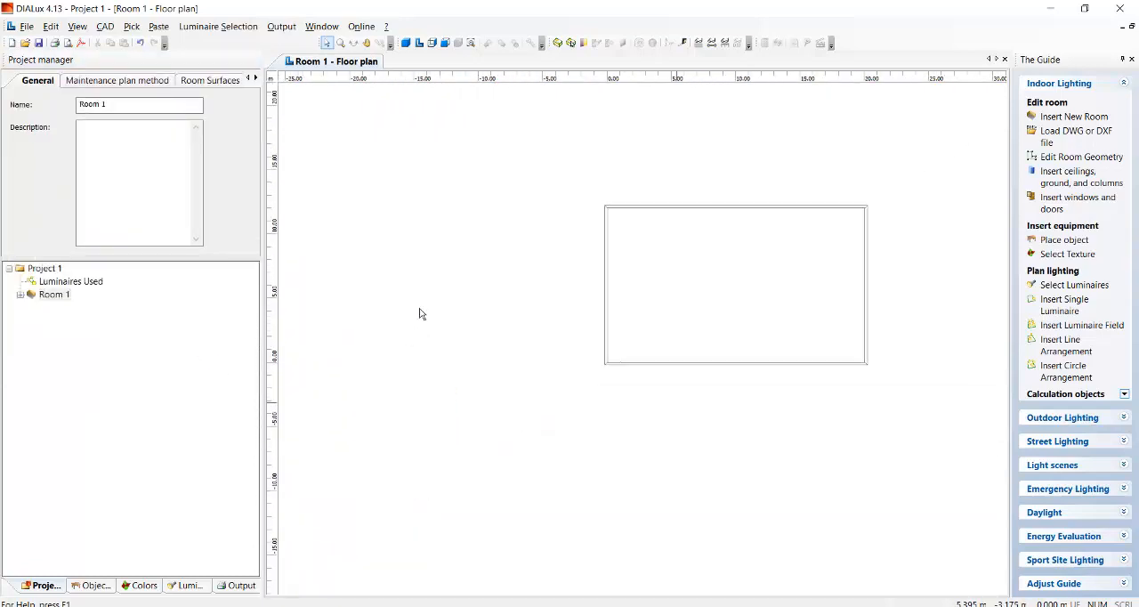
Examine the room's outline in the floor plan, enlarging and centring it in the view.
{"action": "scroll", "coordinate": [884, 225], "scroll_direction": "up", "scroll_amount": 3}
{"action": "scroll", "coordinate": [539, 239], "scroll_direction": "down", "scroll_amount": 4}
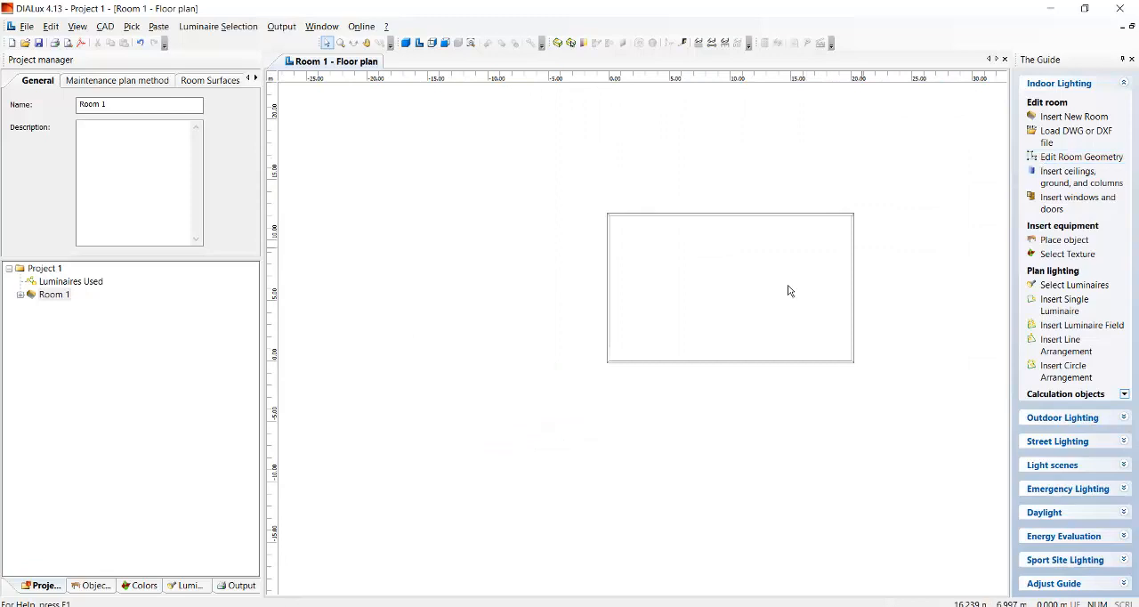
{"action": "scroll", "coordinate": [743, 296], "scroll_direction": "up", "scroll_amount": 4}
{"action": "scroll", "coordinate": [736, 270], "scroll_direction": "down", "scroll_amount": 2}
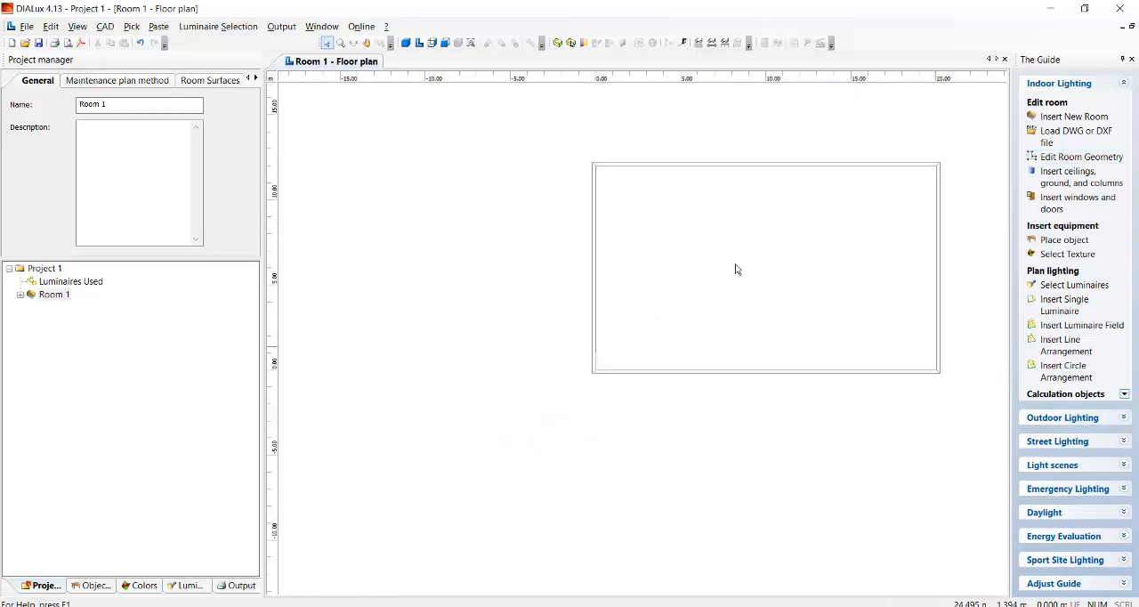
{"action": "left_click", "coordinate": [366, 44]}
{"action": "left_click_drag", "start_coordinate": [832, 250], "coordinate": [678, 339]}
{"action": "scroll", "coordinate": [545, 351], "scroll_direction": "up", "scroll_amount": 3}
{"action": "scroll", "coordinate": [542, 354], "scroll_direction": "up", "scroll_amount": 1}
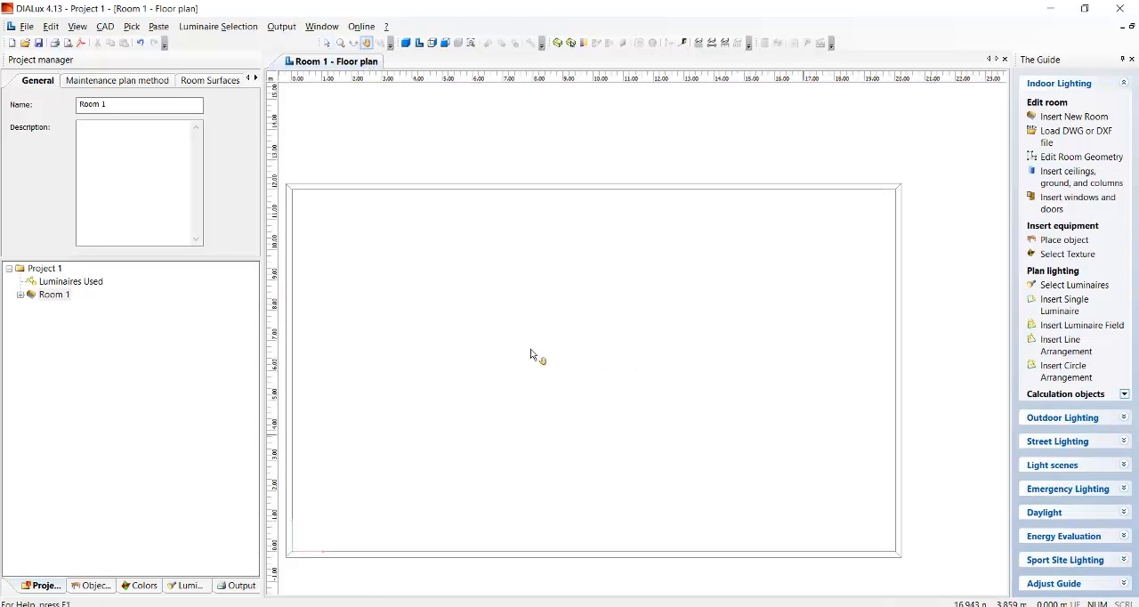
{"action": "left_click_drag", "start_coordinate": [524, 377], "coordinate": [592, 339]}
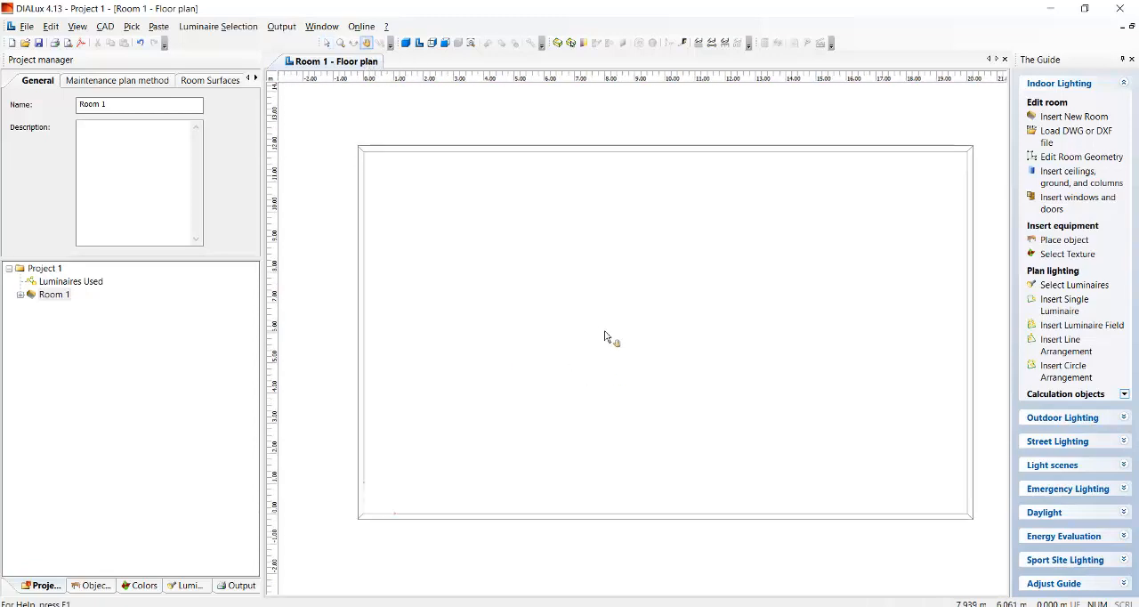
{"action": "left_click", "coordinate": [328, 43]}
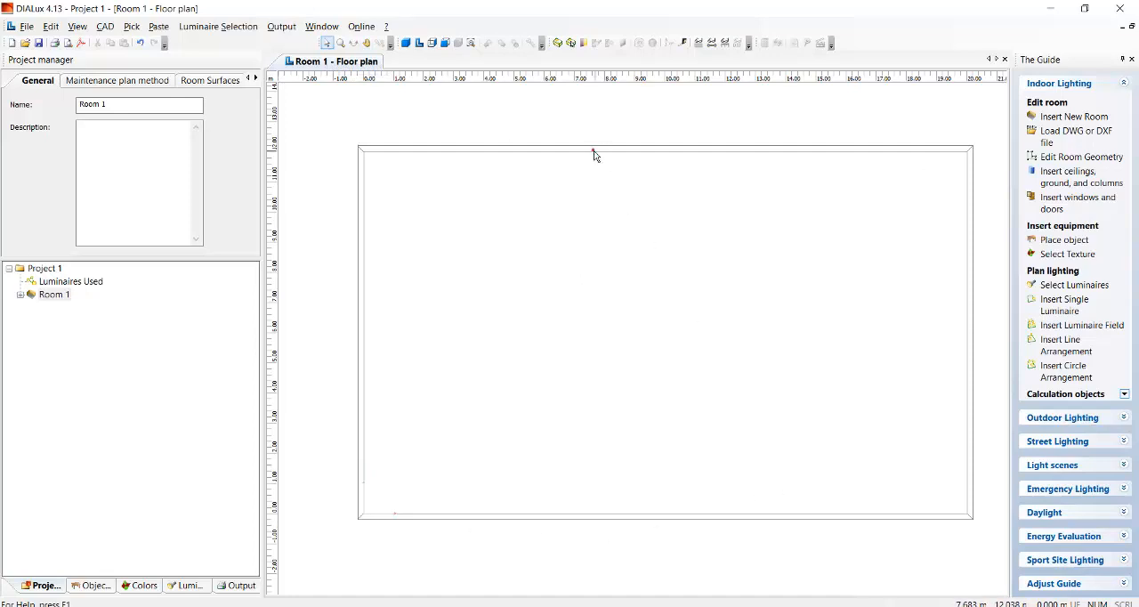
Open the 3D view of the room and rotate it to see the walls and floor.
{"action": "left_click", "coordinate": [406, 44]}
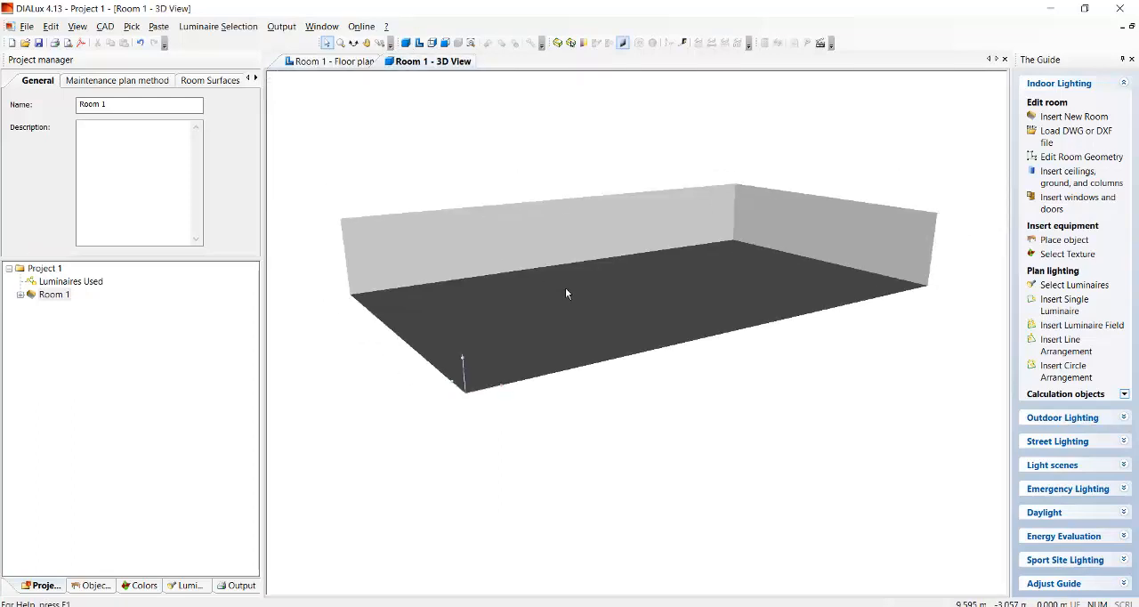
{"action": "left_click", "coordinate": [353, 43]}
{"action": "left_click_drag", "start_coordinate": [551, 292], "coordinate": [521, 339]}
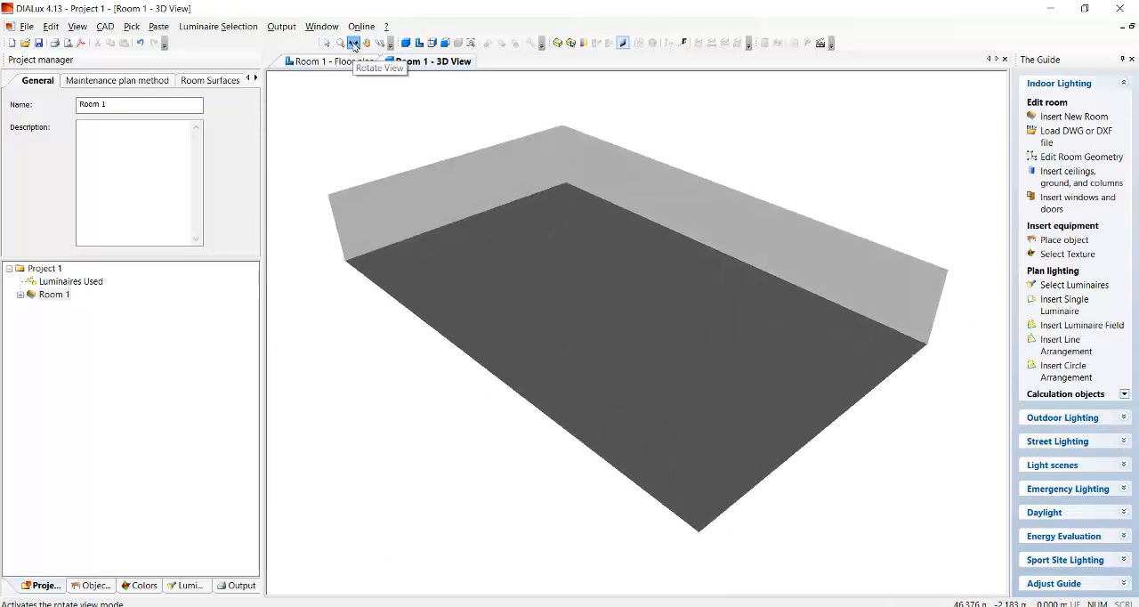
{"action": "mouse_move", "coordinate": [490, 267]}
{"action": "left_mouse_down"}
{"action": "mouse_move", "coordinate": [861, 301]}
{"action": "mouse_move", "coordinate": [837, 281]}
{"action": "mouse_move", "coordinate": [761, 312]}
{"action": "mouse_move", "coordinate": [753, 331]}
{"action": "mouse_move", "coordinate": [787, 345]}
{"action": "left_mouse_up"}
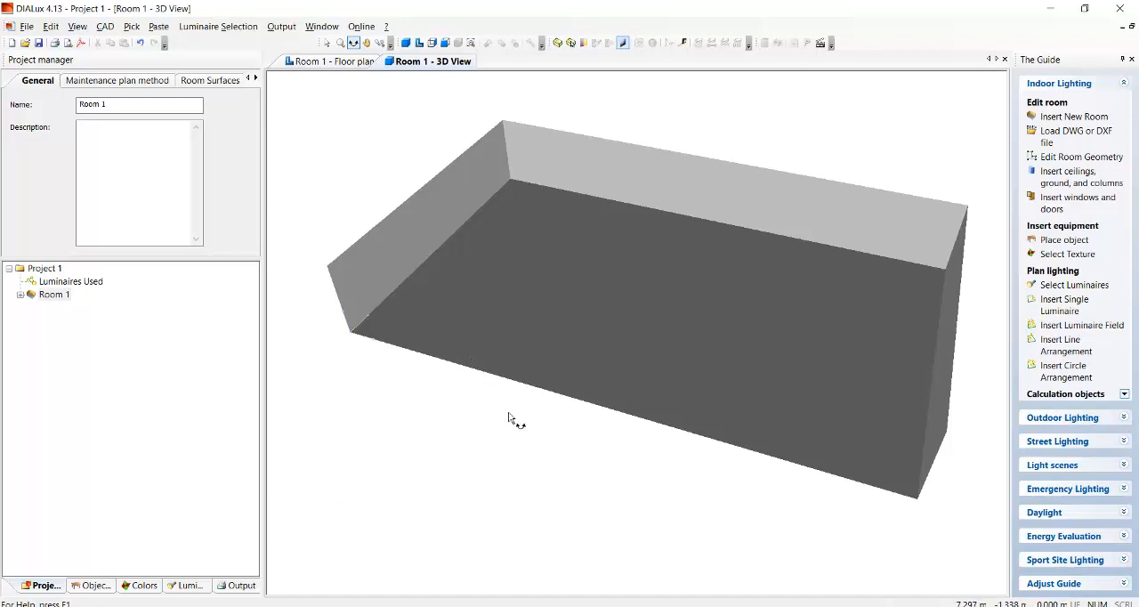
Review the room's maintenance plan method and bring up its room surface settings.
{"action": "left_click", "coordinate": [150, 81]}
{"action": "left_click", "coordinate": [204, 81]}
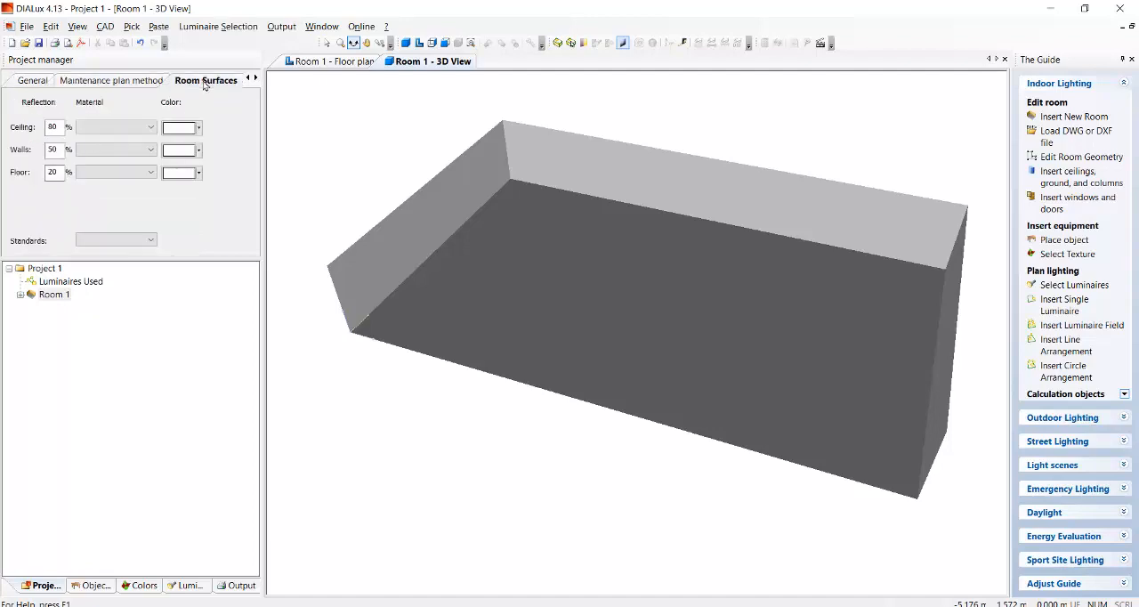
{"action": "left_click", "coordinate": [127, 81]}
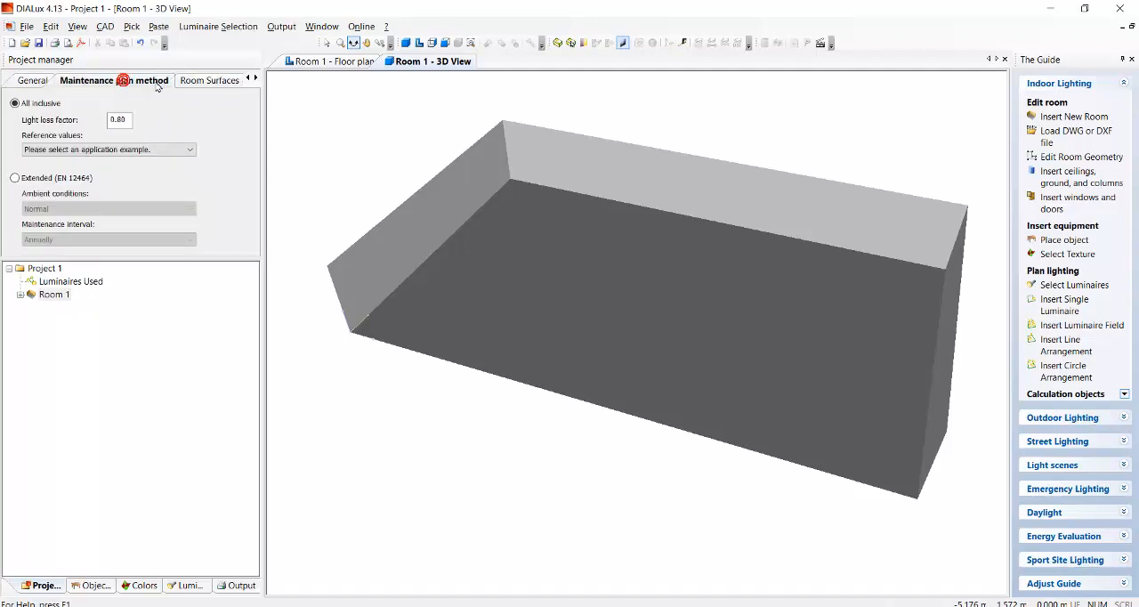
{"action": "left_click", "coordinate": [227, 82]}
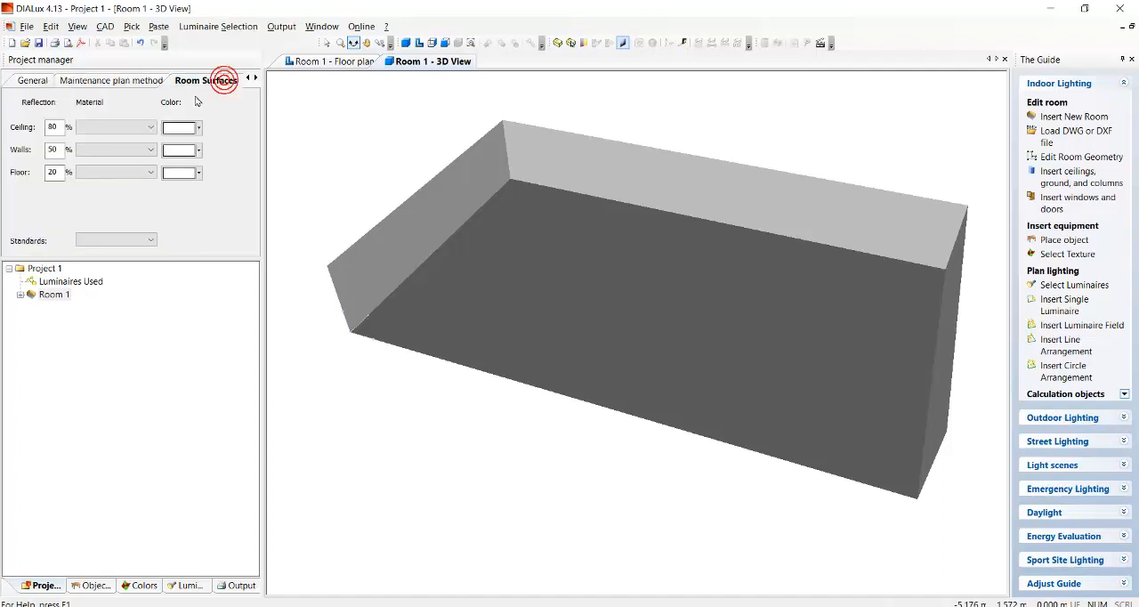
Try to give the ceiling the Standard Ceiling material together with a white colour.
{"action": "left_click", "coordinate": [151, 128]}
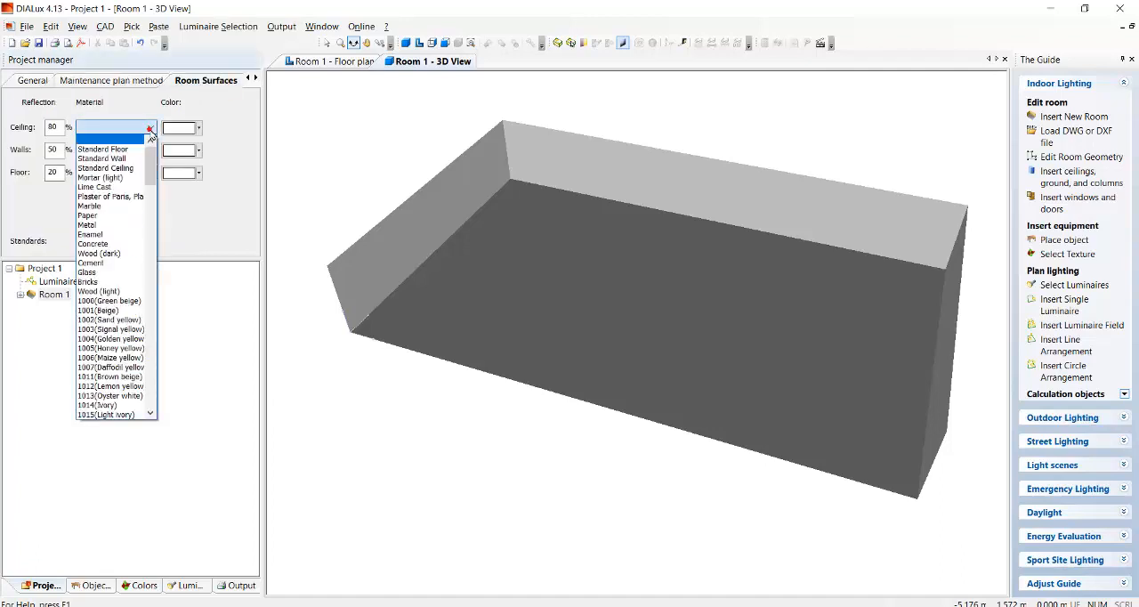
{"action": "left_click", "coordinate": [152, 130]}
{"action": "left_click", "coordinate": [152, 129]}
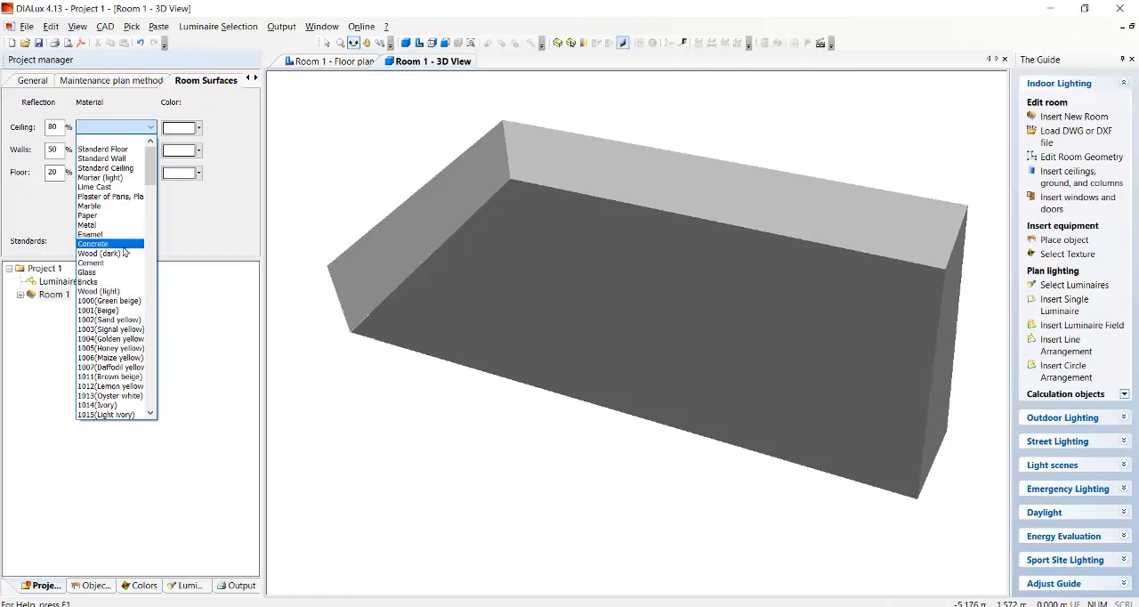
{"action": "left_click", "coordinate": [111, 167]}
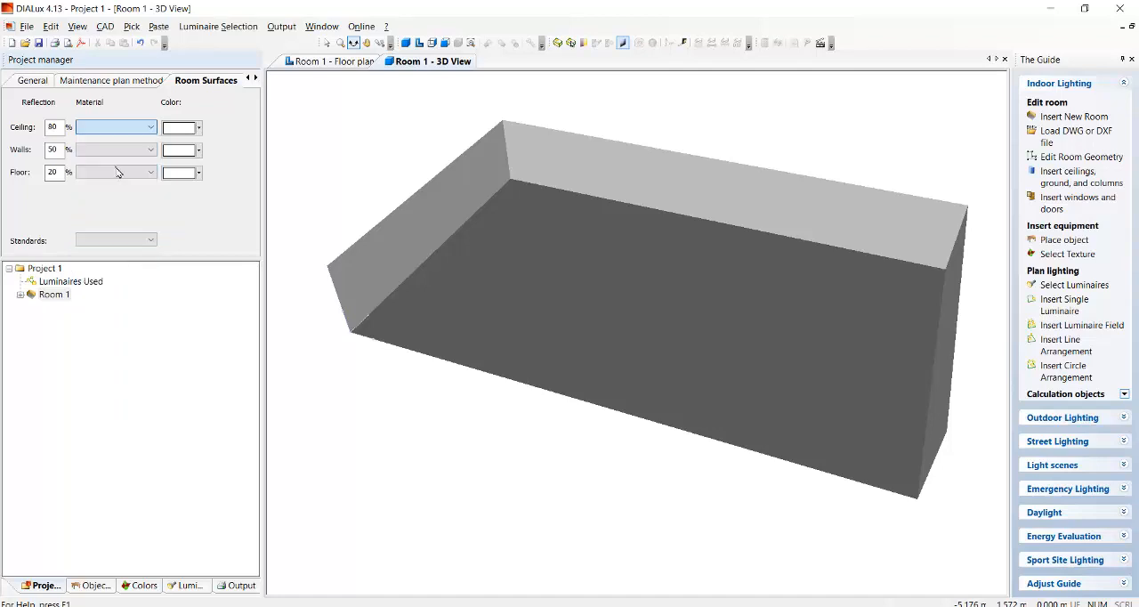
{"action": "left_click", "coordinate": [199, 128]}
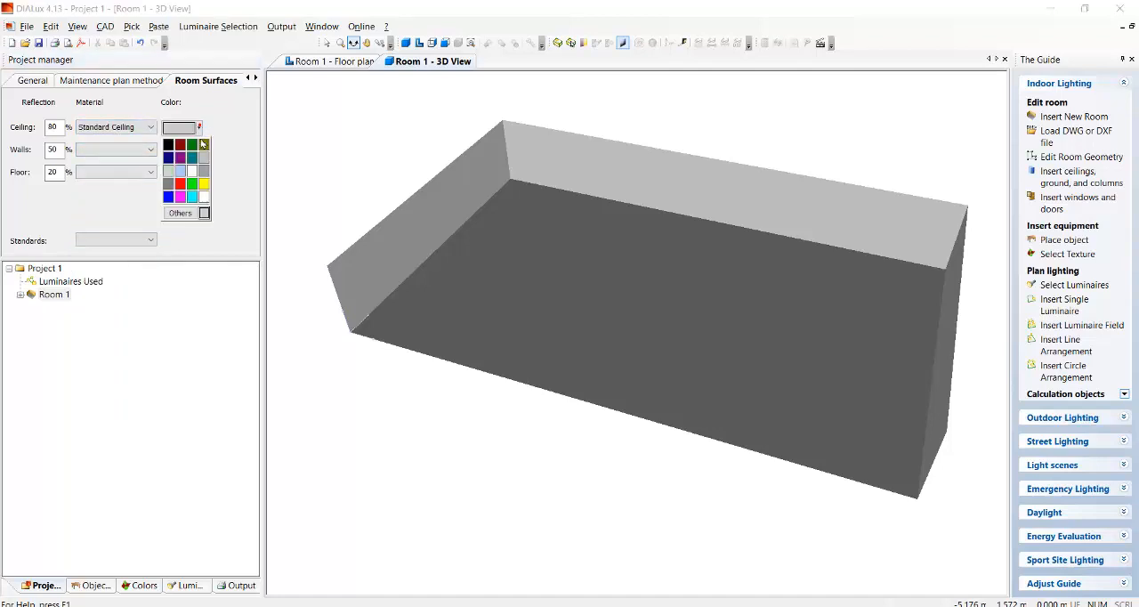
{"action": "left_click", "coordinate": [204, 197]}
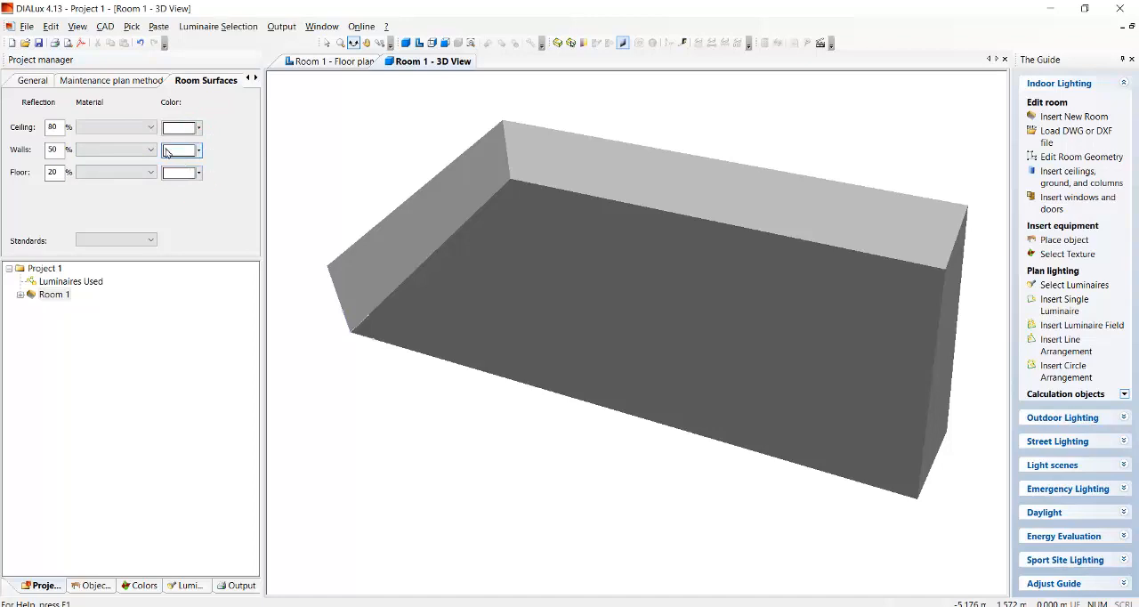
Assign the Standard Ceiling material to the ceiling, Standard Wall to the walls and Marble to the floor.
{"action": "left_click", "coordinate": [115, 127]}
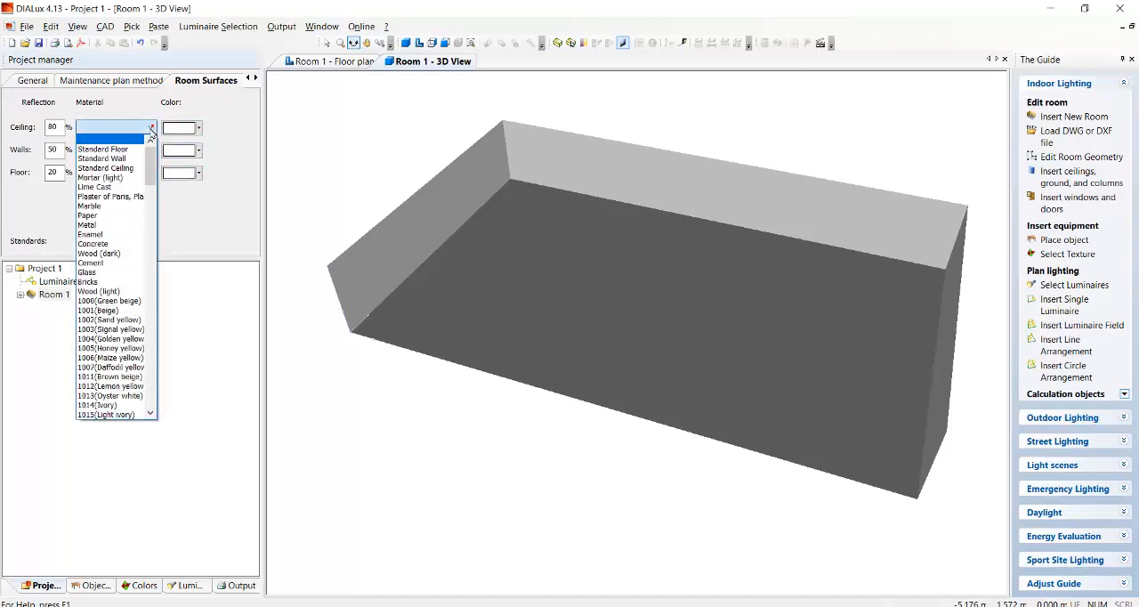
{"action": "left_click", "coordinate": [113, 169]}
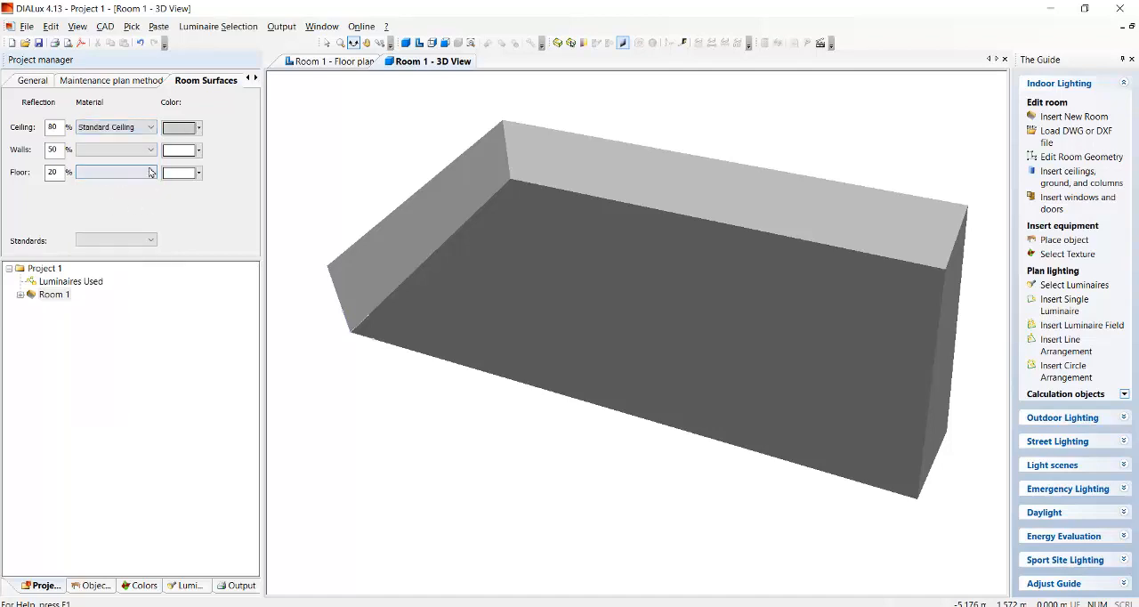
{"action": "left_click", "coordinate": [198, 128]}
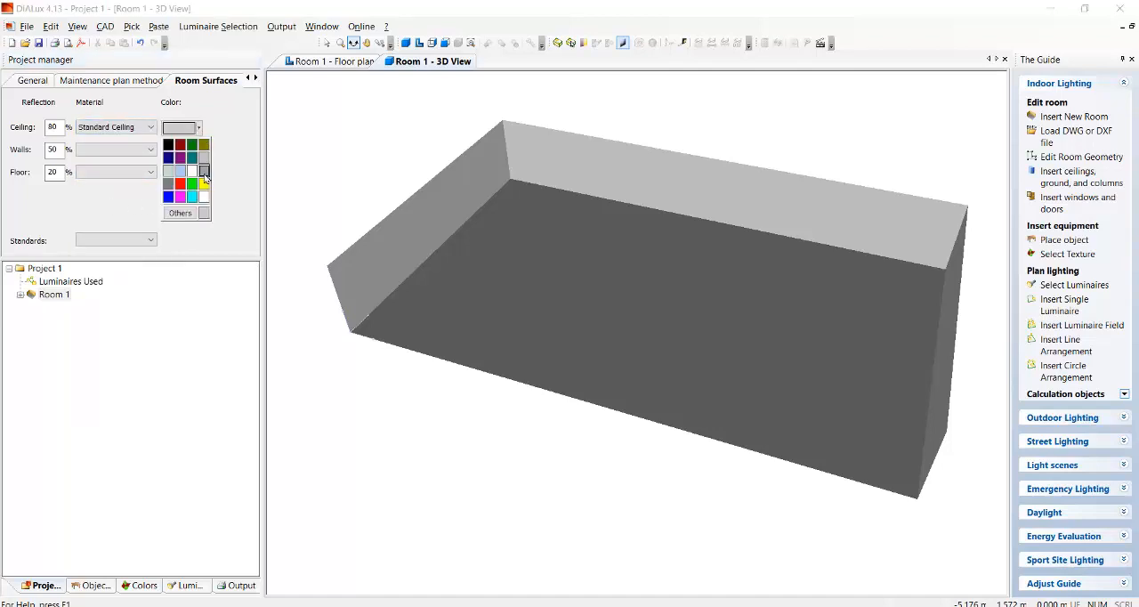
{"action": "left_click", "coordinate": [192, 171]}
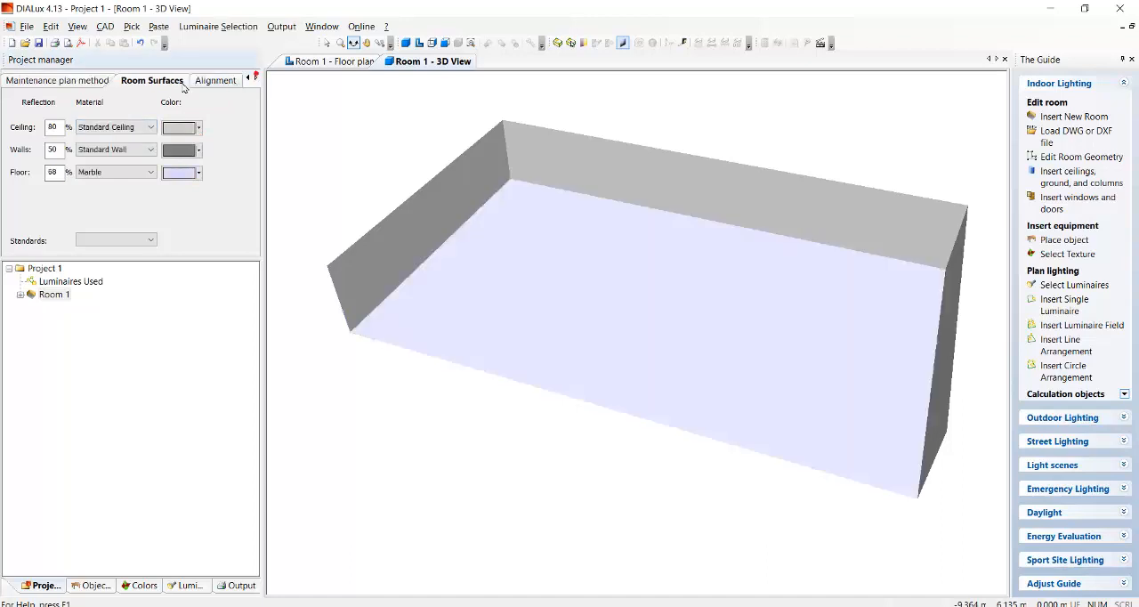
{"action": "left_click", "coordinate": [248, 79]}
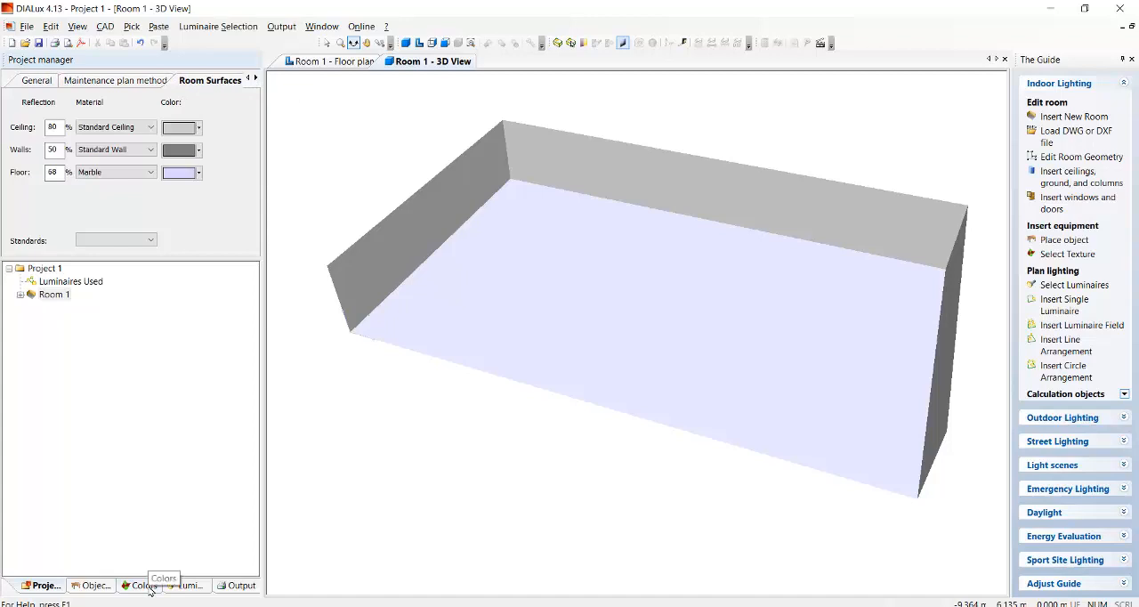
Expand the Floor category of the indoor textures in the colour library and return to object selection mode.
{"action": "left_click", "coordinate": [147, 587]}
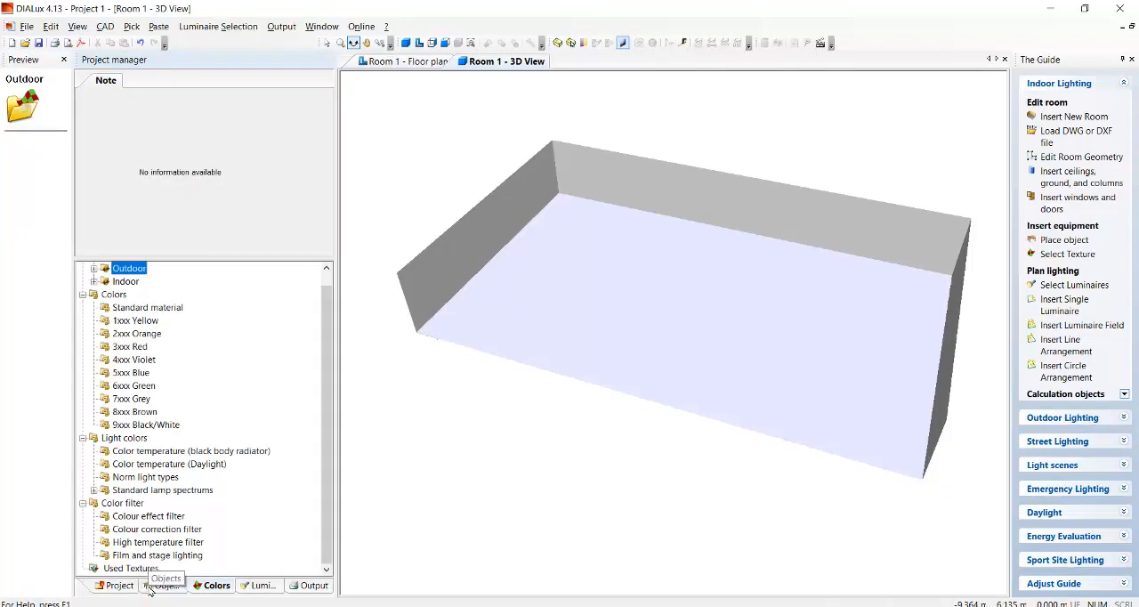
{"action": "scroll", "coordinate": [190, 392], "scroll_direction": "up", "scroll_amount": 1}
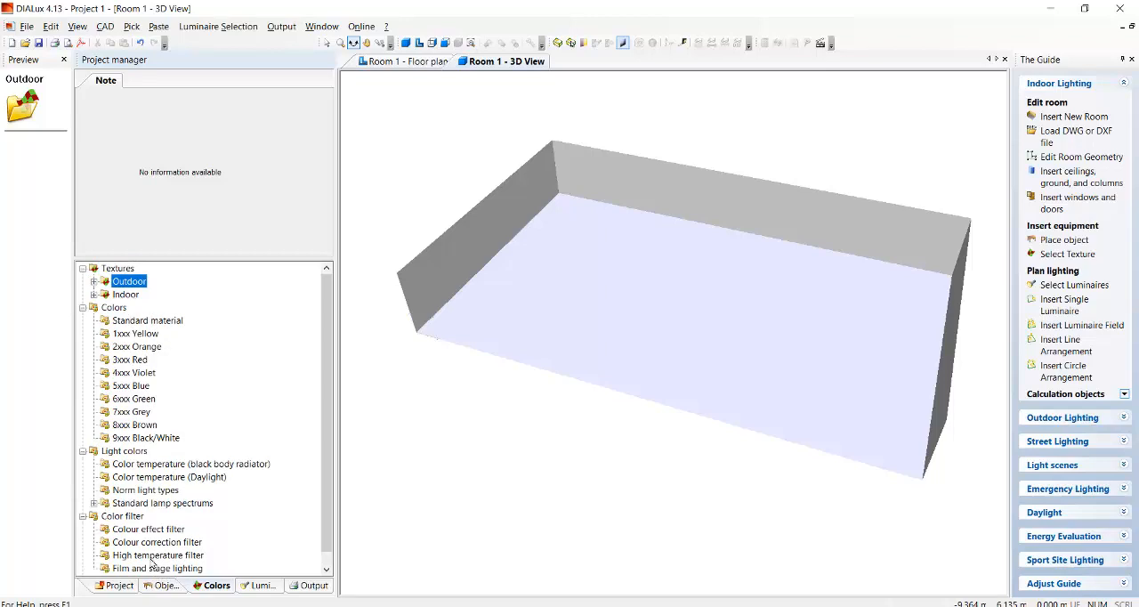
{"action": "left_click", "coordinate": [130, 297]}
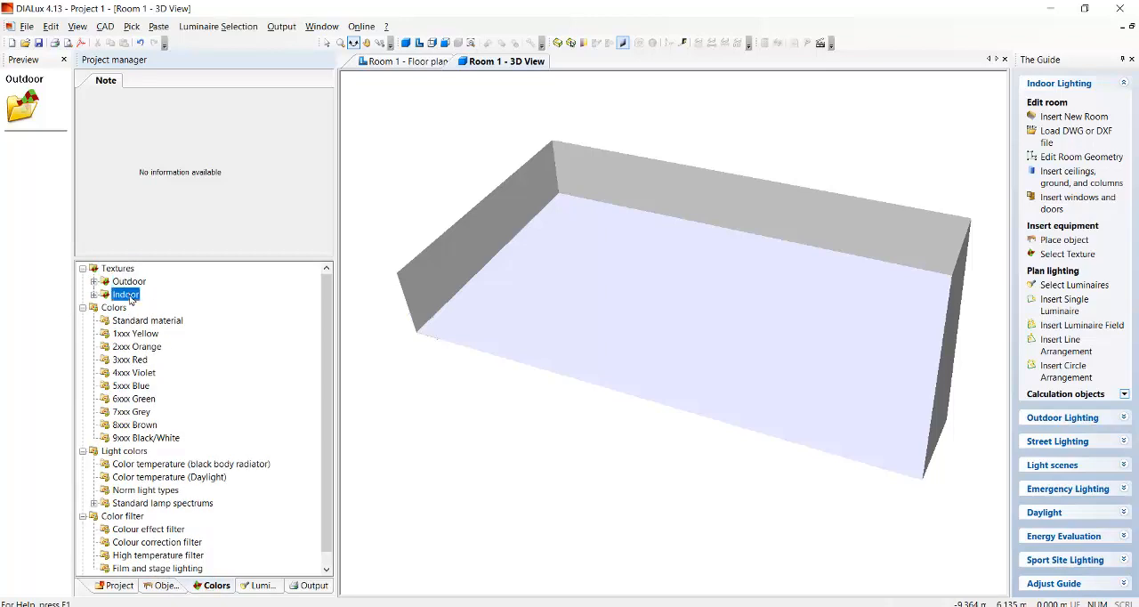
{"action": "double_click", "coordinate": [130, 299]}
{"action": "left_click", "coordinate": [611, 268]}
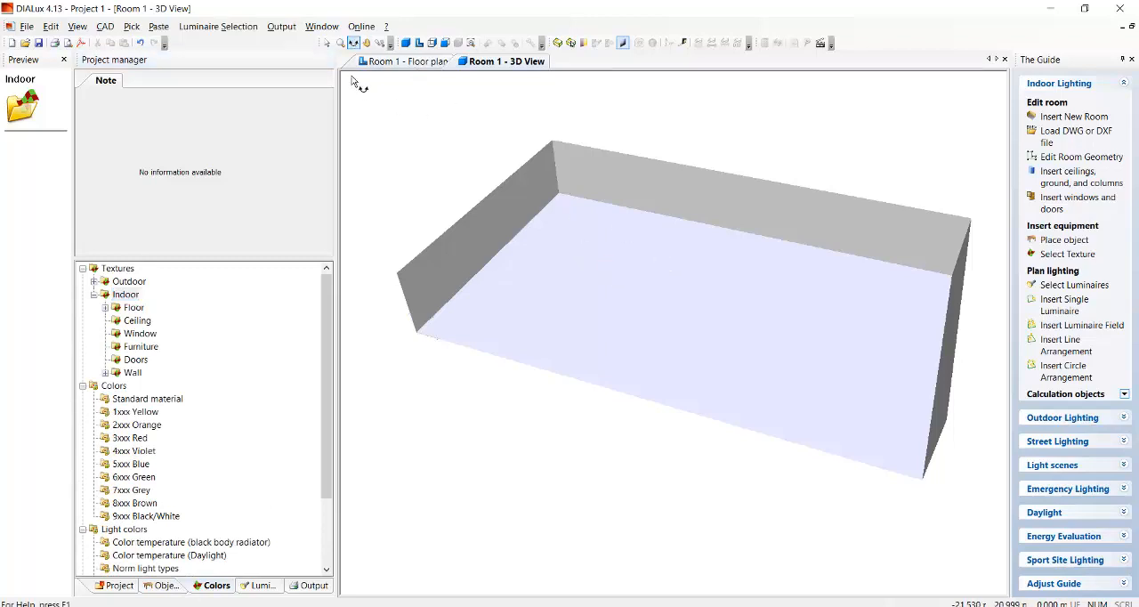
{"action": "left_click", "coordinate": [327, 43]}
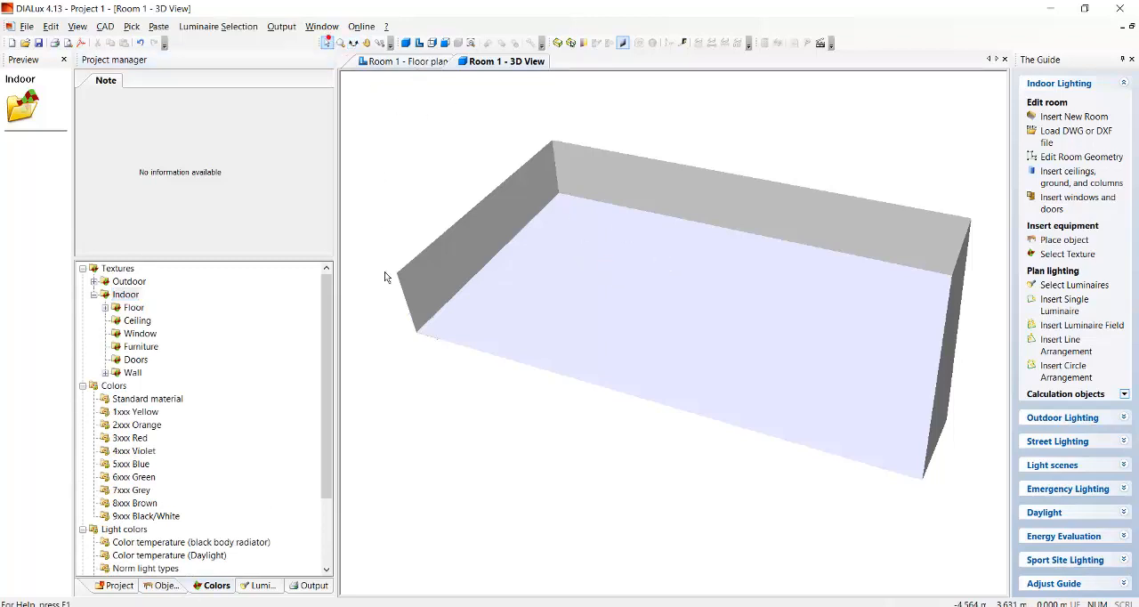
{"action": "double_click", "coordinate": [133, 307]}
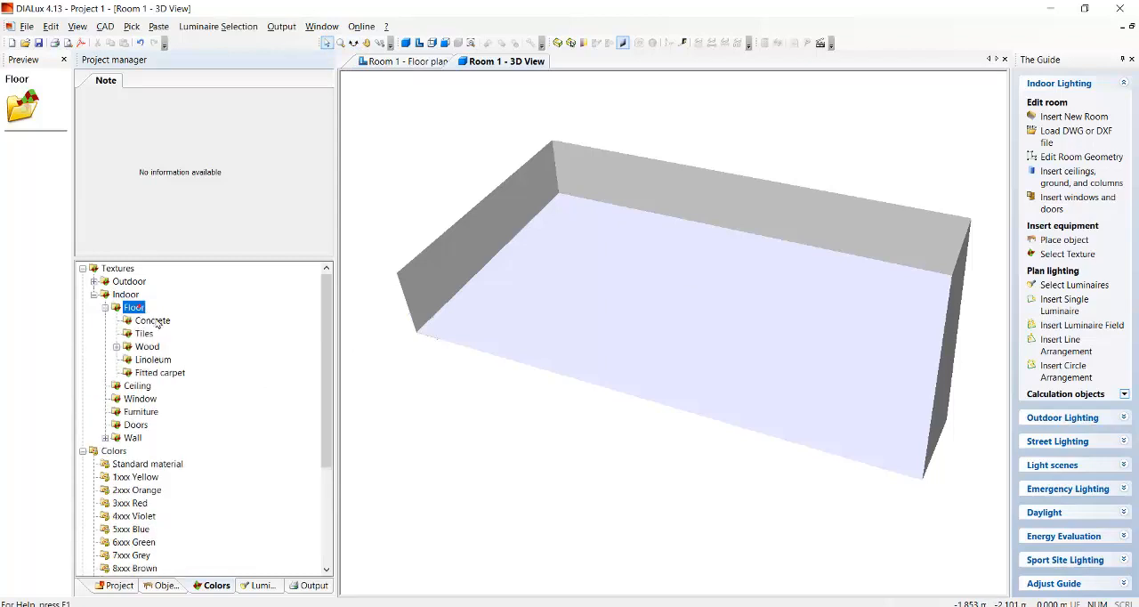
Apply the Tiles brown texture from the indoor floor tiles to the room's floor.
{"action": "left_click", "coordinate": [653, 267]}
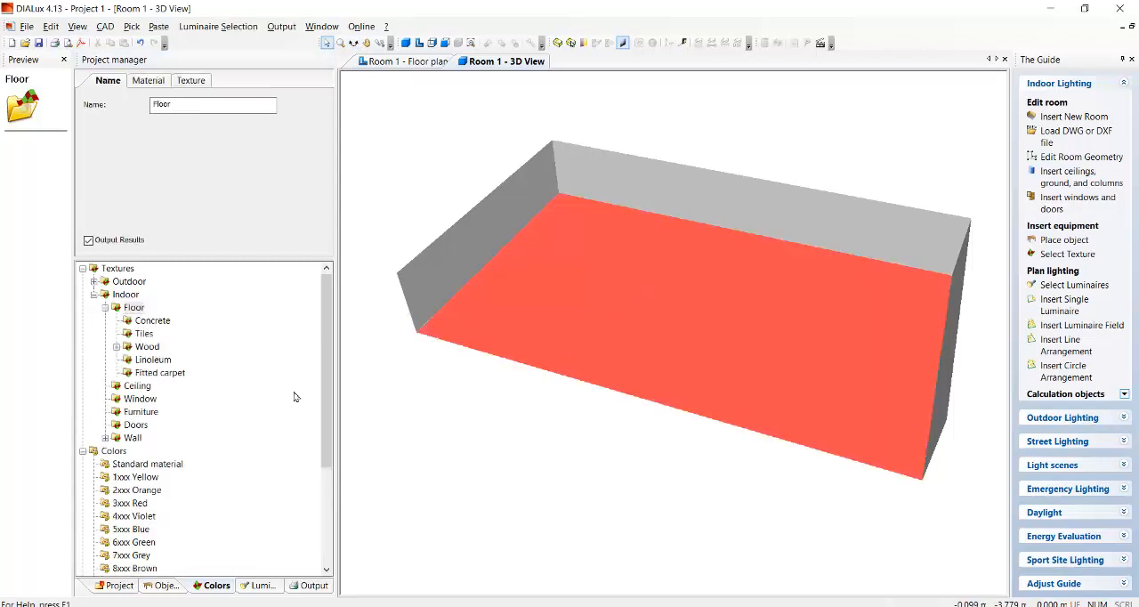
{"action": "left_click", "coordinate": [140, 334]}
{"action": "scroll", "coordinate": [38, 244], "scroll_direction": "down", "scroll_amount": 4}
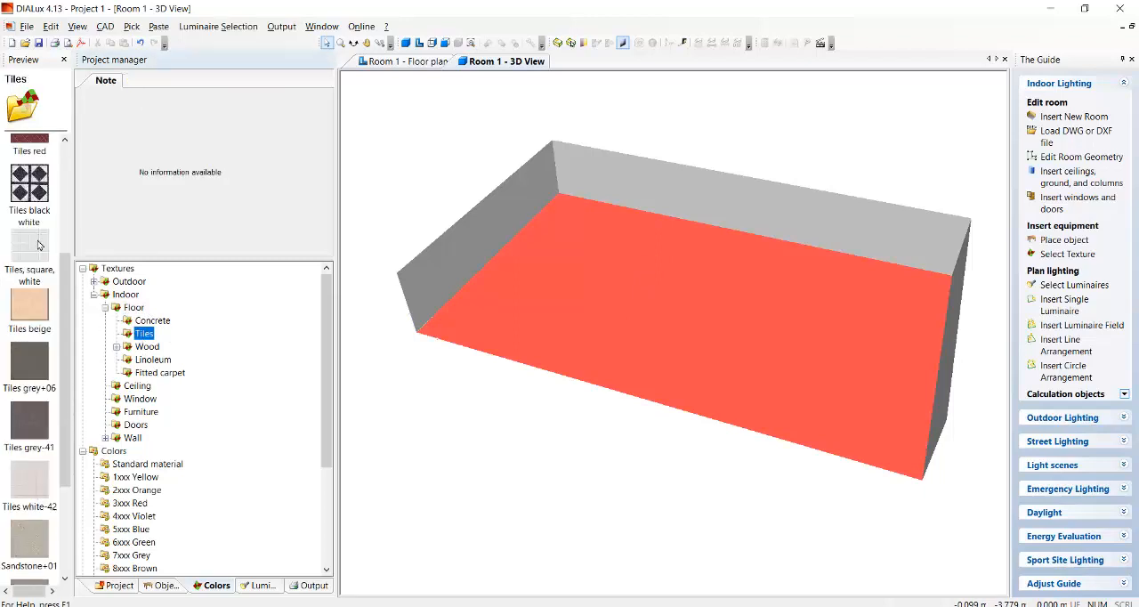
{"action": "scroll", "coordinate": [39, 286], "scroll_direction": "up", "scroll_amount": 4}
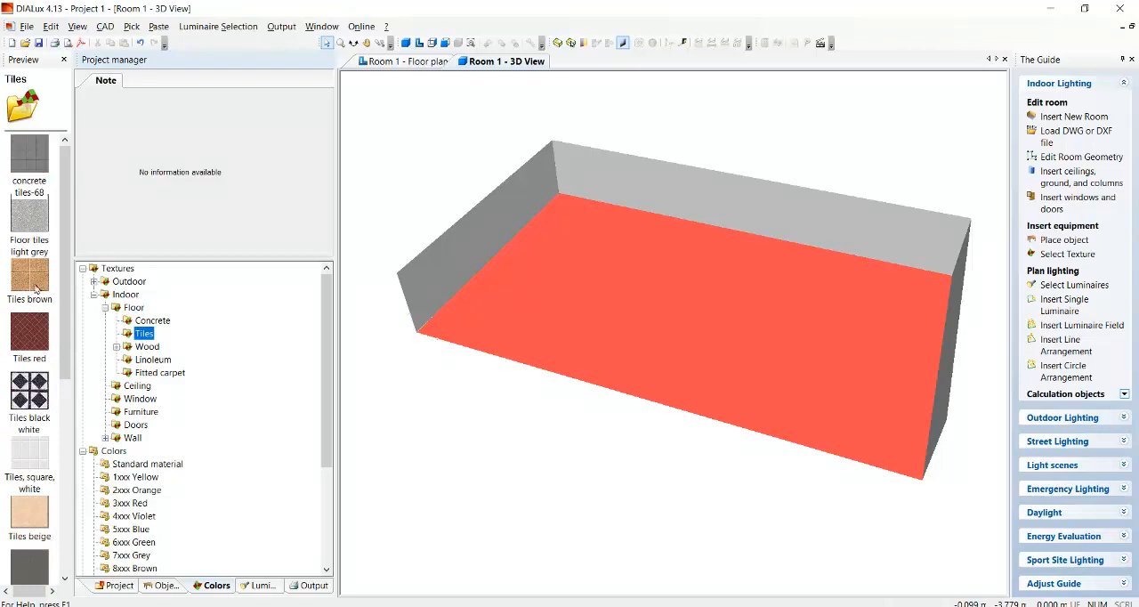
{"action": "left_click_drag", "start_coordinate": [35, 288], "coordinate": [652, 312]}
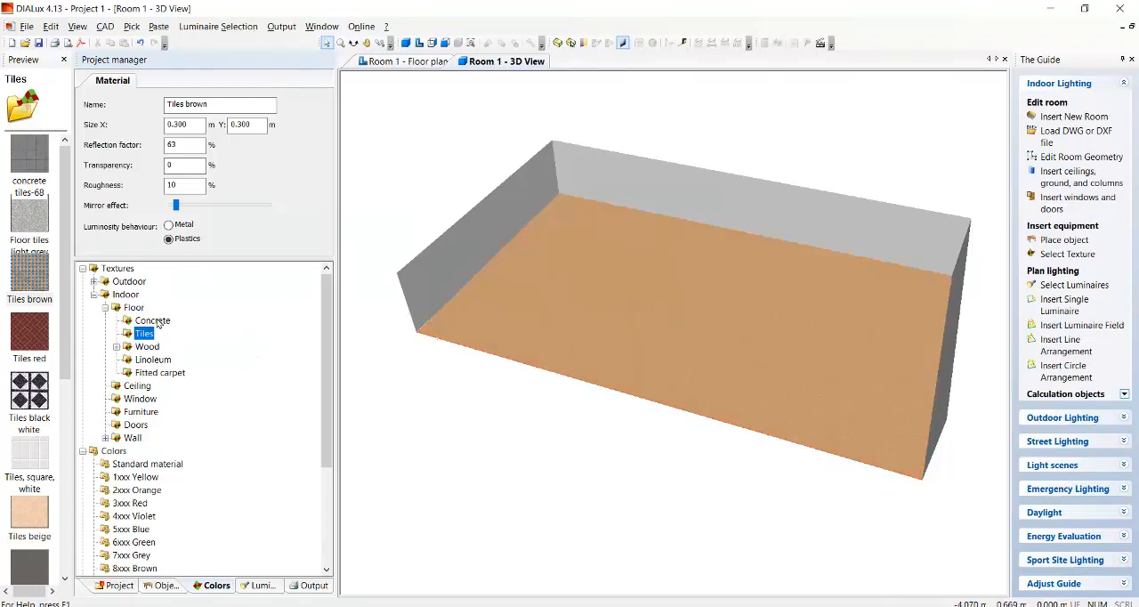
Apply the Roughcast plastering white texture from the indoor wall plasters to the room's long back wall.
{"action": "left_click", "coordinate": [104, 307]}
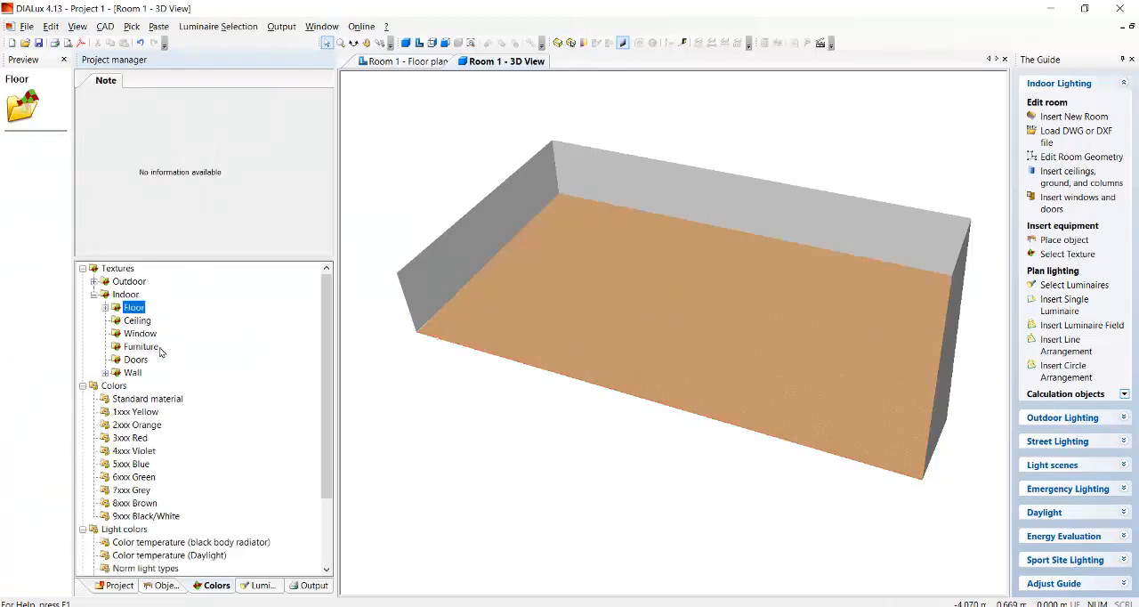
{"action": "left_click", "coordinate": [135, 374]}
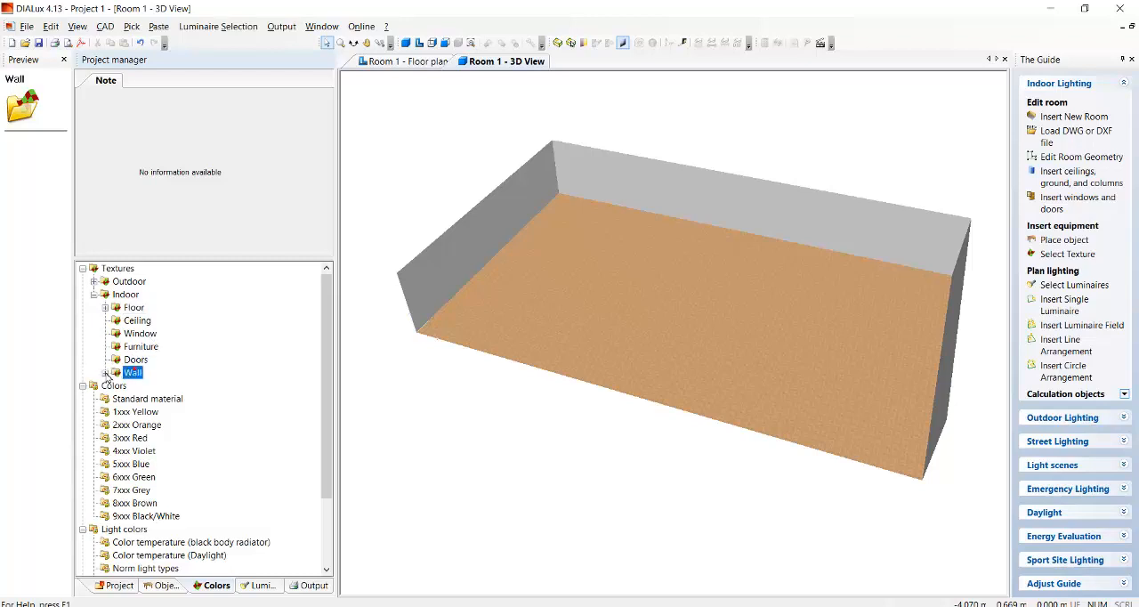
{"action": "left_click", "coordinate": [105, 372]}
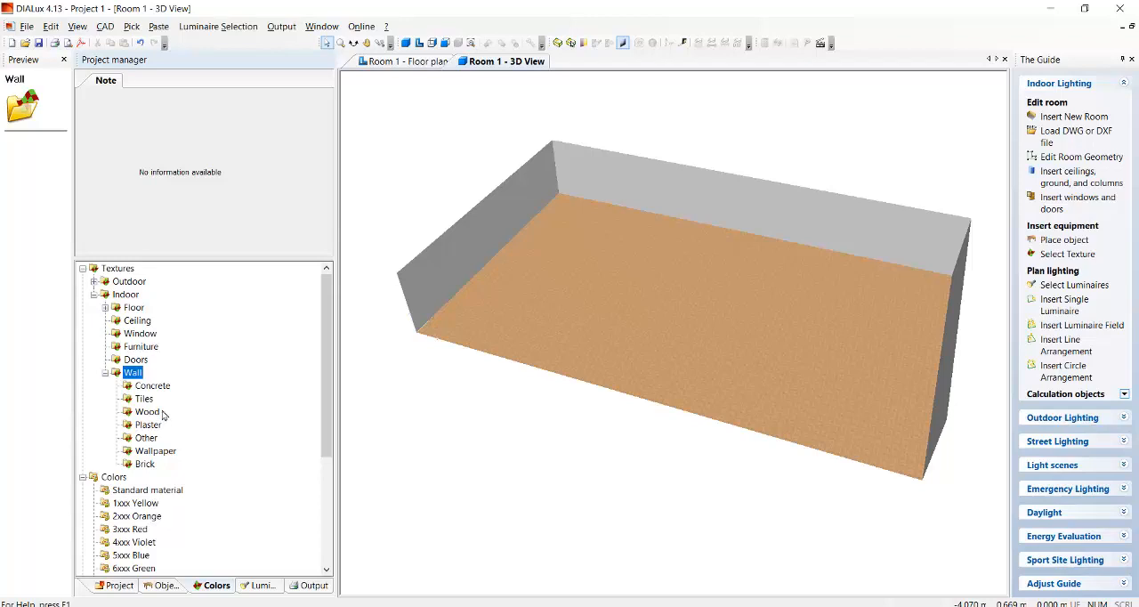
{"action": "left_click", "coordinate": [149, 425]}
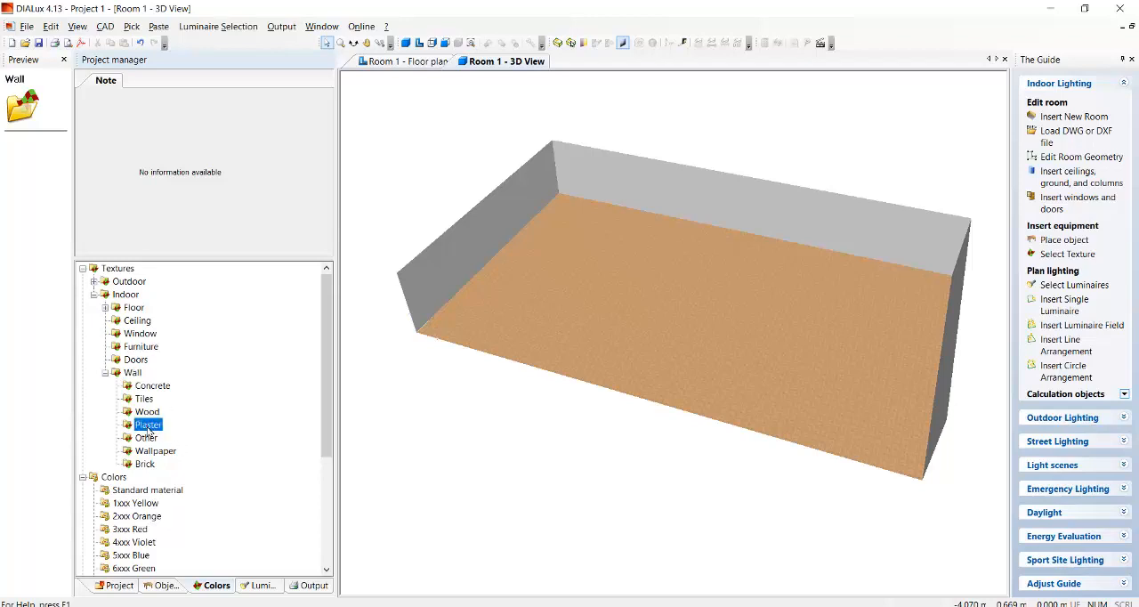
{"action": "left_click_drag", "start_coordinate": [29, 153], "coordinate": [498, 207]}
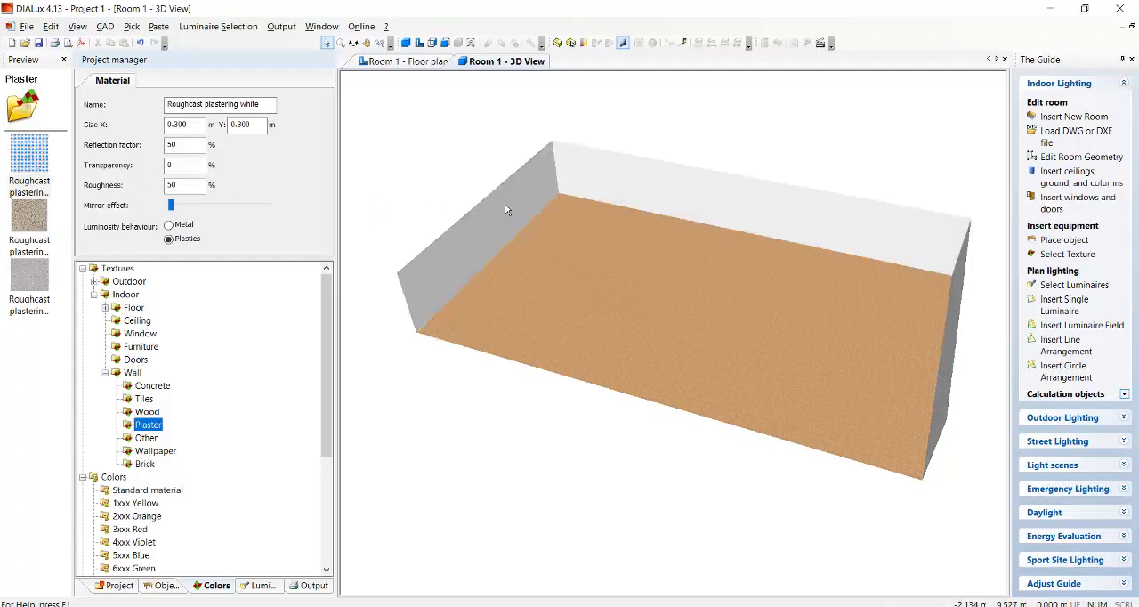
Apply the Roughcast plastering white texture from the indoor ceiling textures to the room's ceiling.
{"action": "left_click", "coordinate": [353, 42]}
{"action": "left_click_drag", "start_coordinate": [514, 249], "coordinate": [639, 240]}
{"action": "left_click_drag", "start_coordinate": [702, 307], "coordinate": [614, 233]}
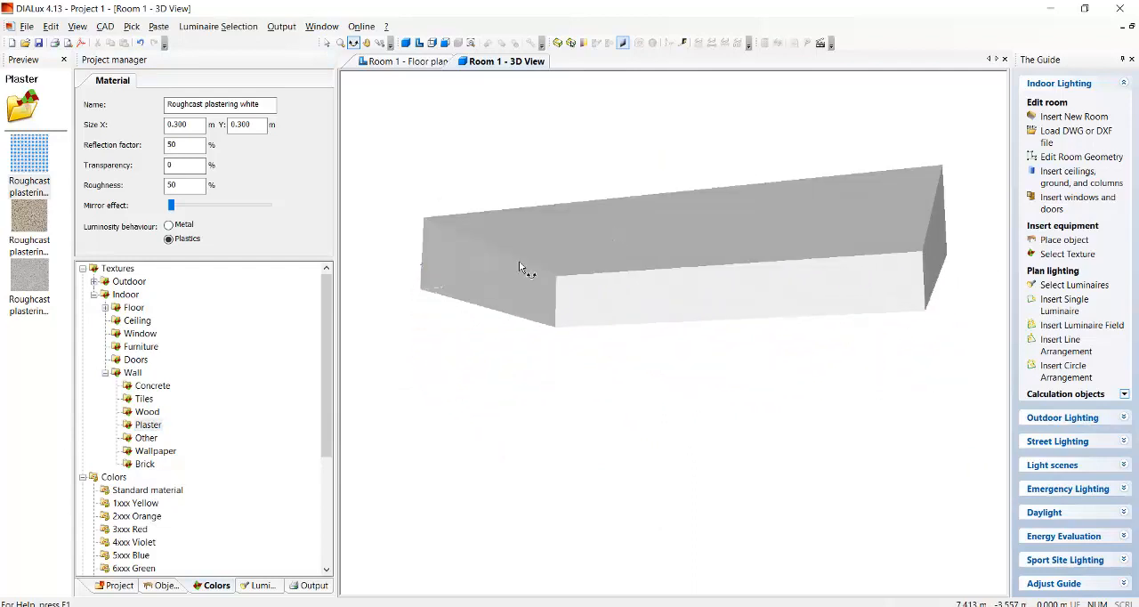
{"action": "left_click", "coordinate": [105, 373]}
{"action": "left_click", "coordinate": [135, 321]}
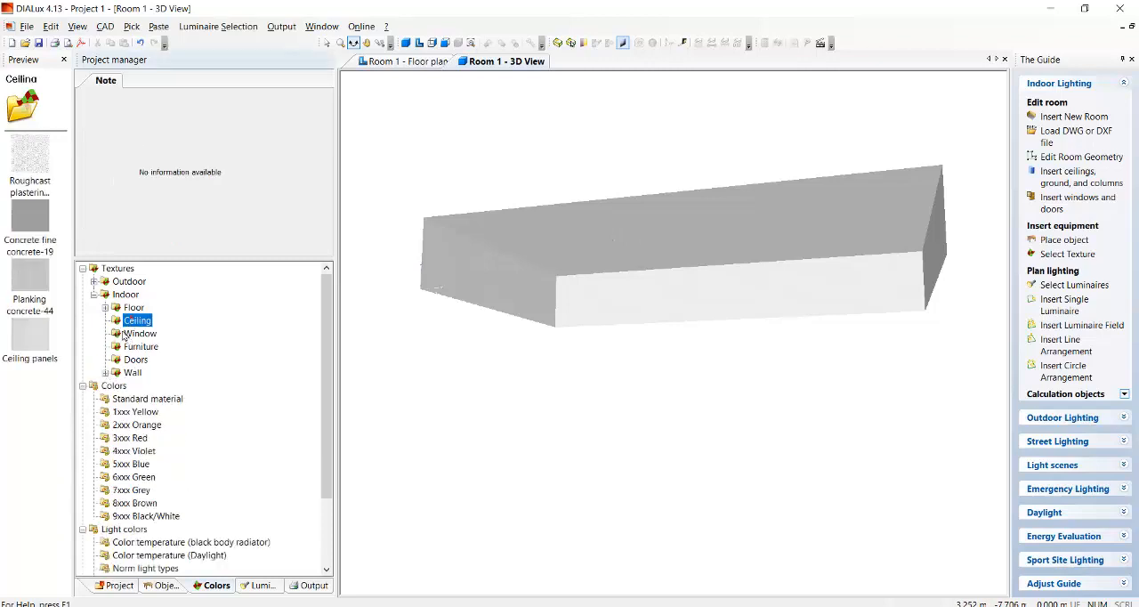
{"action": "mouse_move", "coordinate": [29, 156]}
{"action": "left_mouse_down"}
{"action": "mouse_move", "coordinate": [158, 264]}
{"action": "mouse_move", "coordinate": [536, 234]}
{"action": "left_mouse_up"}
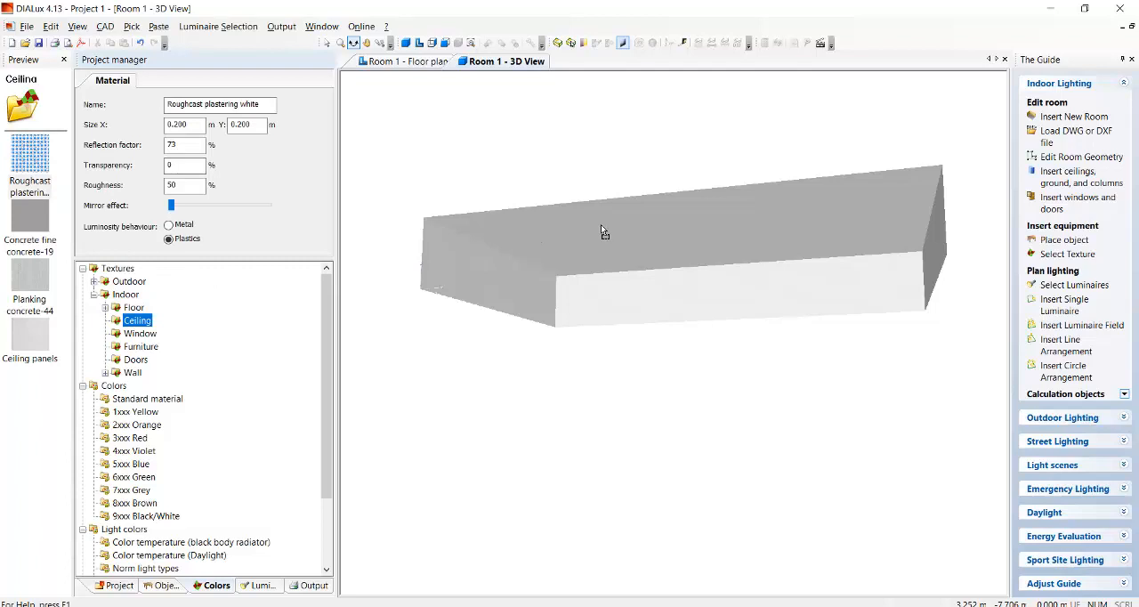
{"action": "left_click_drag", "start_coordinate": [603, 255], "coordinate": [534, 285]}
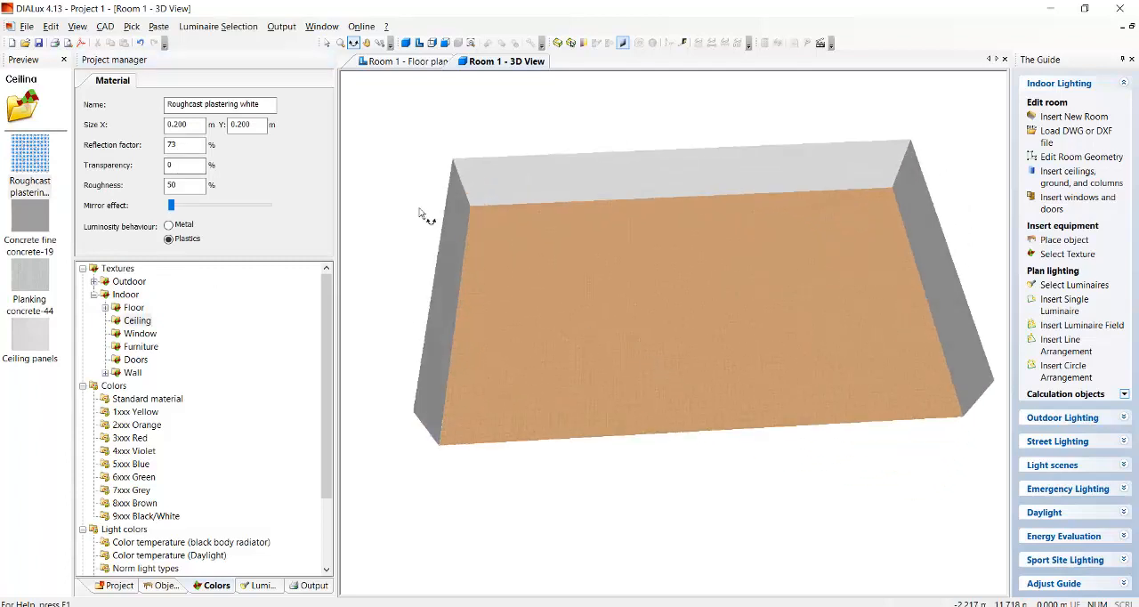
Switch to the Room 1 floor plan and bring up the list of luminaire catalogs.
{"action": "left_click", "coordinate": [392, 61]}
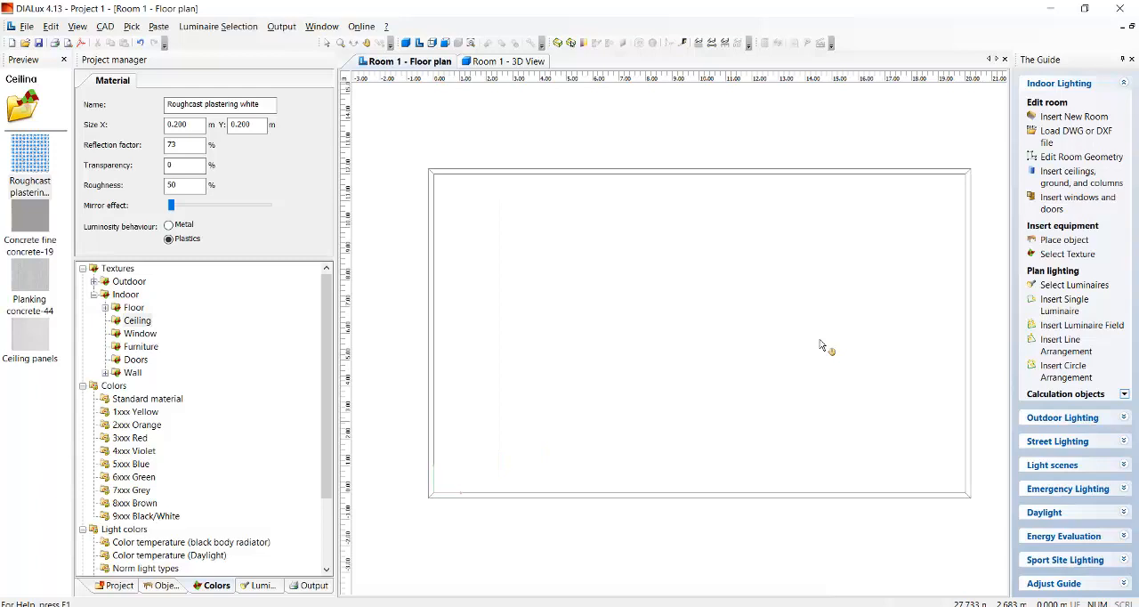
{"action": "scroll", "coordinate": [495, 263], "scroll_direction": "down", "scroll_amount": 3}
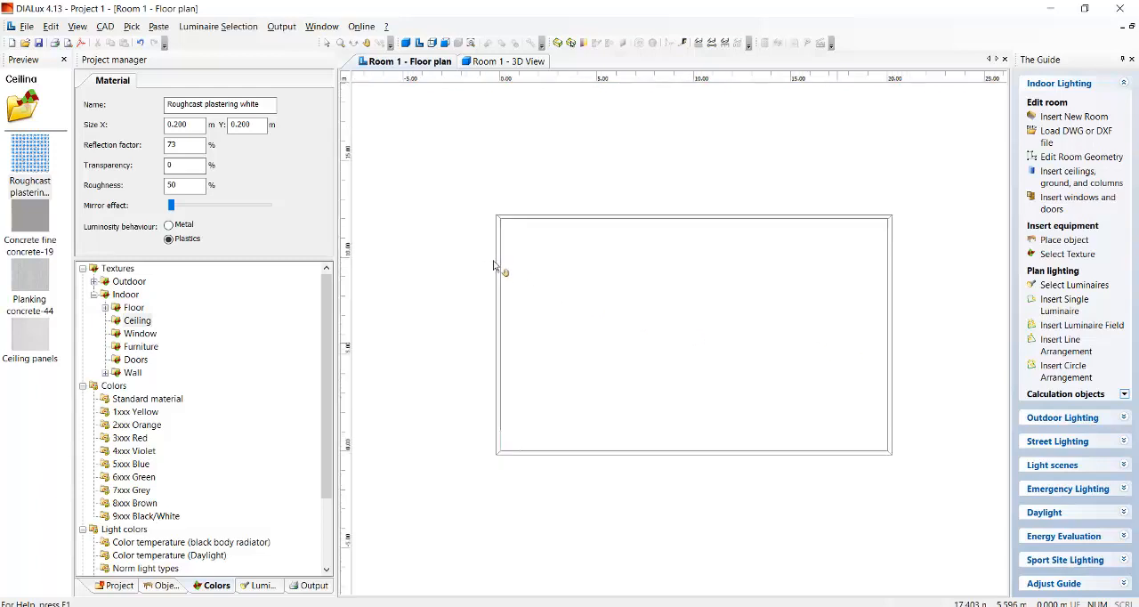
{"action": "scroll", "coordinate": [960, 378], "scroll_direction": "up", "scroll_amount": 2}
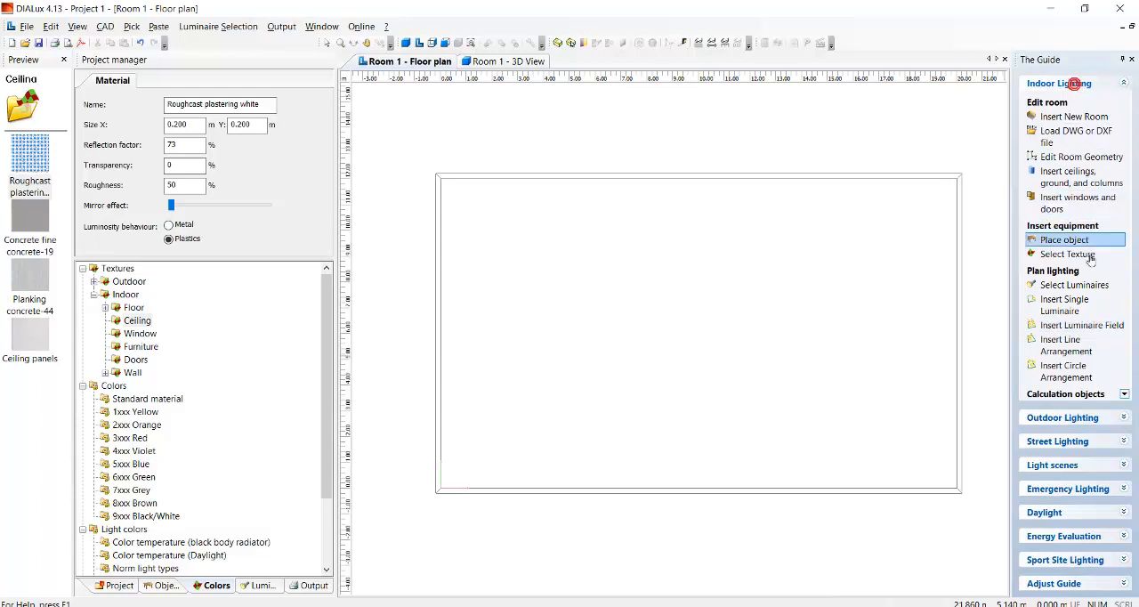
{"action": "left_click", "coordinate": [1094, 330]}
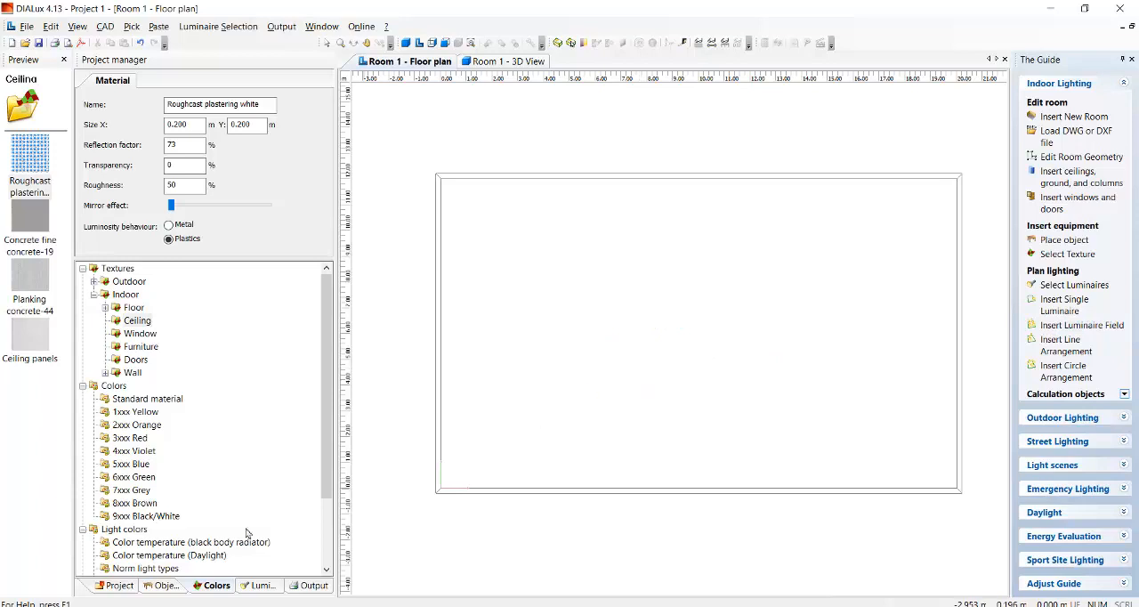
{"action": "left_click", "coordinate": [116, 586]}
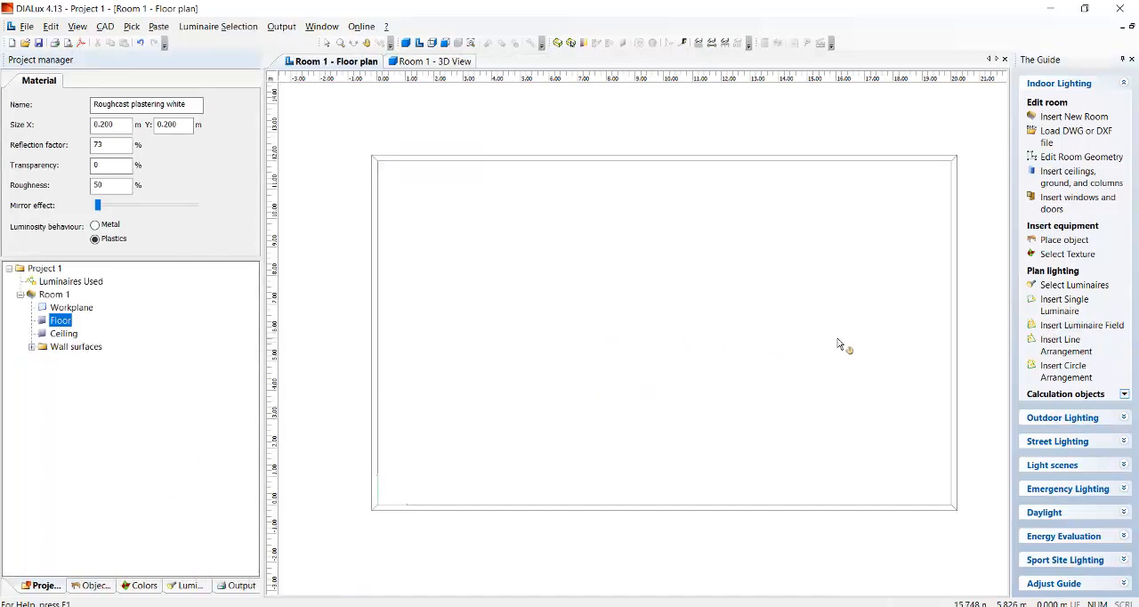
{"action": "left_click", "coordinate": [1107, 286]}
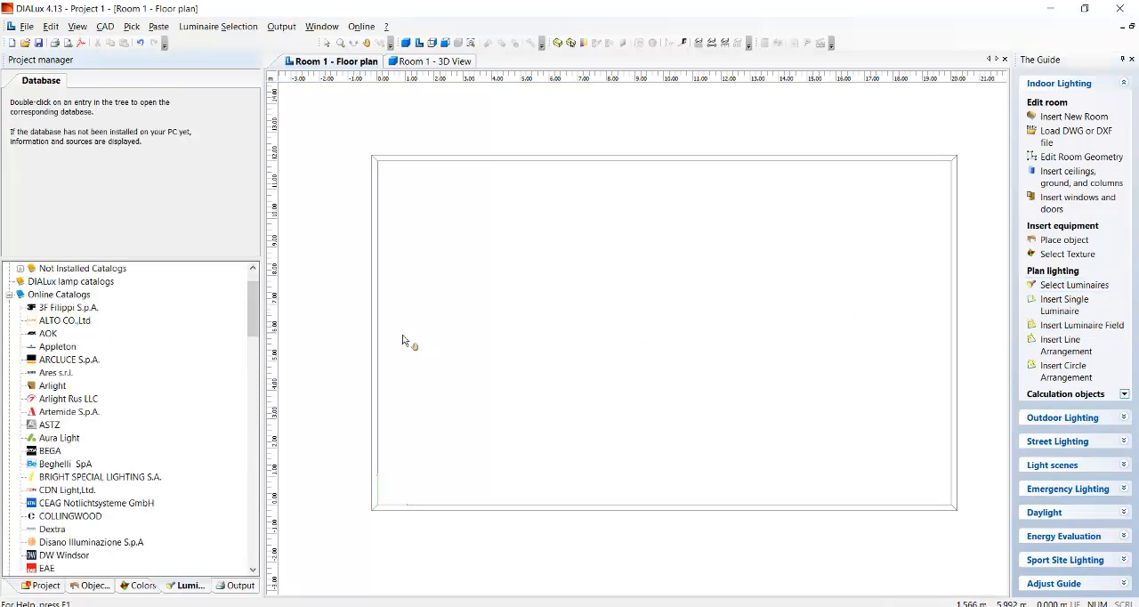
{"action": "scroll", "coordinate": [252, 303], "scroll_direction": "up", "scroll_amount": 1}
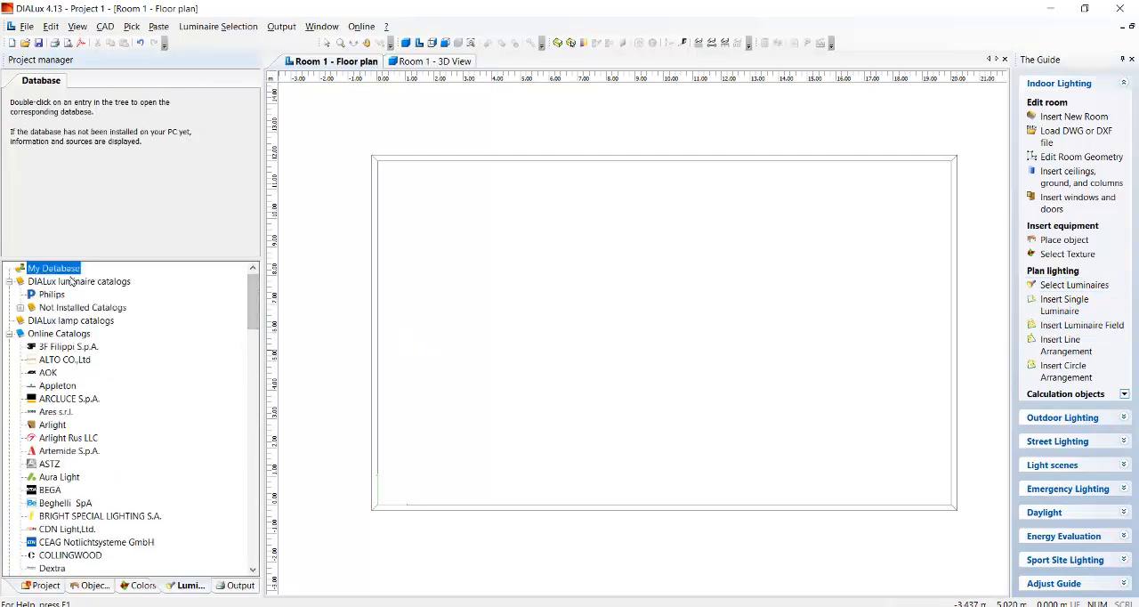
Open the Philips luminaire database from the DIALux catalogs and move its window to the middle.
{"action": "left_click", "coordinate": [223, 27]}
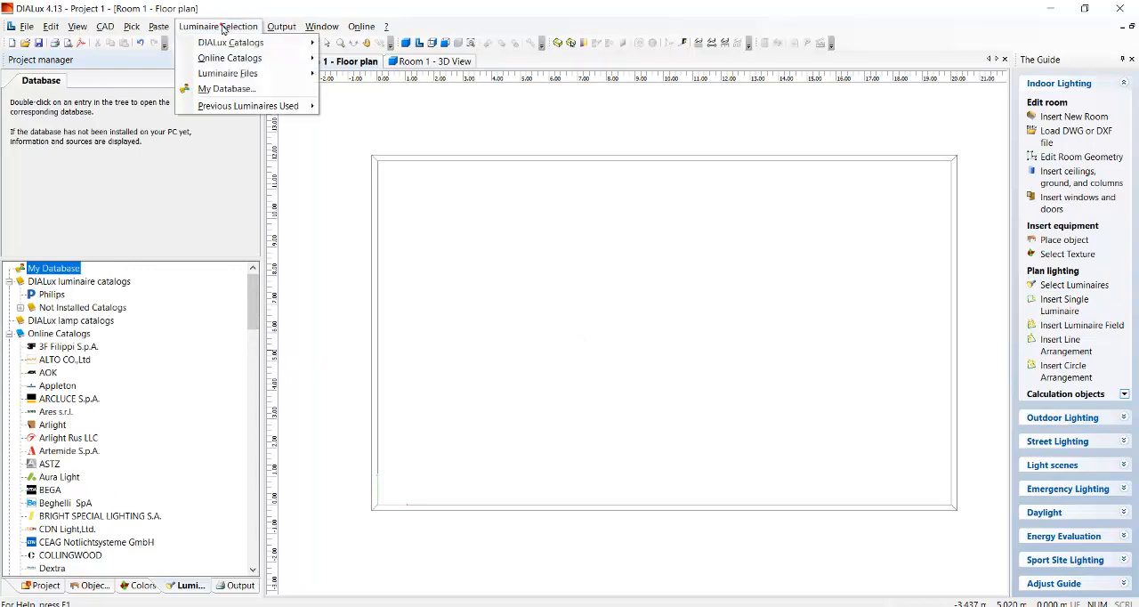
{"action": "mouse_move", "coordinate": [223, 45]}
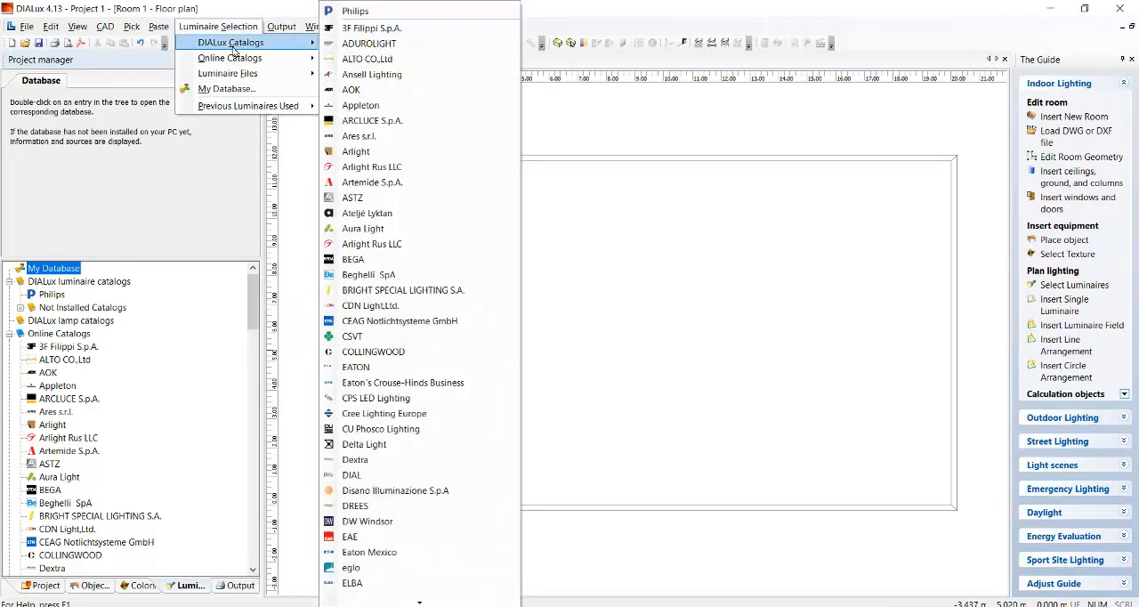
{"action": "left_click", "coordinate": [383, 12]}
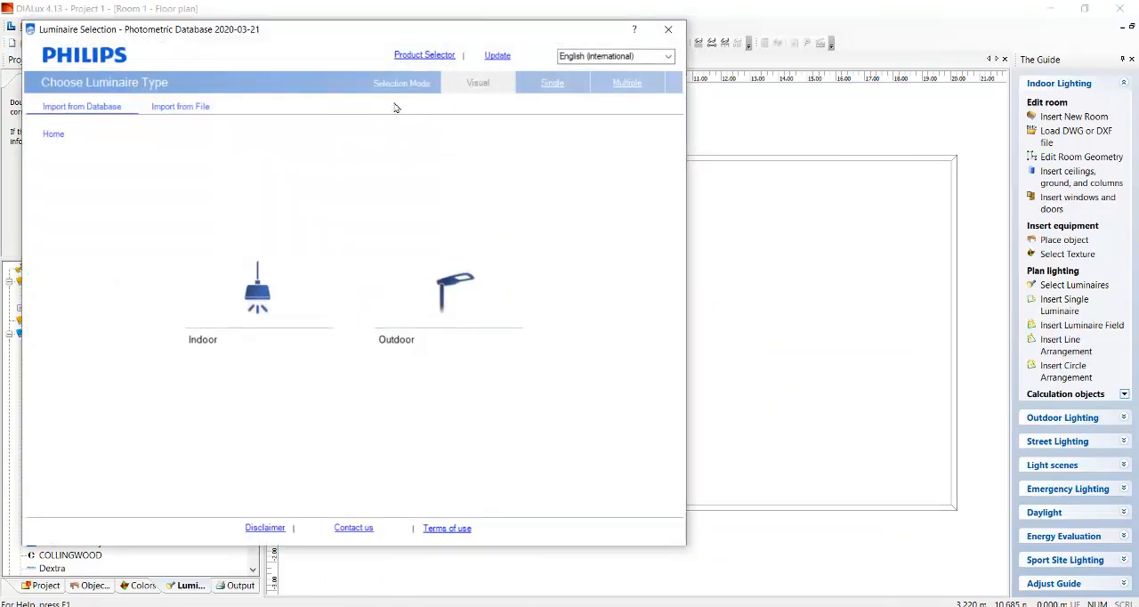
{"action": "left_click_drag", "start_coordinate": [318, 36], "coordinate": [506, 54]}
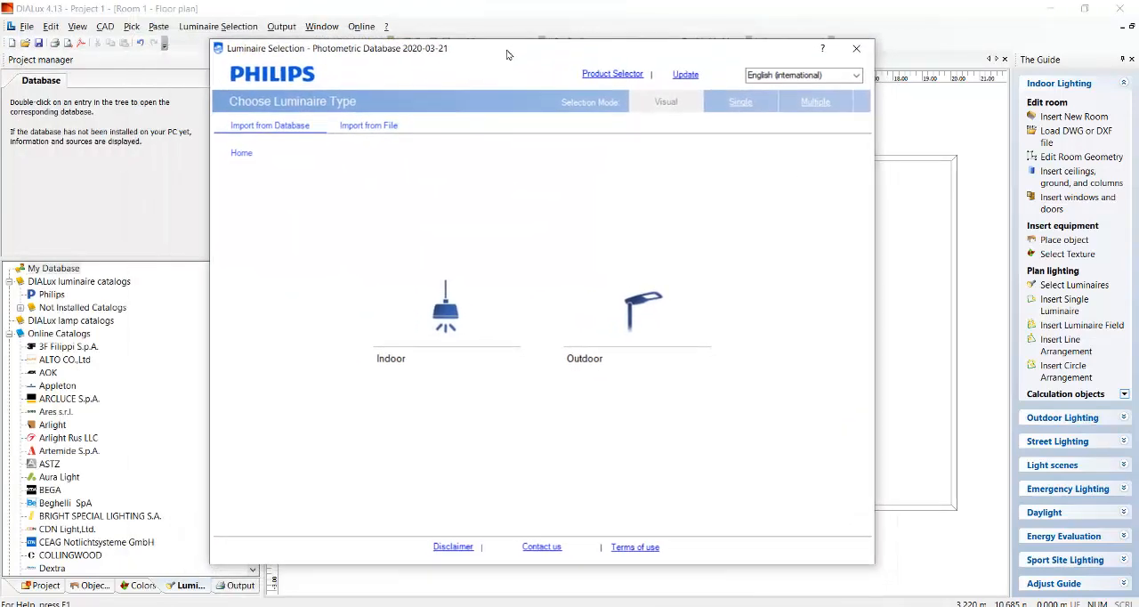
Select the indoor ClearAccent downlight RS060B with the 1 x LED5-36-/840 light source and 500 lm.
{"action": "left_click", "coordinate": [432, 350]}
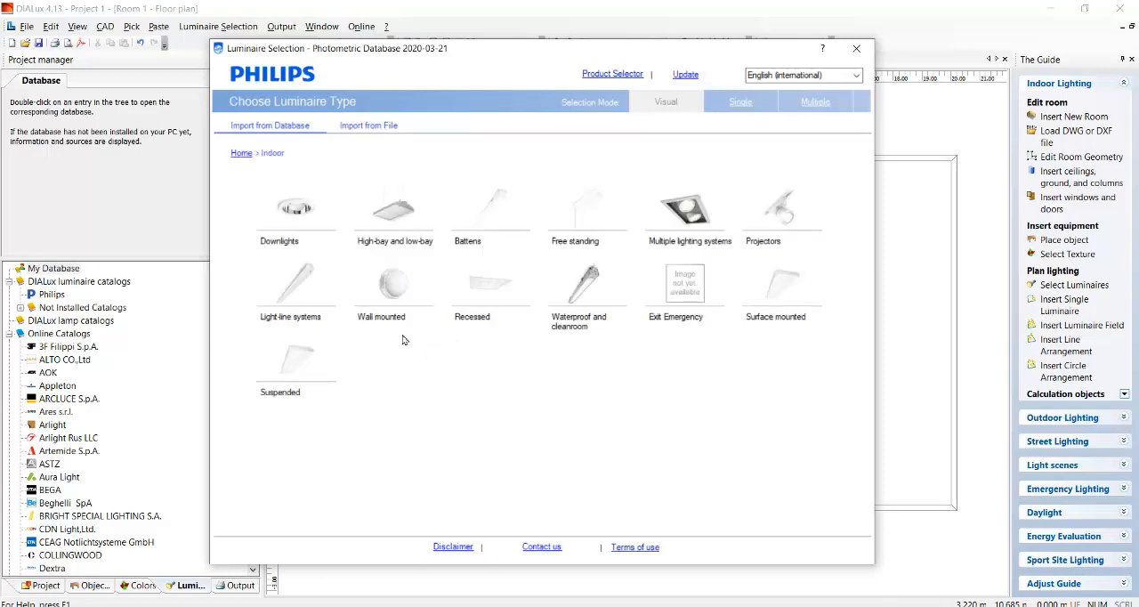
{"action": "left_click", "coordinate": [291, 234]}
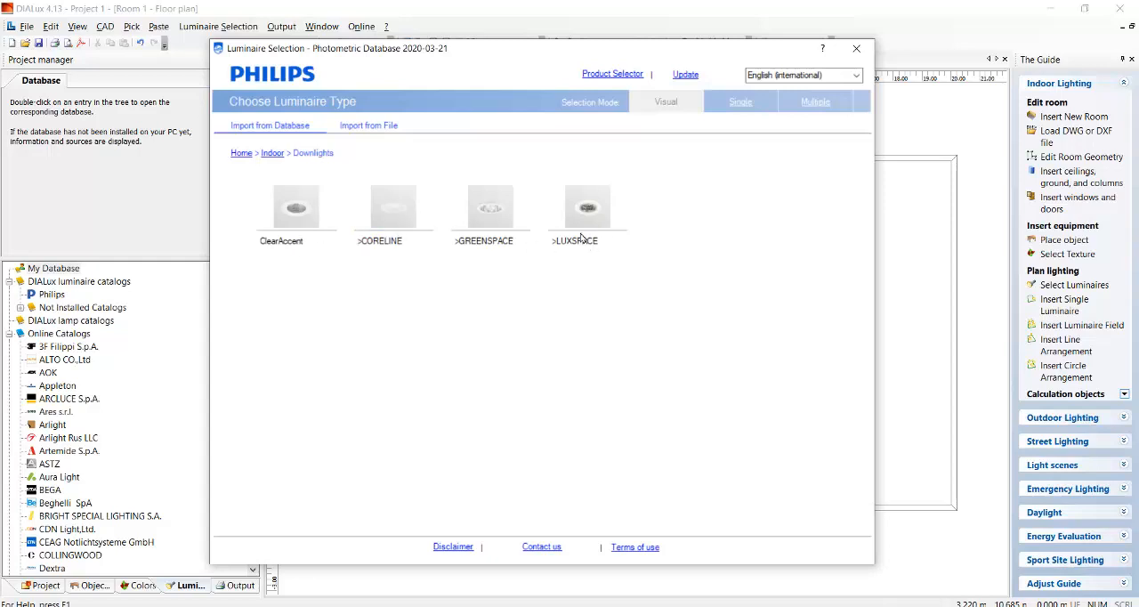
{"action": "left_click", "coordinate": [299, 224]}
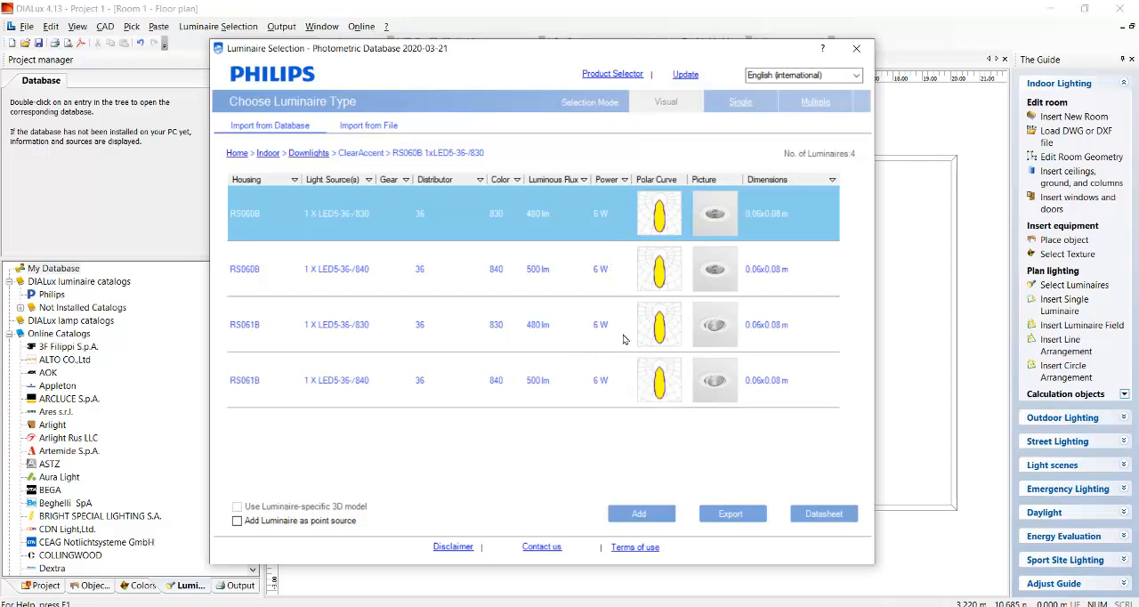
{"action": "left_click", "coordinate": [535, 271]}
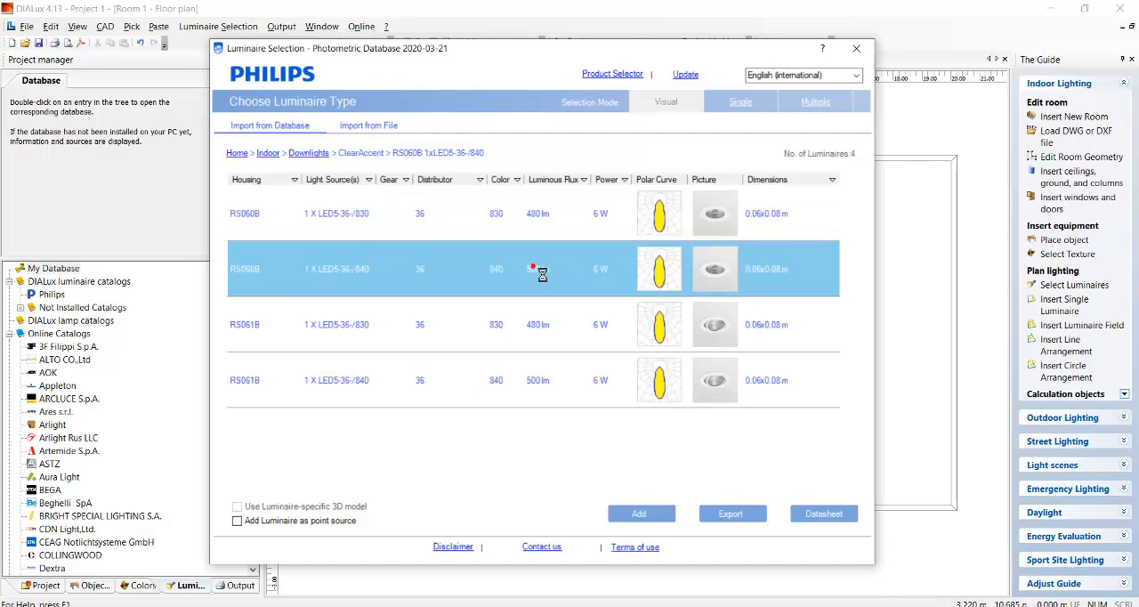
Examine the polar curve and the product picture of the selected RS060B downlight, closing the picture.
{"action": "left_click", "coordinate": [649, 272]}
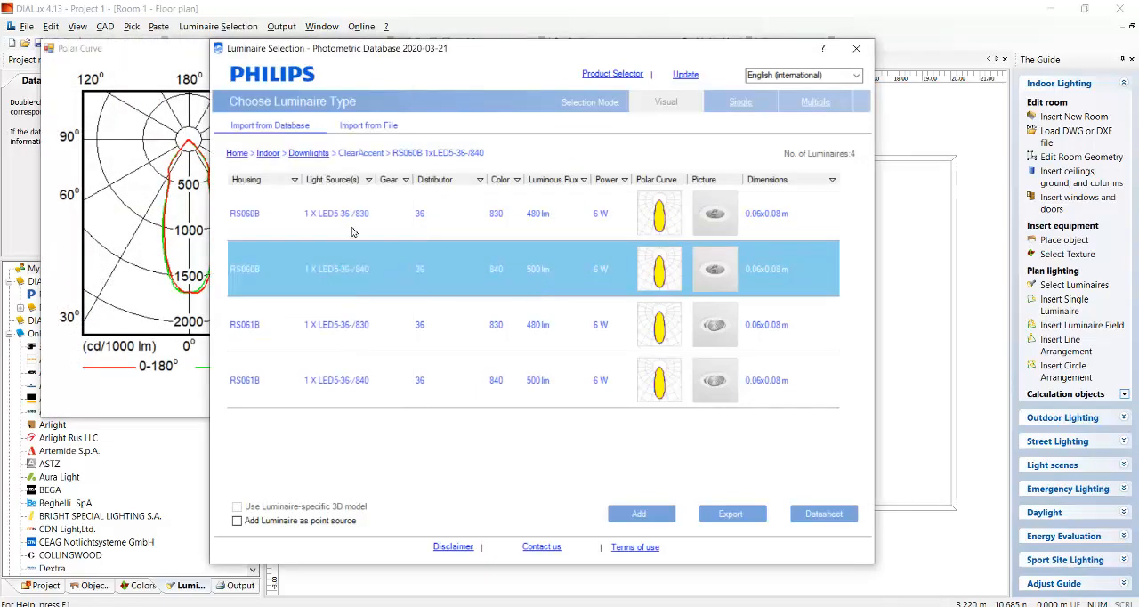
{"action": "left_click", "coordinate": [146, 60]}
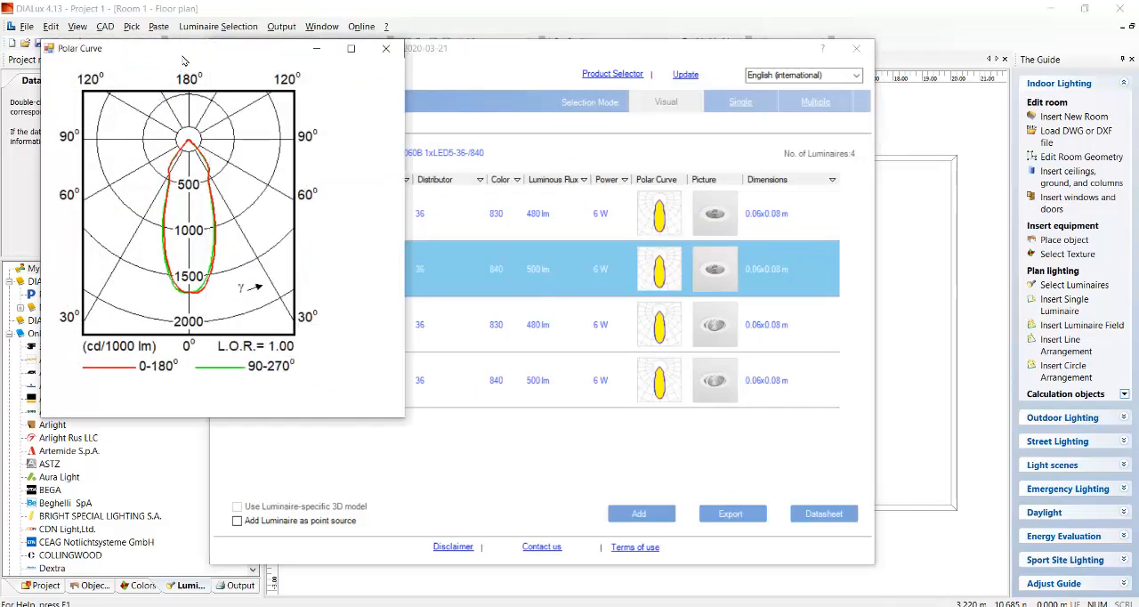
{"action": "left_click_drag", "start_coordinate": [183, 66], "coordinate": [254, 125]}
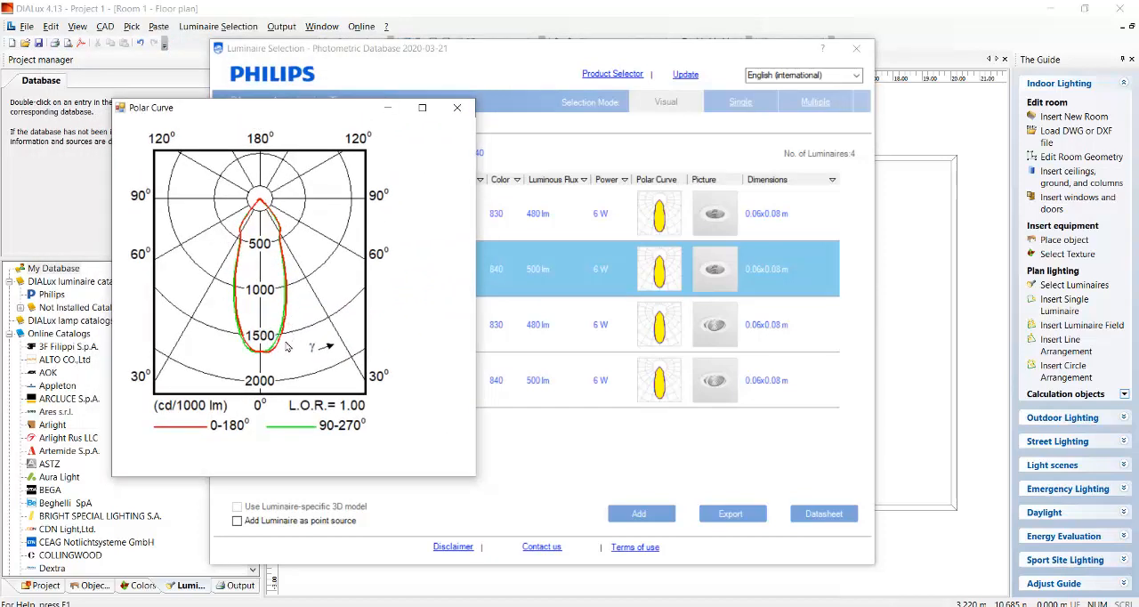
{"action": "left_click", "coordinate": [716, 277]}
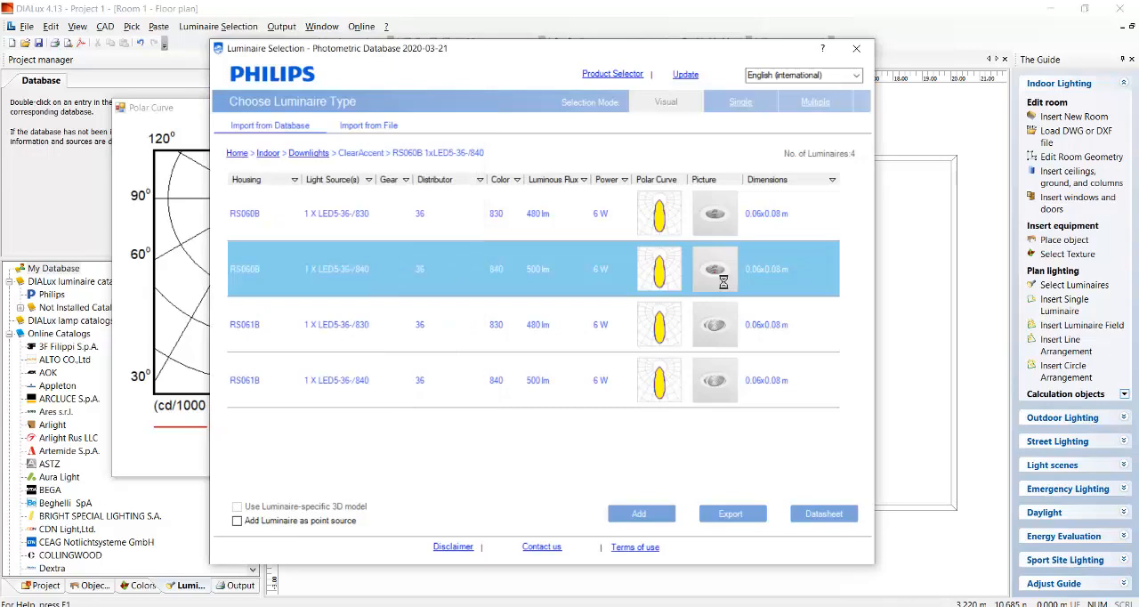
{"action": "left_click", "coordinate": [722, 276]}
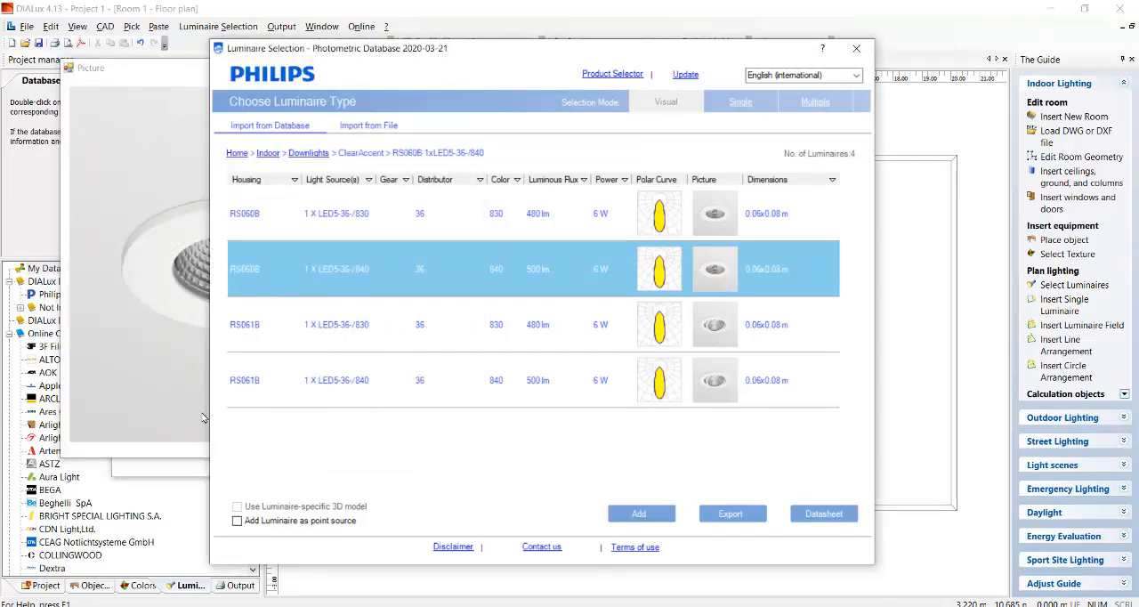
{"action": "left_click", "coordinate": [140, 392]}
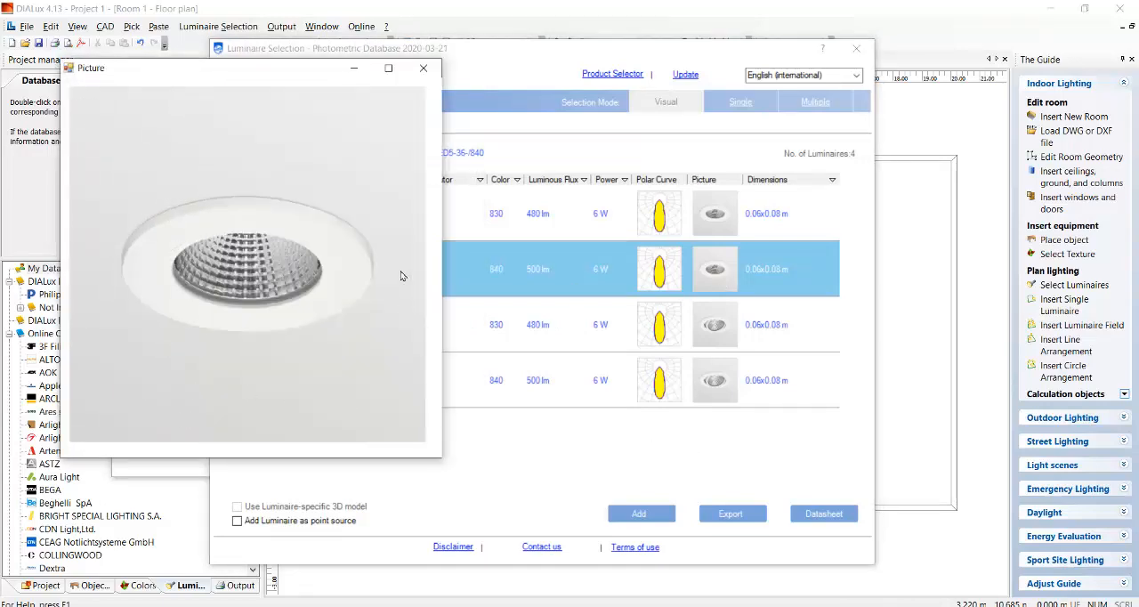
{"action": "left_click", "coordinate": [424, 68]}
{"action": "left_click", "coordinate": [192, 150]}
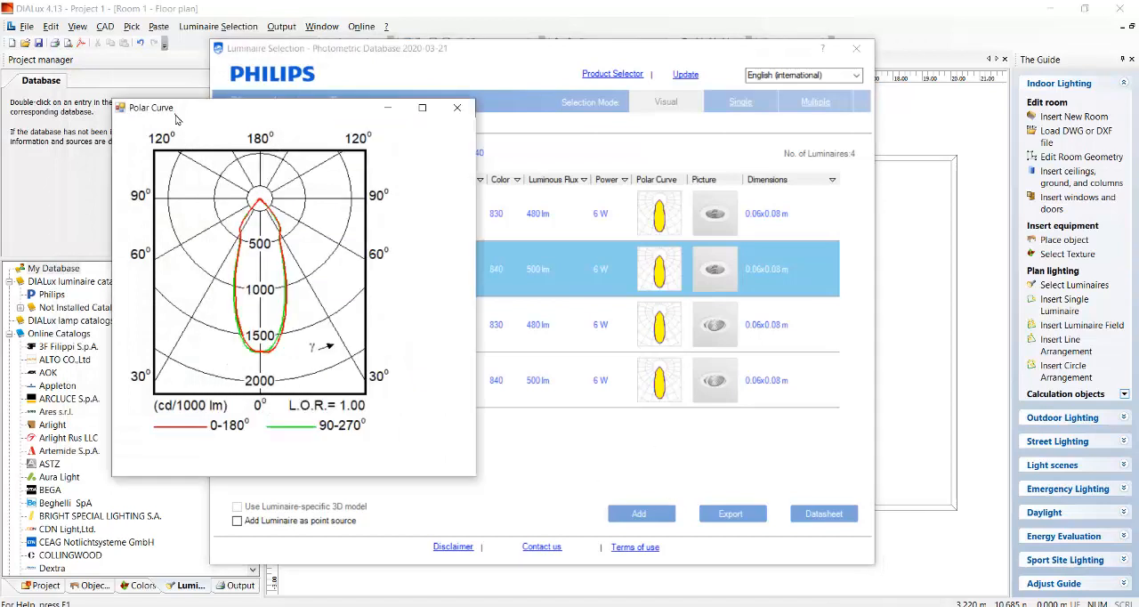
Add the RS061B downlight with the 1 x LED5-36-/840 light source and 500 lm to the project, closing the luminaire database.
{"action": "left_click", "coordinate": [456, 107]}
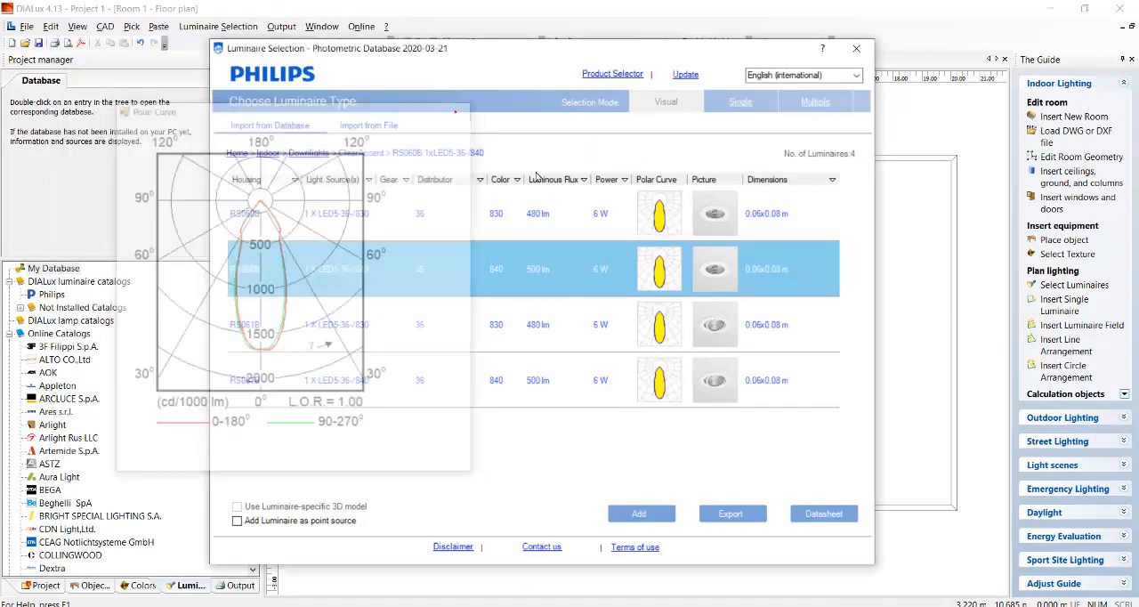
{"action": "left_click", "coordinate": [431, 336]}
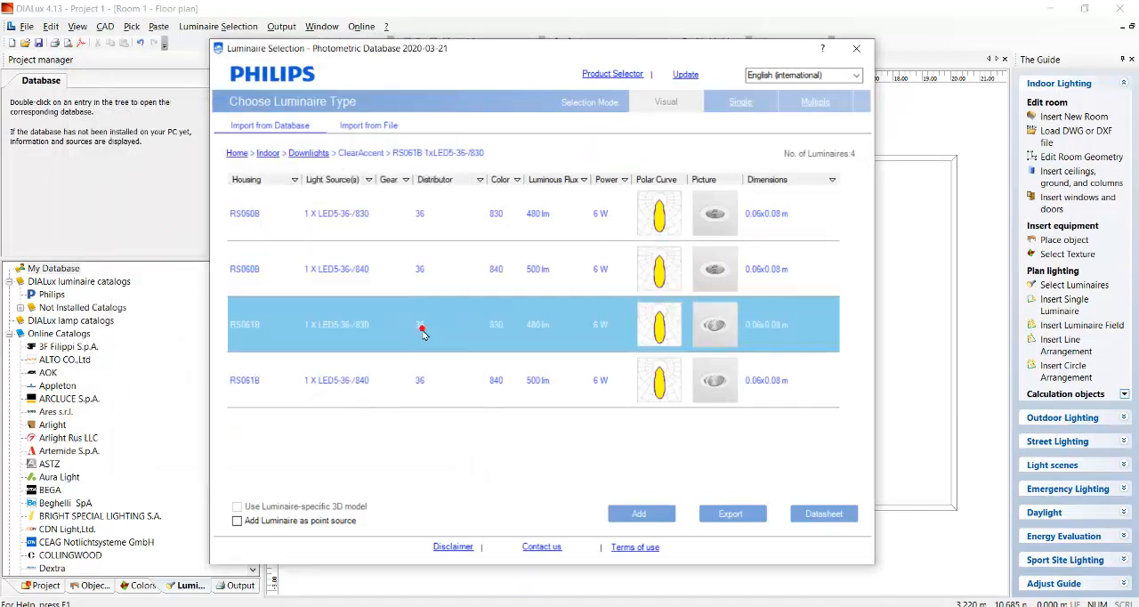
{"action": "left_click", "coordinate": [381, 387]}
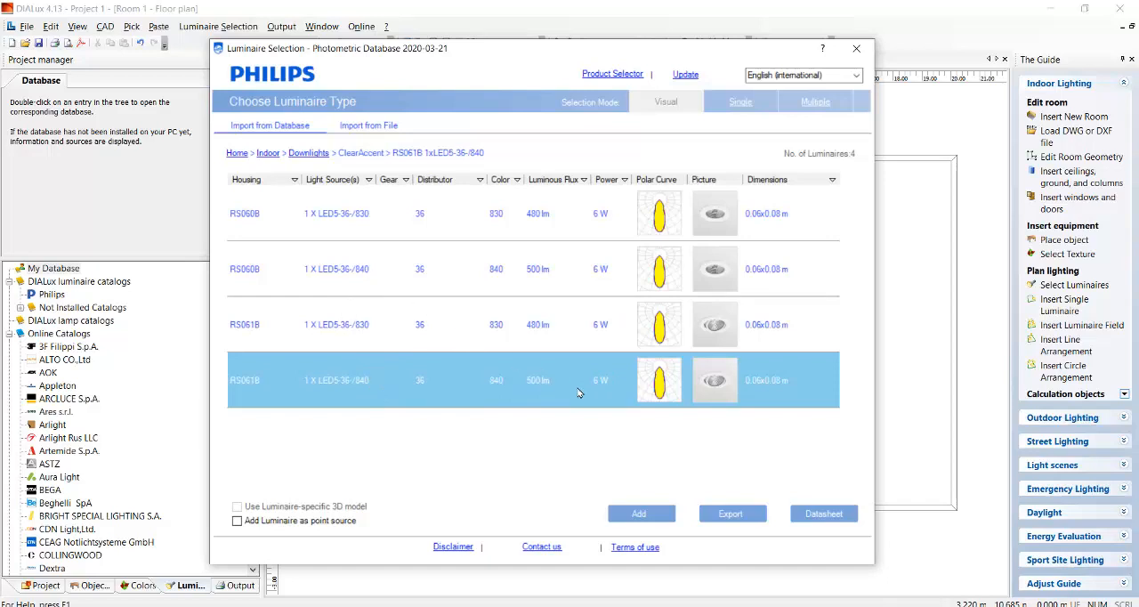
{"action": "left_click", "coordinate": [637, 516]}
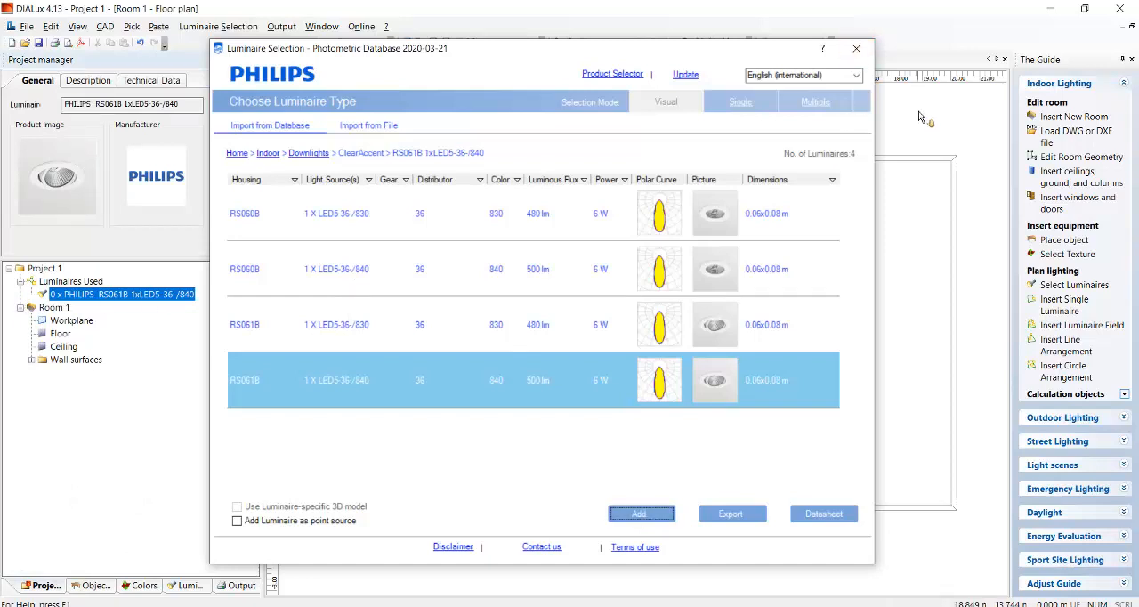
{"action": "left_click", "coordinate": [857, 48]}
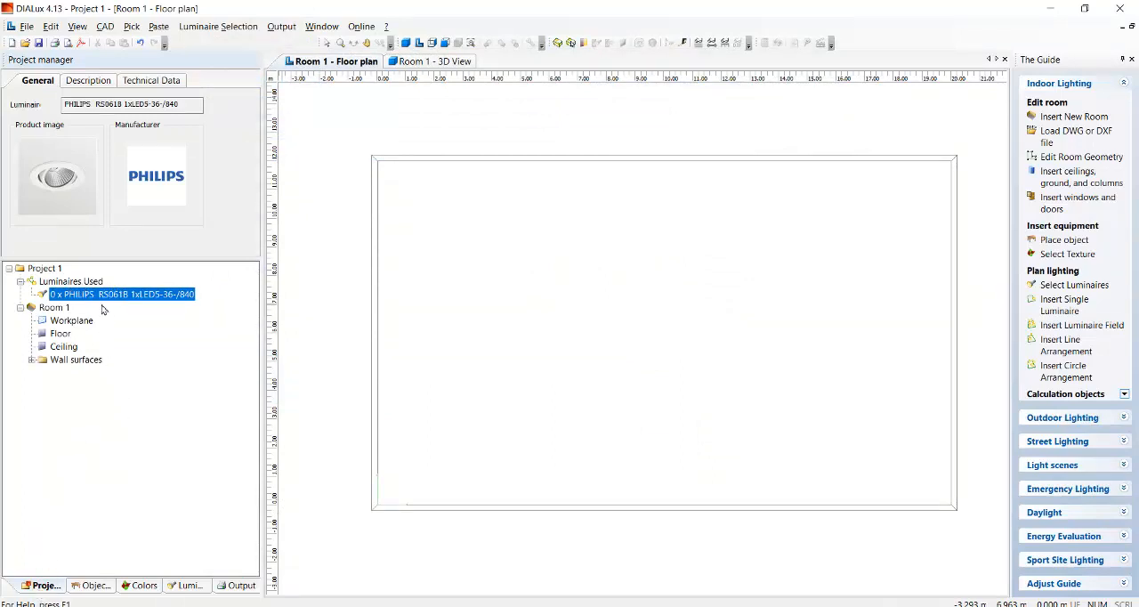
Position a new single RS061B luminaire near the floor plan's upper-left corner, at about X 2.8 m and Y 10.3 m.
{"action": "left_click", "coordinate": [94, 283]}
{"action": "left_click", "coordinate": [98, 294]}
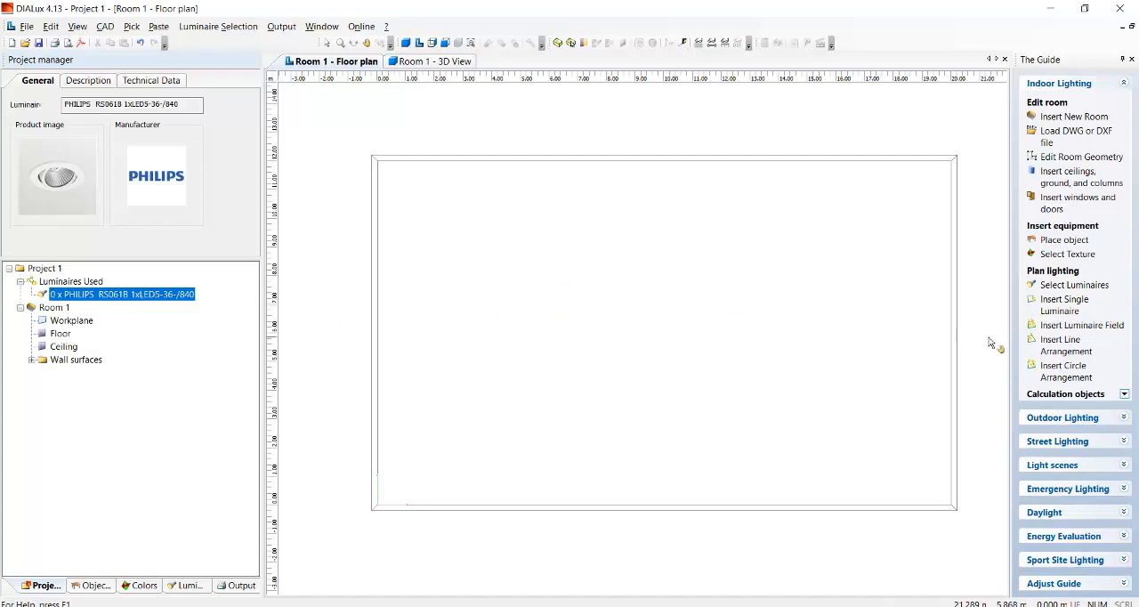
{"action": "left_click", "coordinate": [1098, 314]}
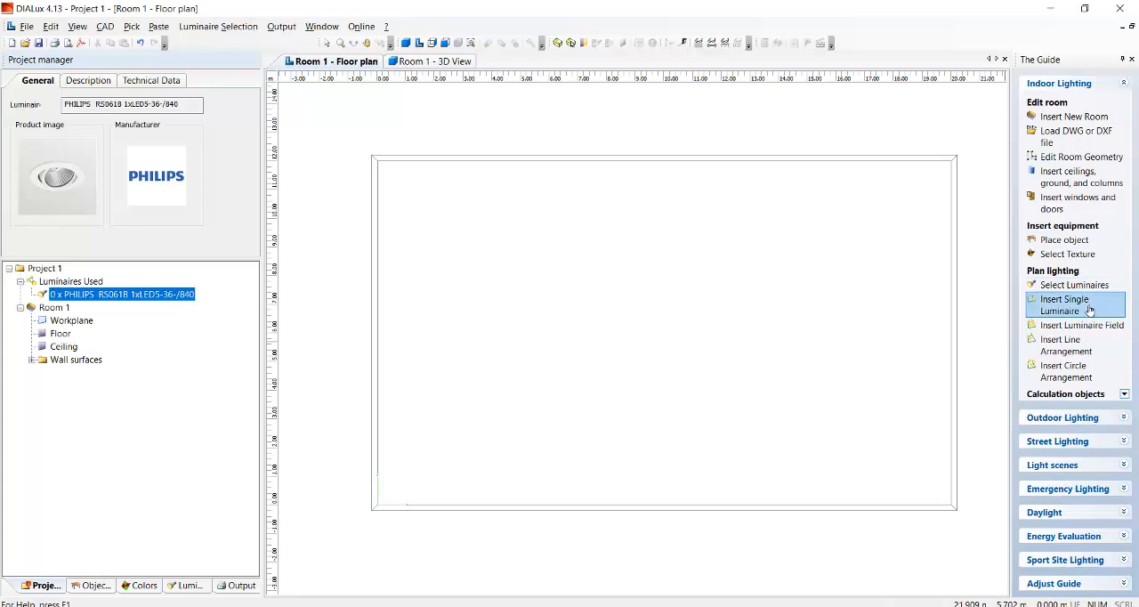
{"action": "left_click", "coordinate": [1082, 309]}
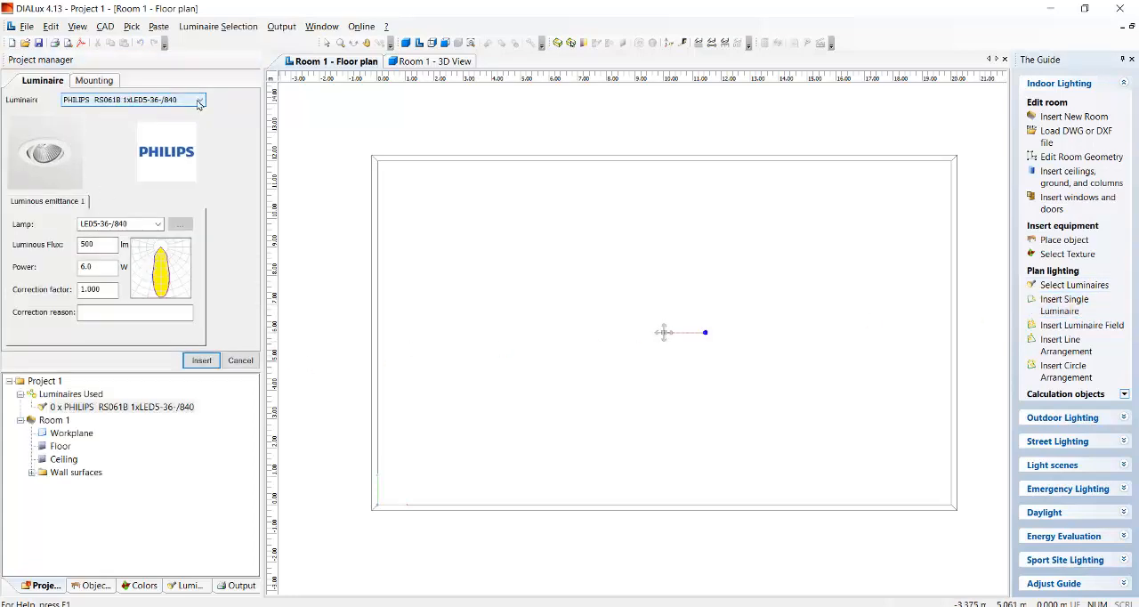
{"action": "left_click", "coordinate": [202, 100]}
{"action": "left_click", "coordinate": [202, 100]}
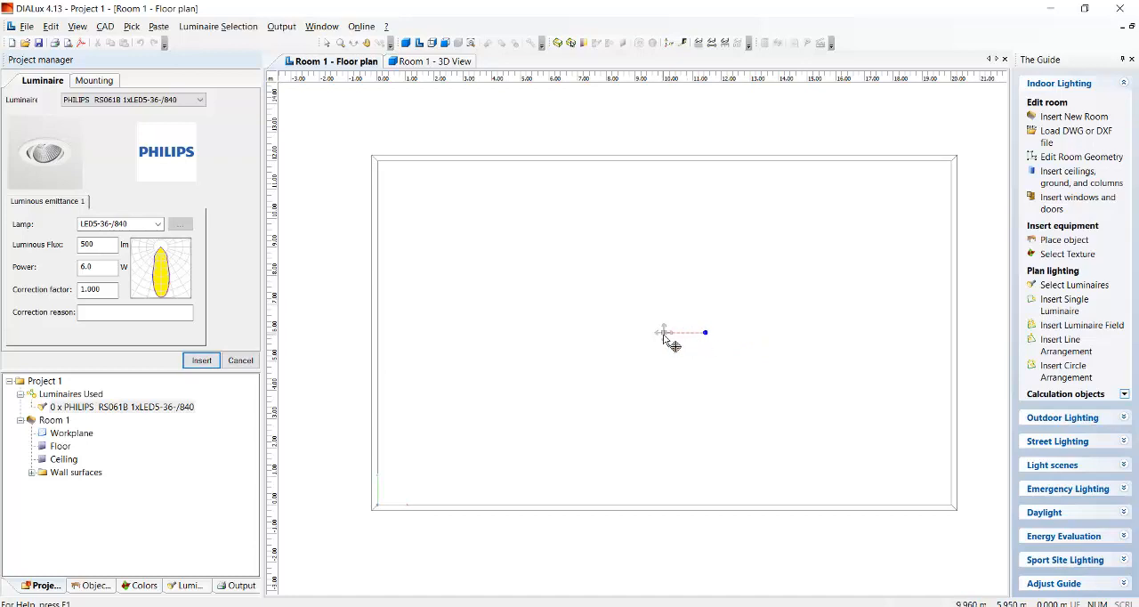
{"action": "left_click_drag", "start_coordinate": [666, 336], "coordinate": [468, 221]}
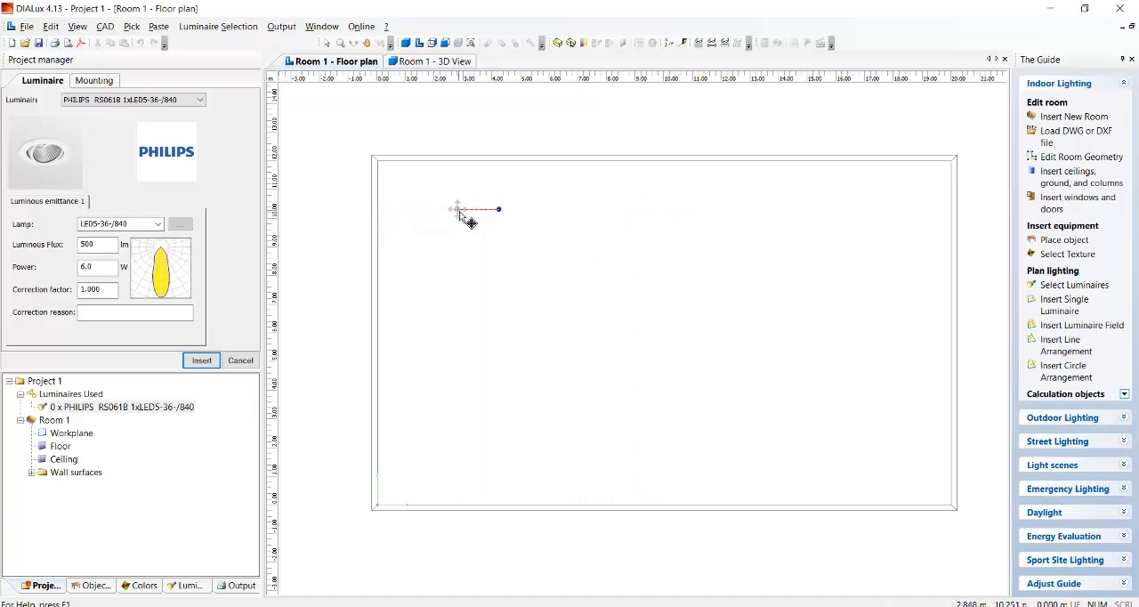
Examine the placement of the positioned luminaire in the Room 1 3D view, returning to the floor plan.
{"action": "left_click", "coordinate": [426, 61]}
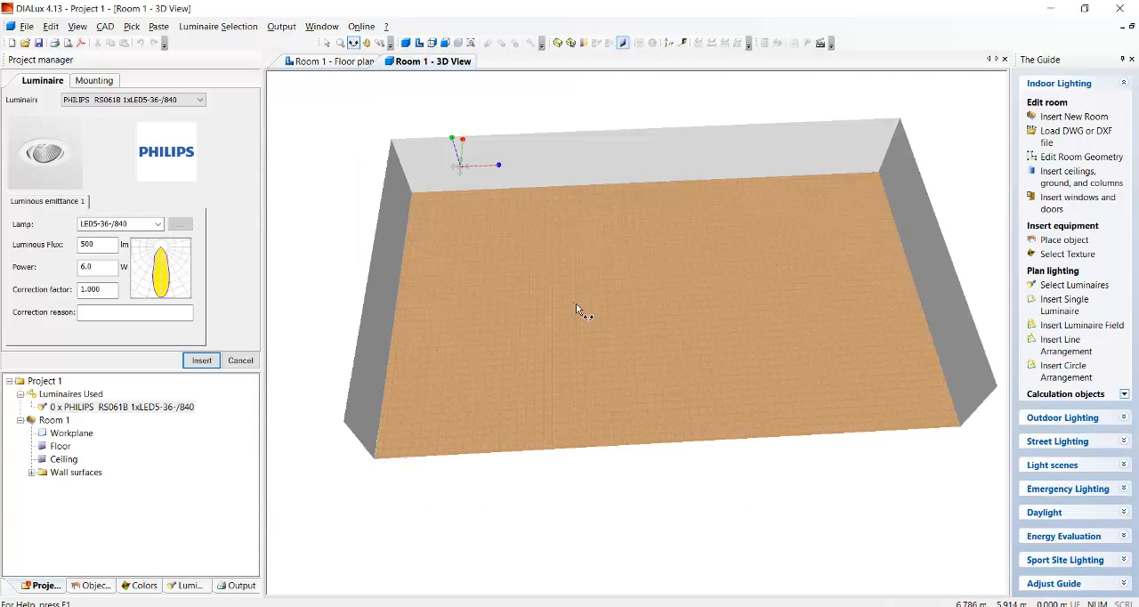
{"action": "left_click_drag", "start_coordinate": [576, 303], "coordinate": [537, 238]}
{"action": "scroll", "coordinate": [551, 188], "scroll_direction": "up", "scroll_amount": 3}
{"action": "left_click_drag", "start_coordinate": [552, 187], "coordinate": [603, 207]}
{"action": "scroll", "coordinate": [673, 240], "scroll_direction": "down", "scroll_amount": 4}
{"action": "left_click_drag", "start_coordinate": [564, 236], "coordinate": [642, 279]}
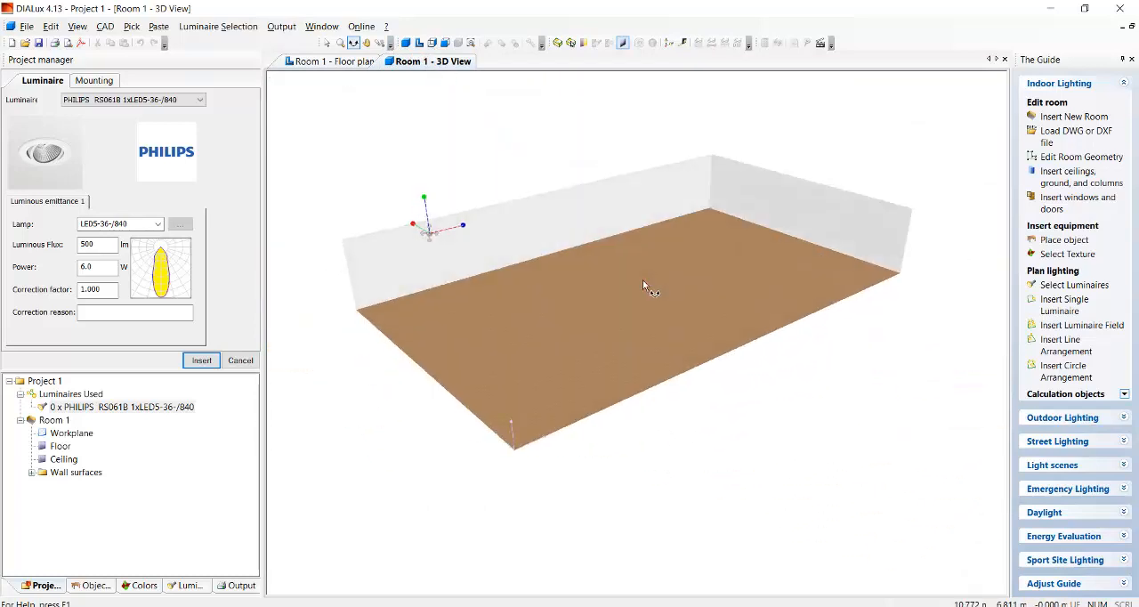
{"action": "left_click", "coordinate": [322, 59]}
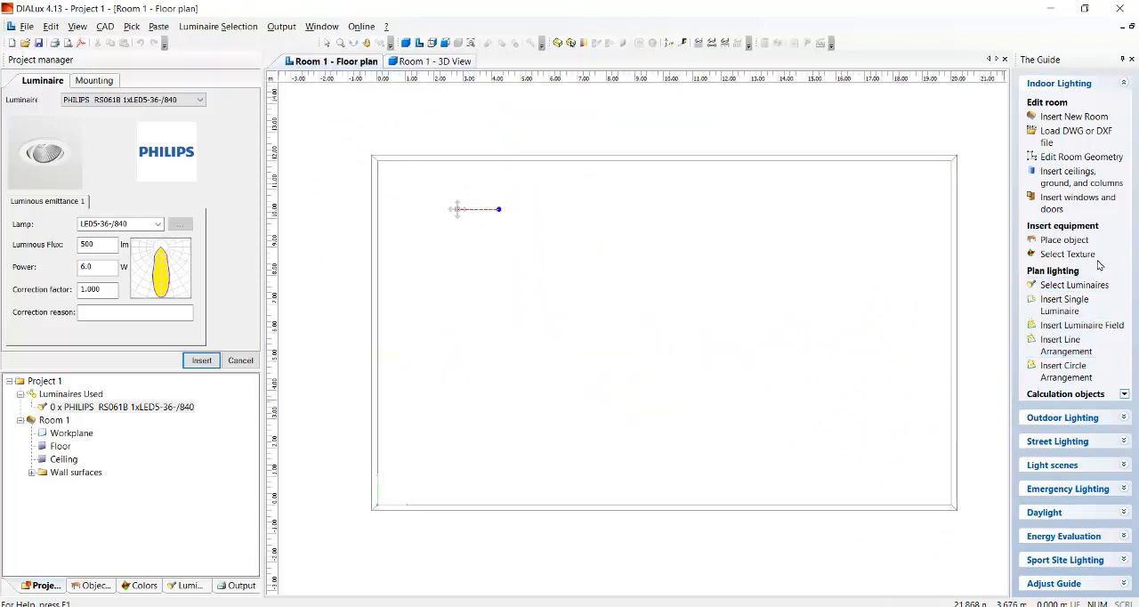
{"action": "scroll", "coordinate": [1101, 264], "scroll_direction": "down", "scroll_amount": 3}
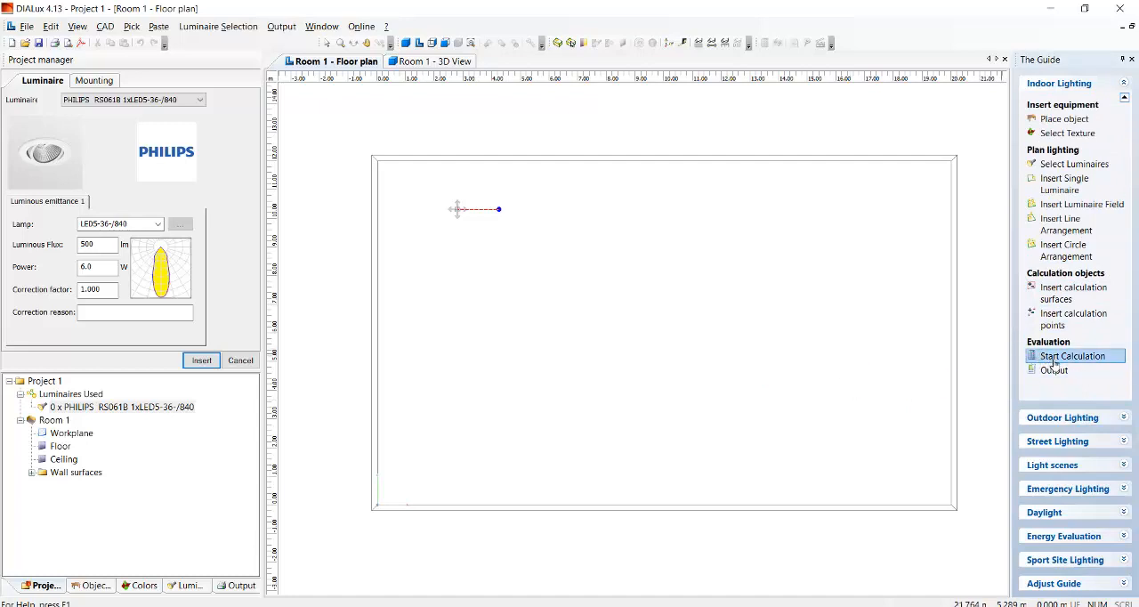
{"action": "left_click", "coordinate": [438, 62]}
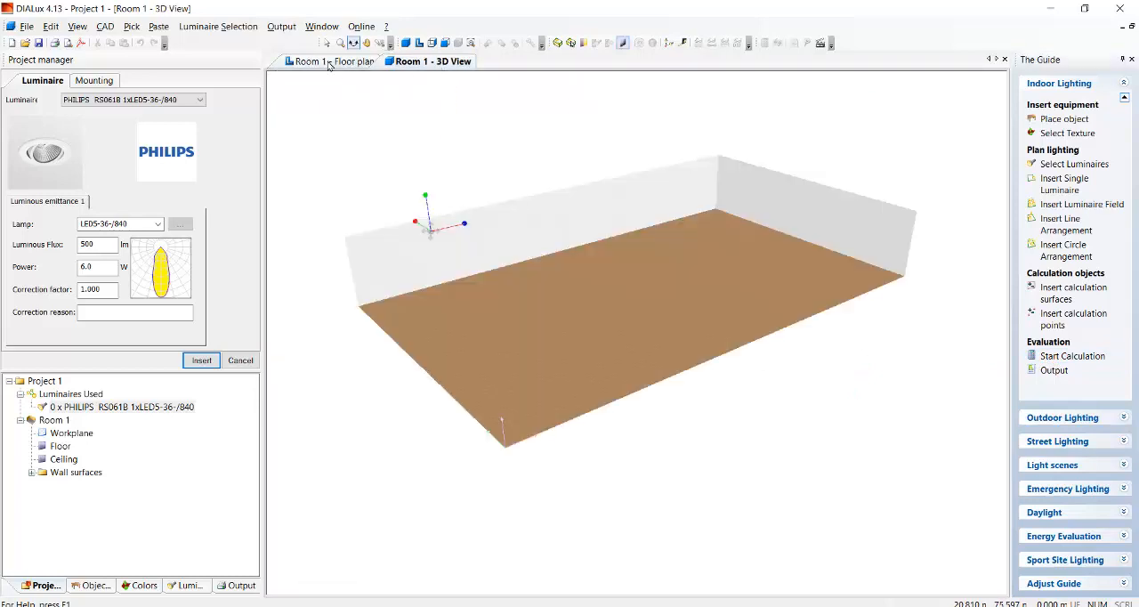
{"action": "left_click", "coordinate": [329, 62]}
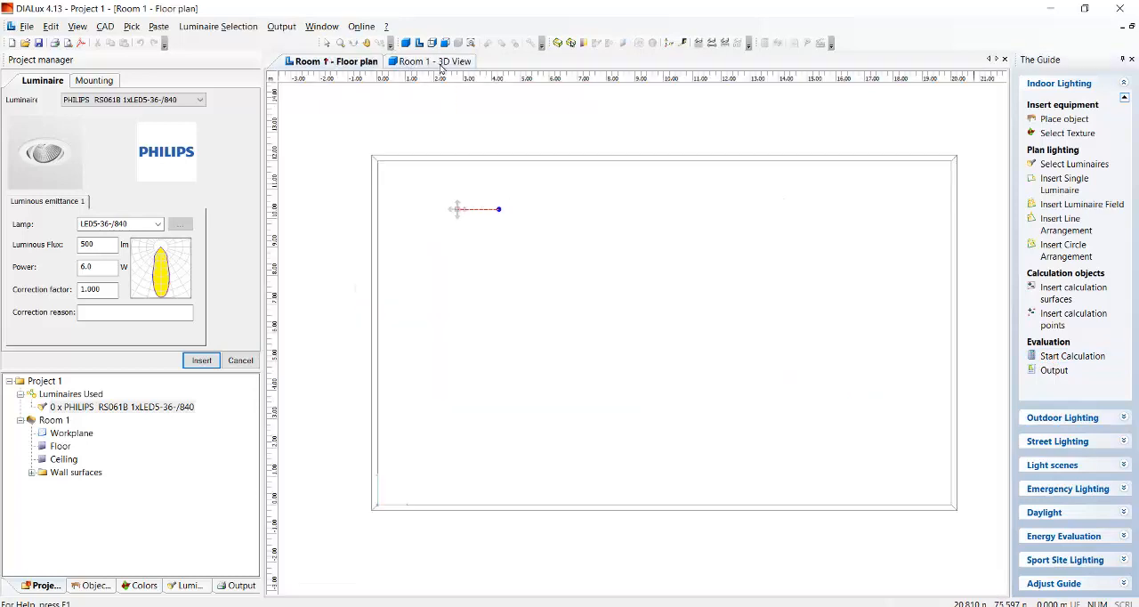
Insert the positioned luminaire into Room 1 and run the lighting calculation.
{"action": "left_click", "coordinate": [204, 360]}
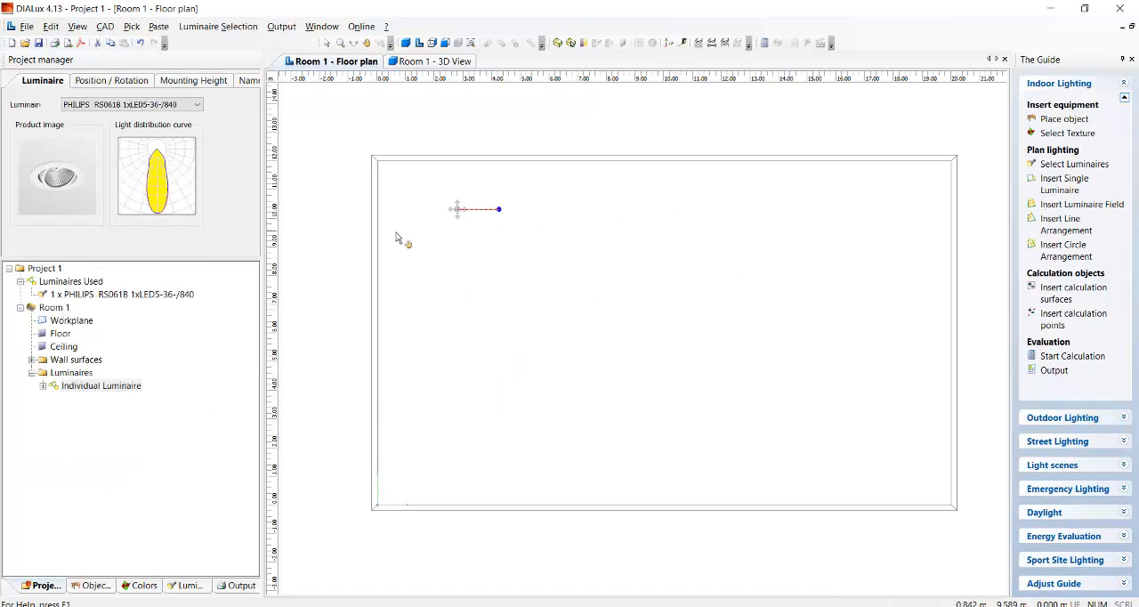
{"action": "left_click", "coordinate": [1075, 358]}
{"action": "left_click", "coordinate": [699, 543]}
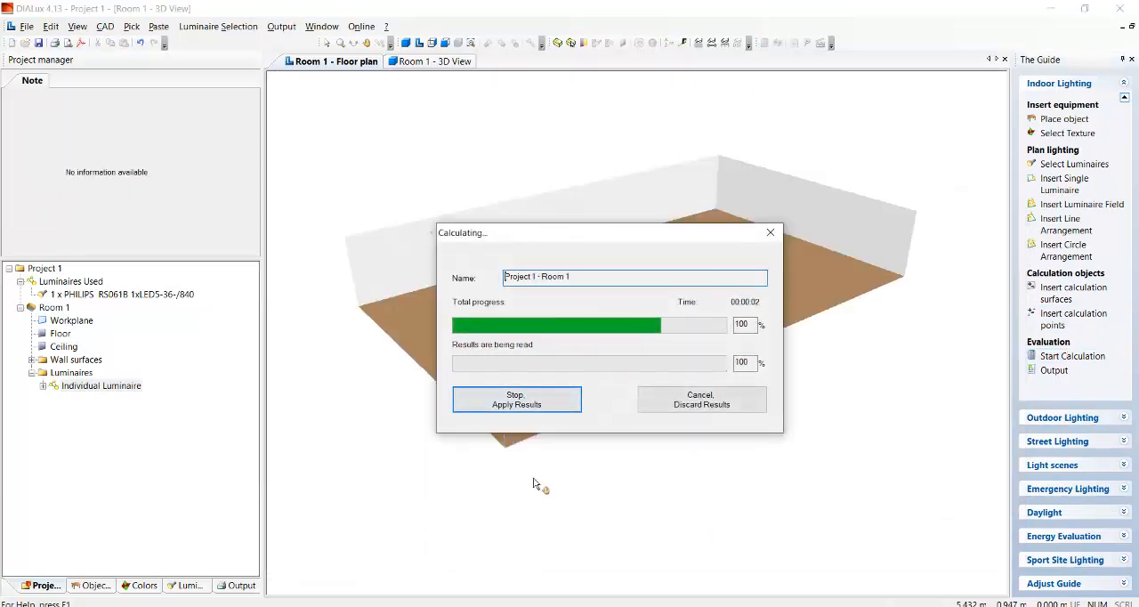
{"action": "left_click_drag", "start_coordinate": [449, 243], "coordinate": [316, 249]}
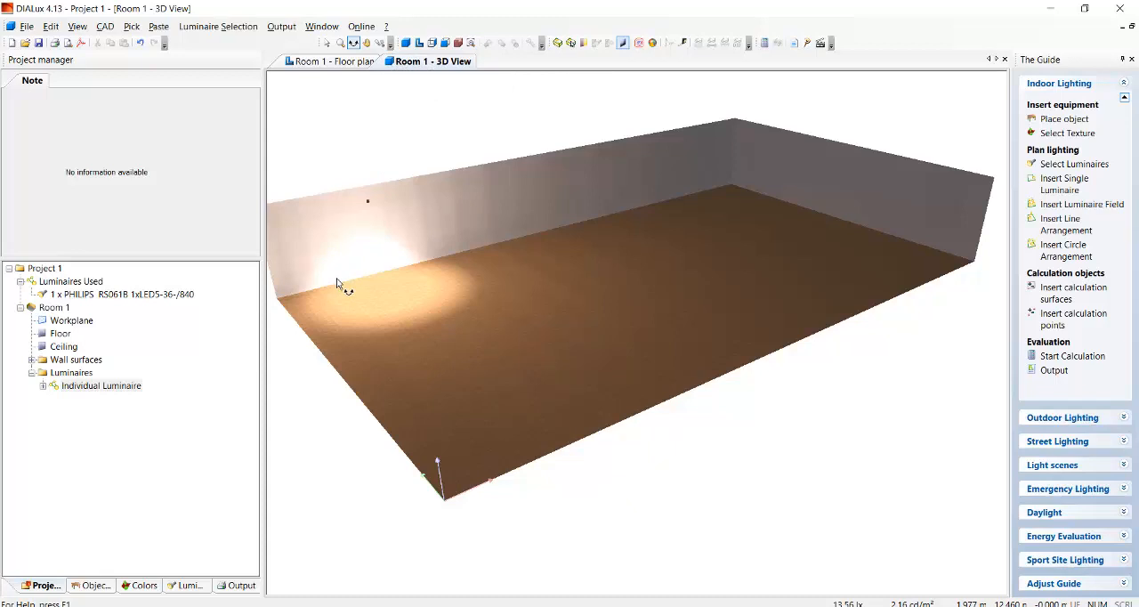
Check the workplane isolines on the floor plan and the luminaire's 3D light distribution in the 3D view.
{"action": "left_click", "coordinate": [322, 63]}
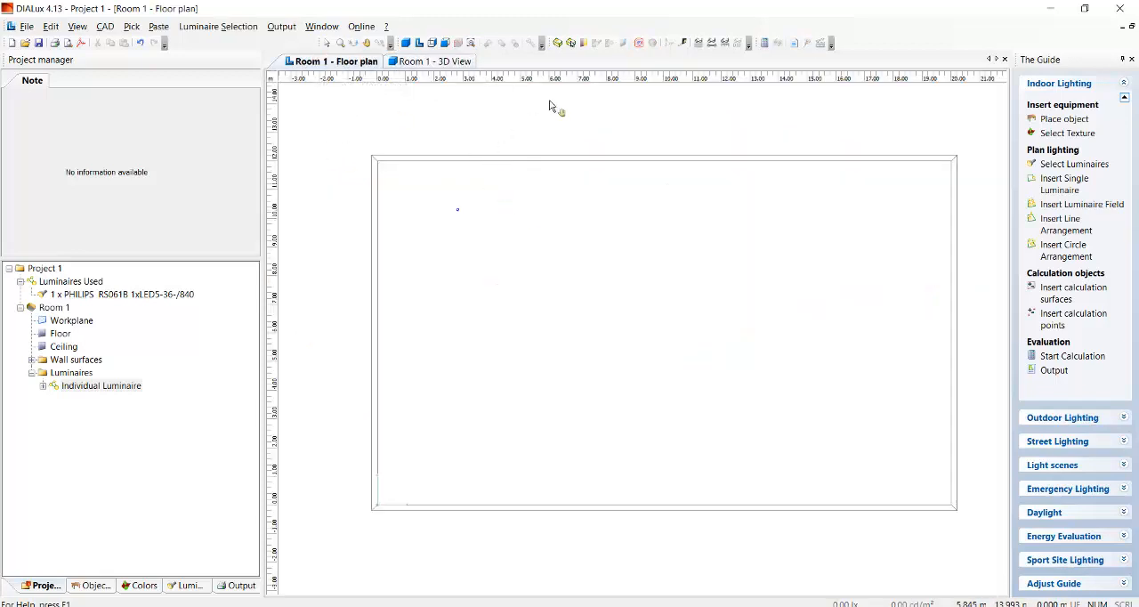
{"action": "left_click", "coordinate": [640, 43]}
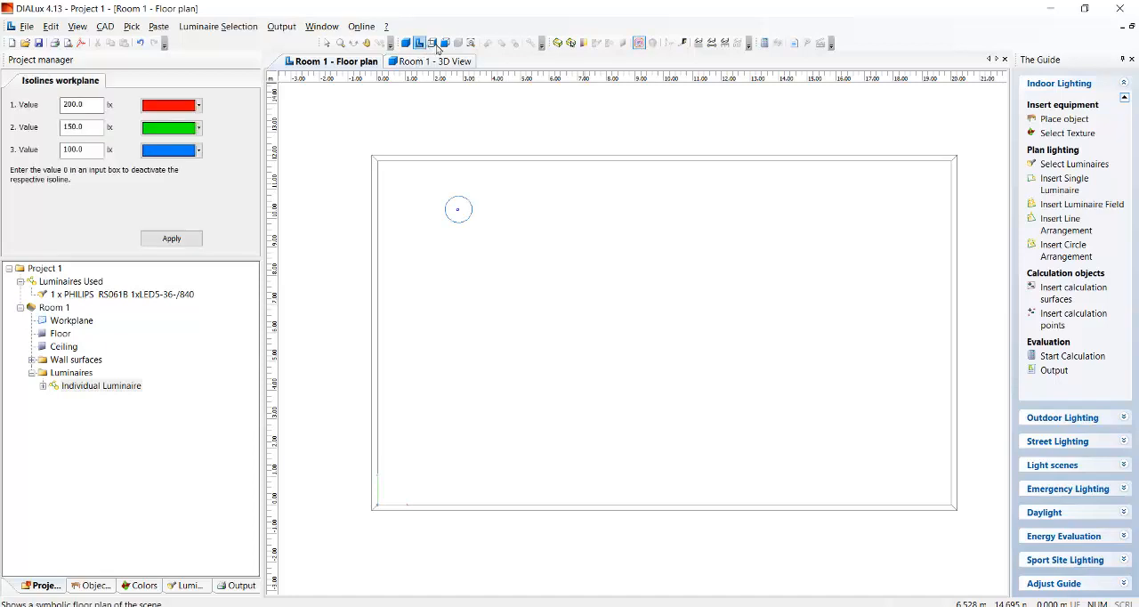
{"action": "left_click", "coordinate": [640, 43]}
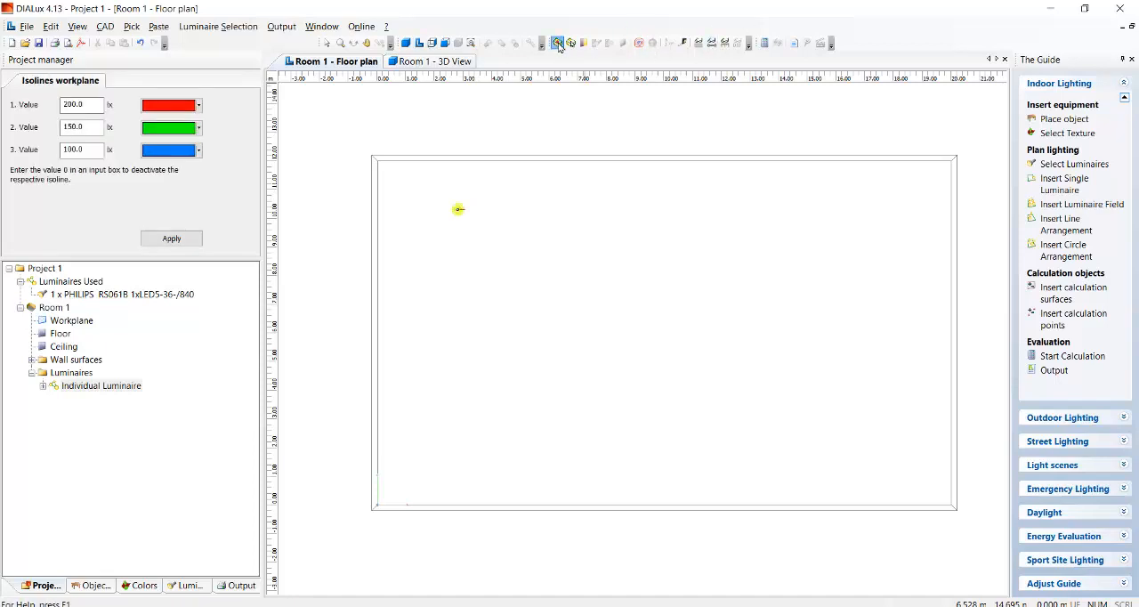
{"action": "left_click", "coordinate": [413, 63]}
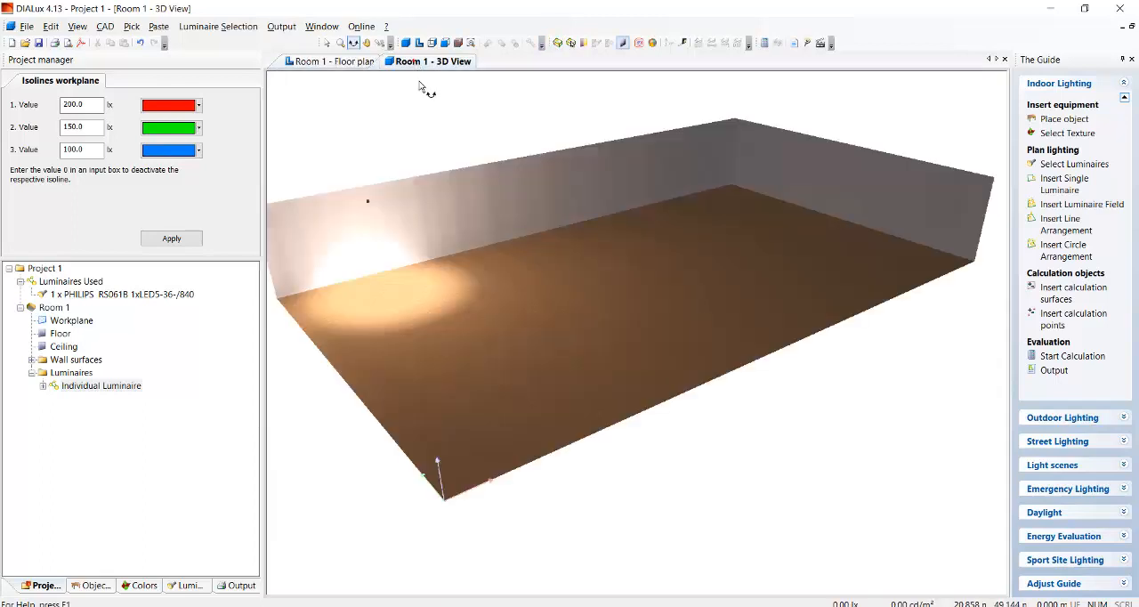
{"action": "left_click", "coordinate": [557, 43]}
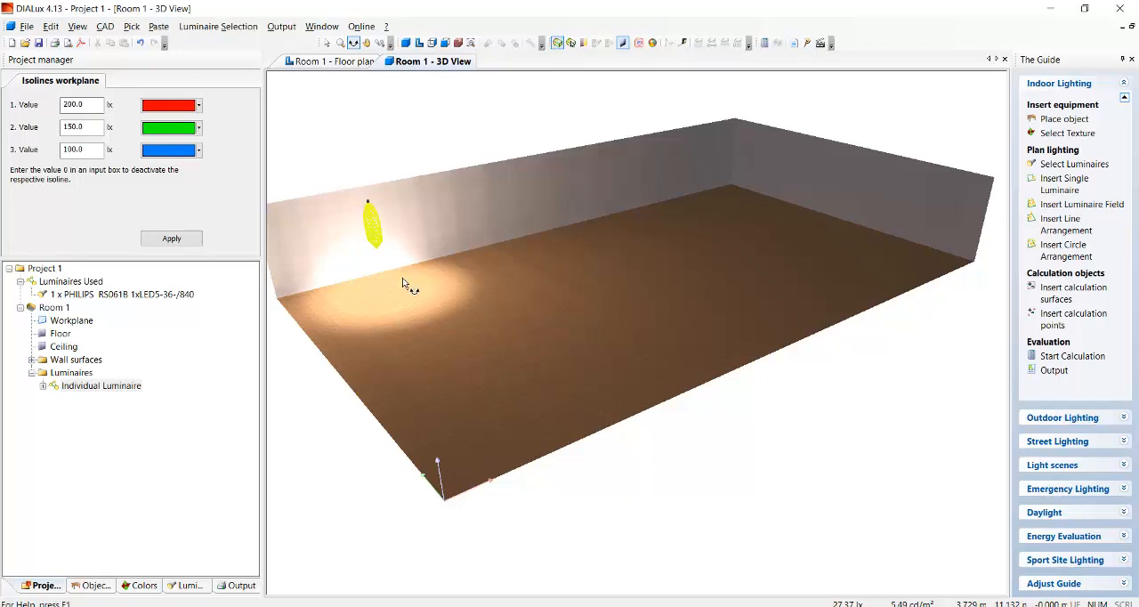
{"action": "left_click", "coordinate": [330, 63]}
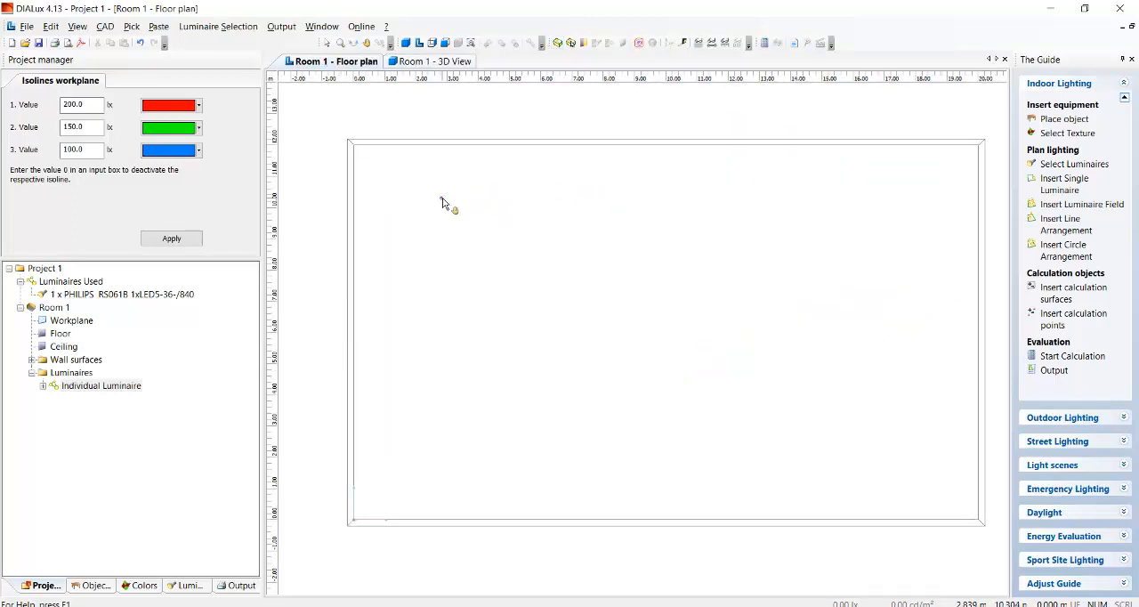
{"action": "mouse_move", "coordinate": [466, 184]}
{"action": "left_mouse_down"}
{"action": "mouse_move", "coordinate": [424, 242]}
{"action": "mouse_move", "coordinate": [459, 196]}
{"action": "left_mouse_up"}
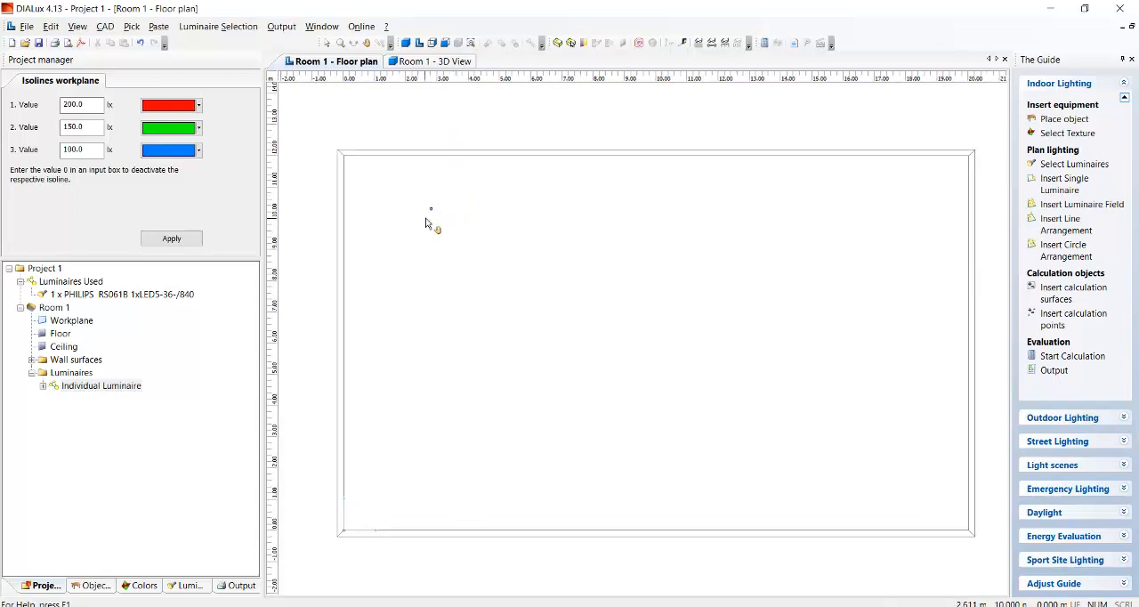
{"action": "left_click", "coordinate": [169, 239]}
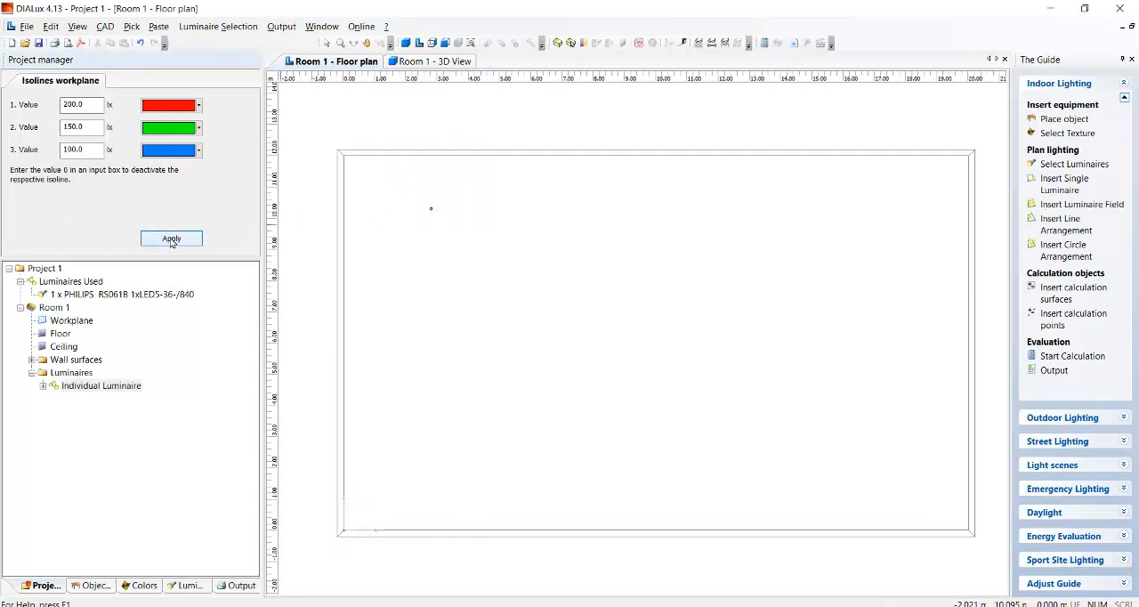
{"action": "left_click", "coordinate": [172, 241]}
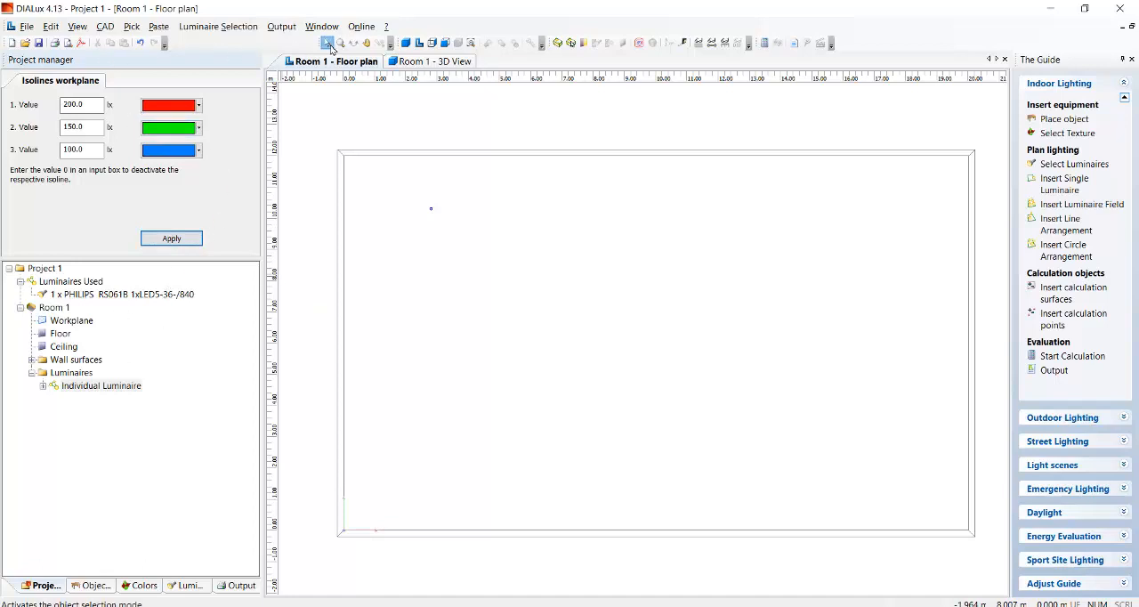
Copy the single luminaire along a horizontal line with 4 copies, ending at about X 17.3 m and Y 10.3 m, discarding the old calculation results.
{"action": "left_click", "coordinate": [171, 238]}
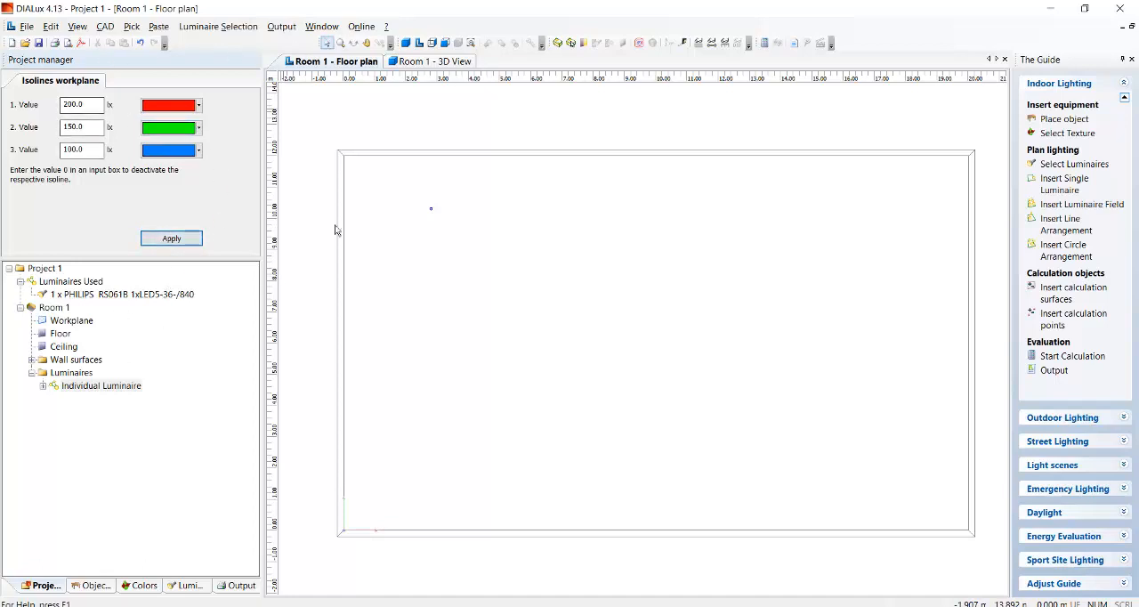
{"action": "left_click", "coordinate": [1075, 165]}
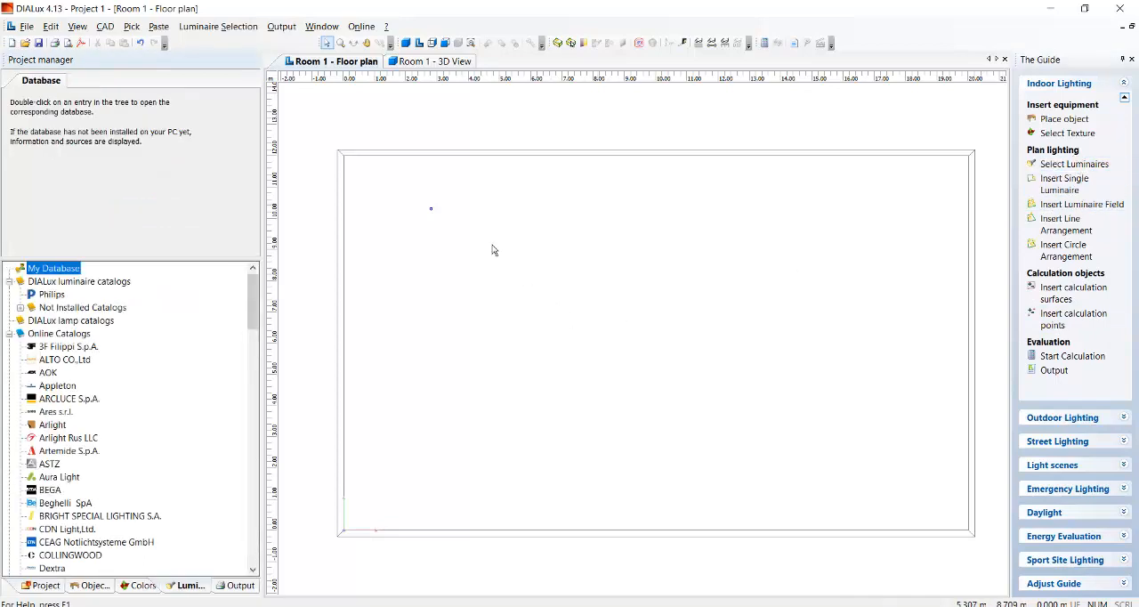
{"action": "left_click", "coordinate": [432, 212]}
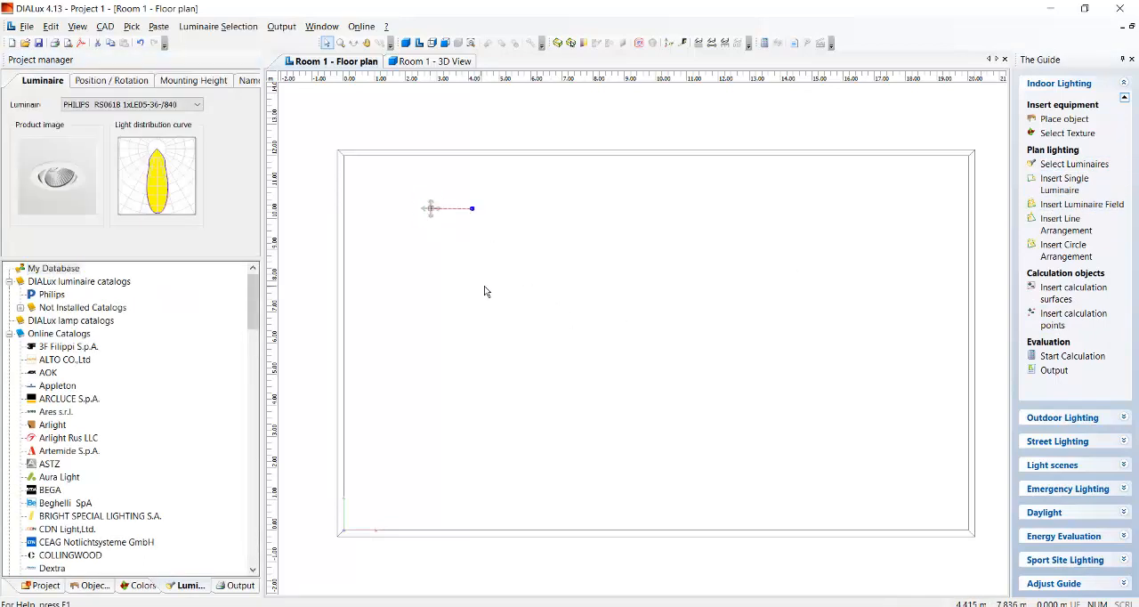
{"action": "right_click", "coordinate": [449, 216]}
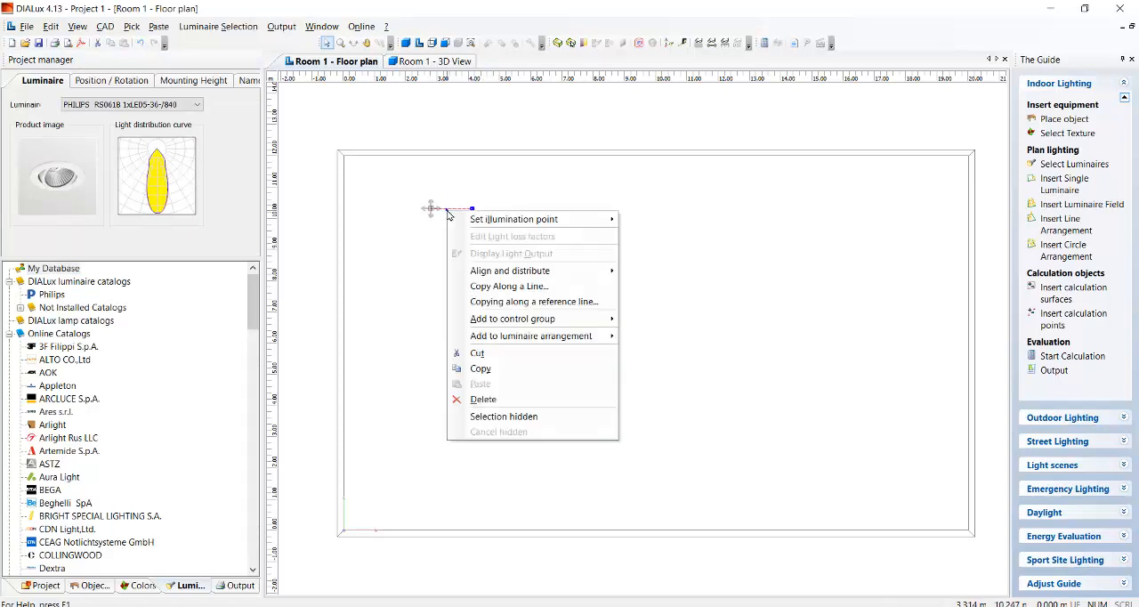
{"action": "left_click", "coordinate": [510, 287]}
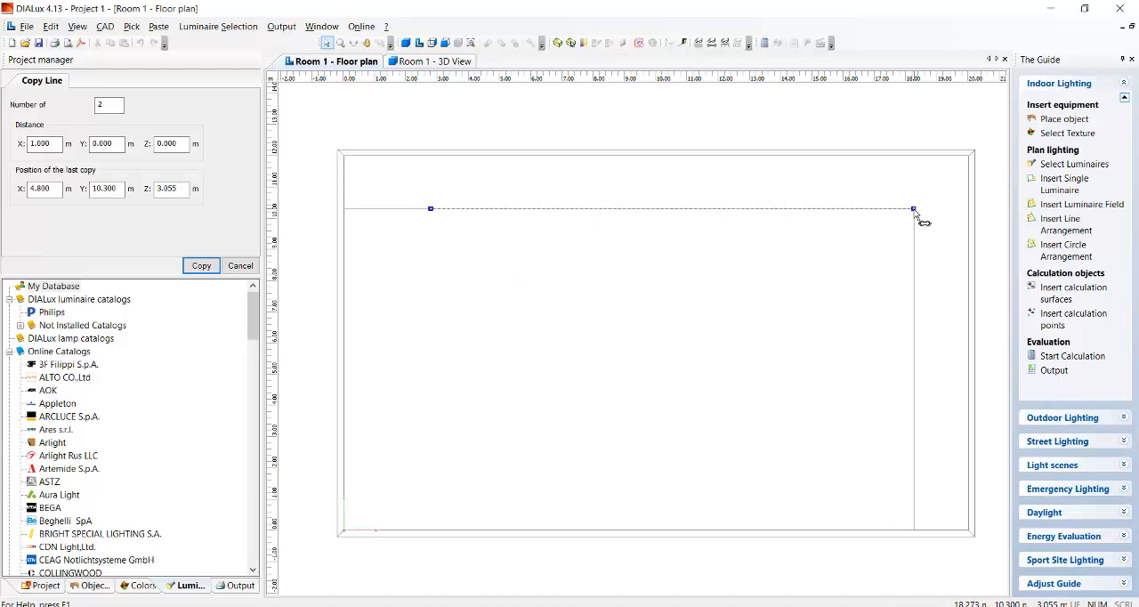
{"action": "left_click", "coordinate": [885, 211]}
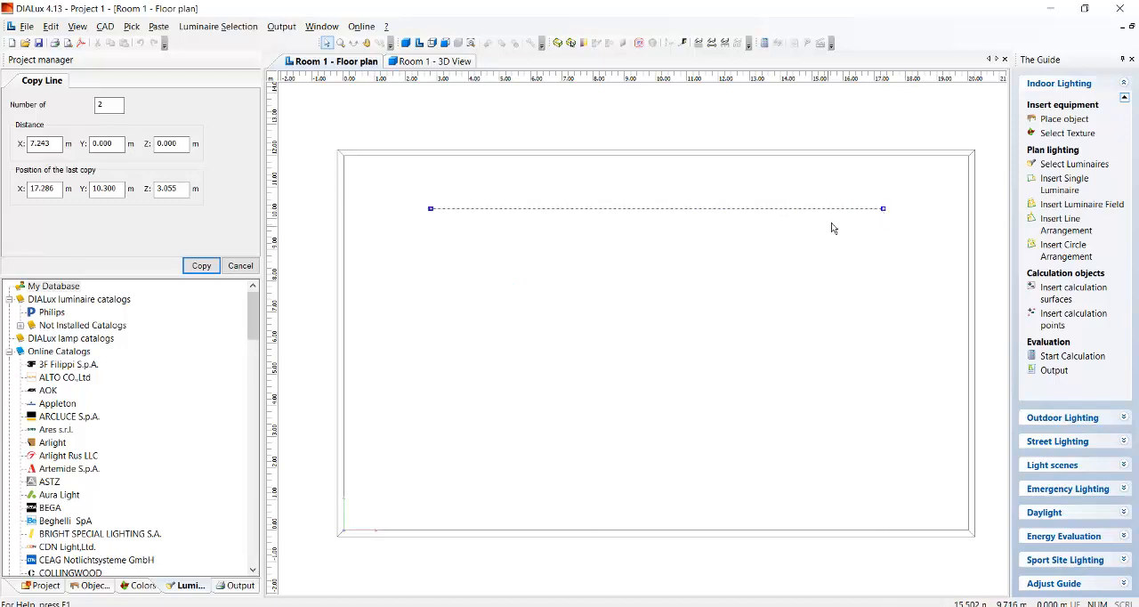
{"action": "double_click", "coordinate": [110, 105]}
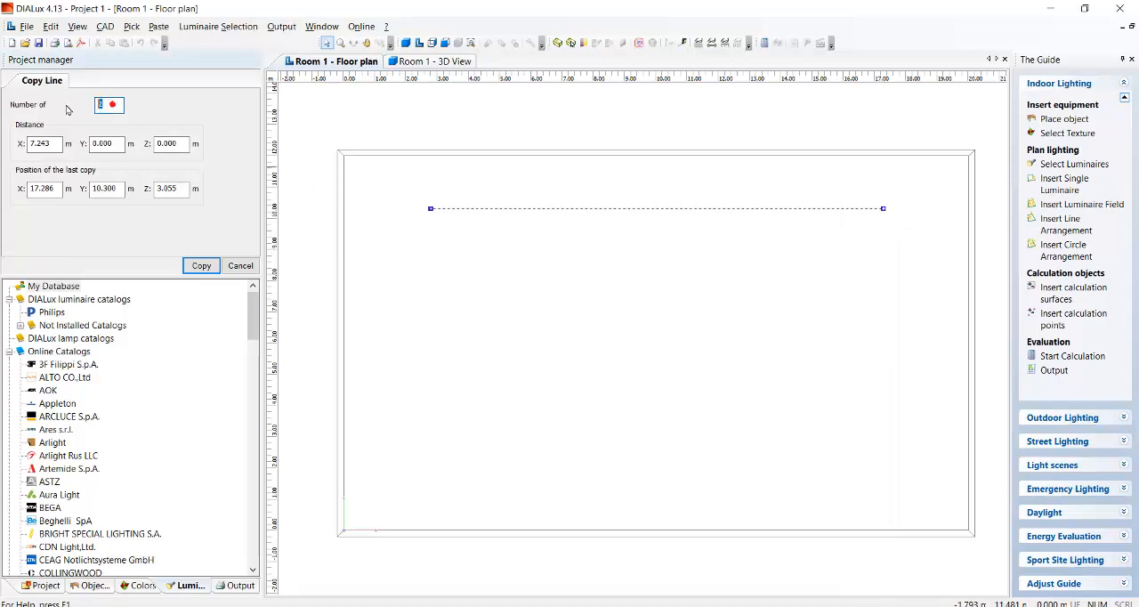
{"action": "type", "text": "4"}
{"action": "left_click", "coordinate": [200, 265]}
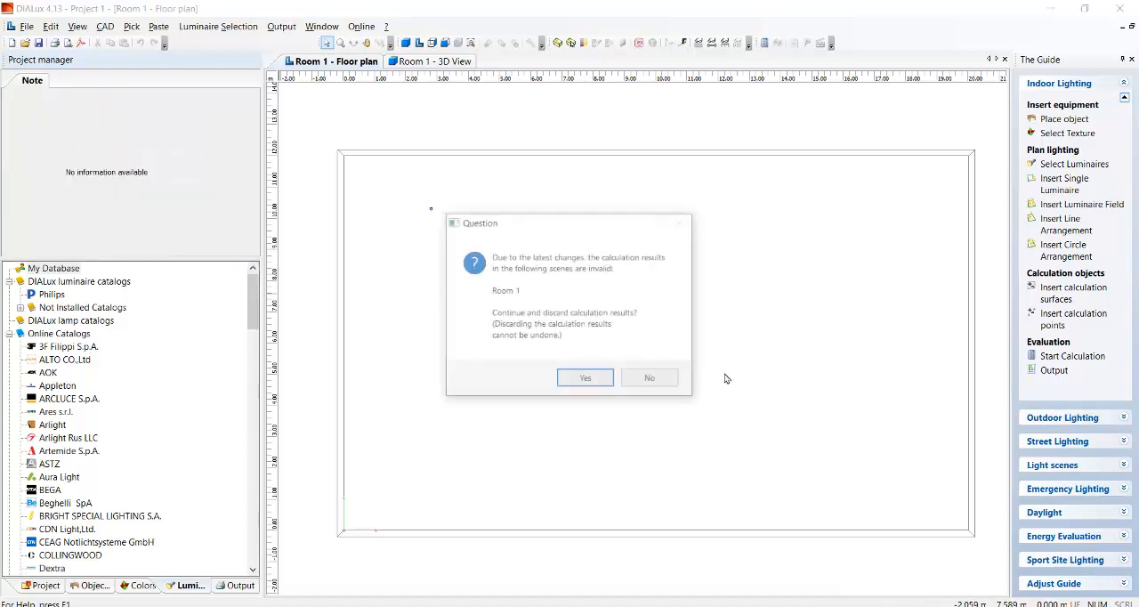
{"action": "left_click", "coordinate": [593, 379]}
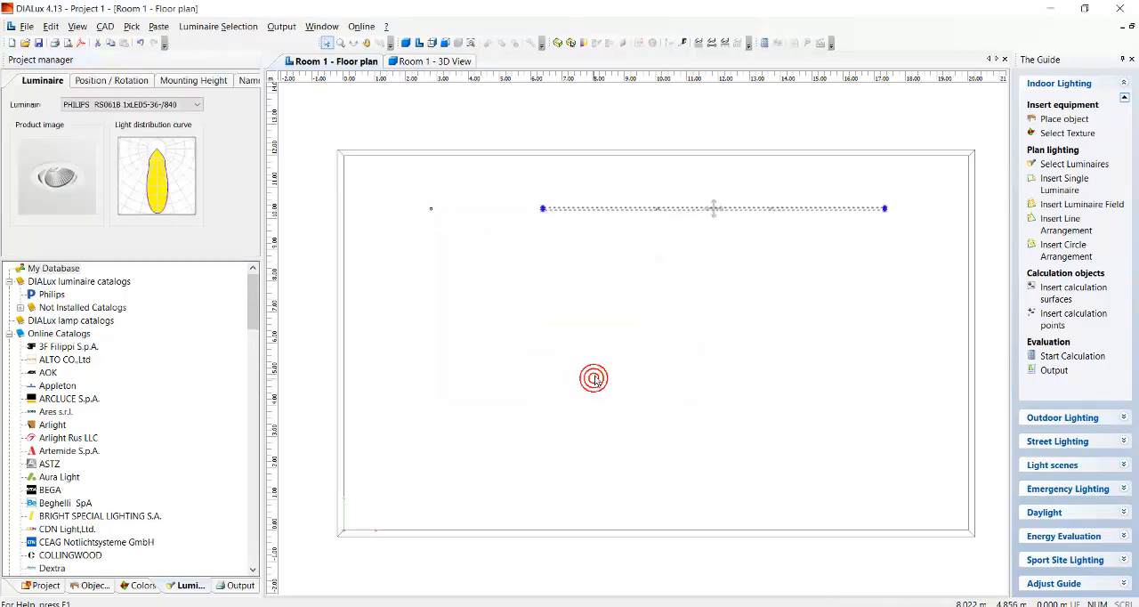
{"action": "left_click", "coordinate": [747, 248]}
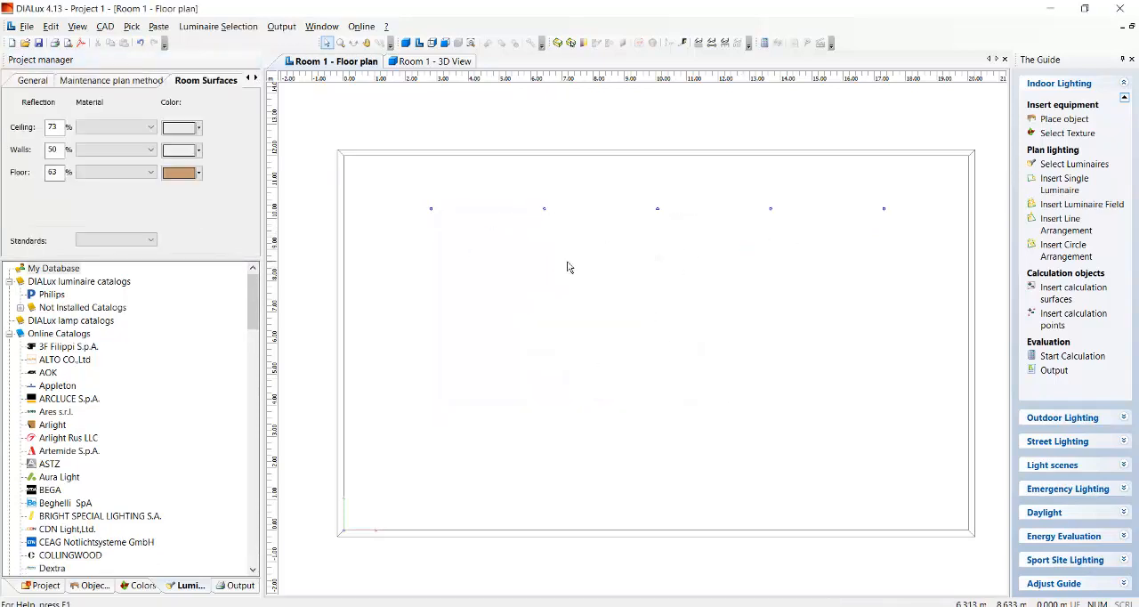
Copy the whole row of luminaires along a vertical line down to about Y 1.7 m, making 3 copies.
{"action": "left_click_drag", "start_coordinate": [381, 175], "coordinate": [942, 306]}
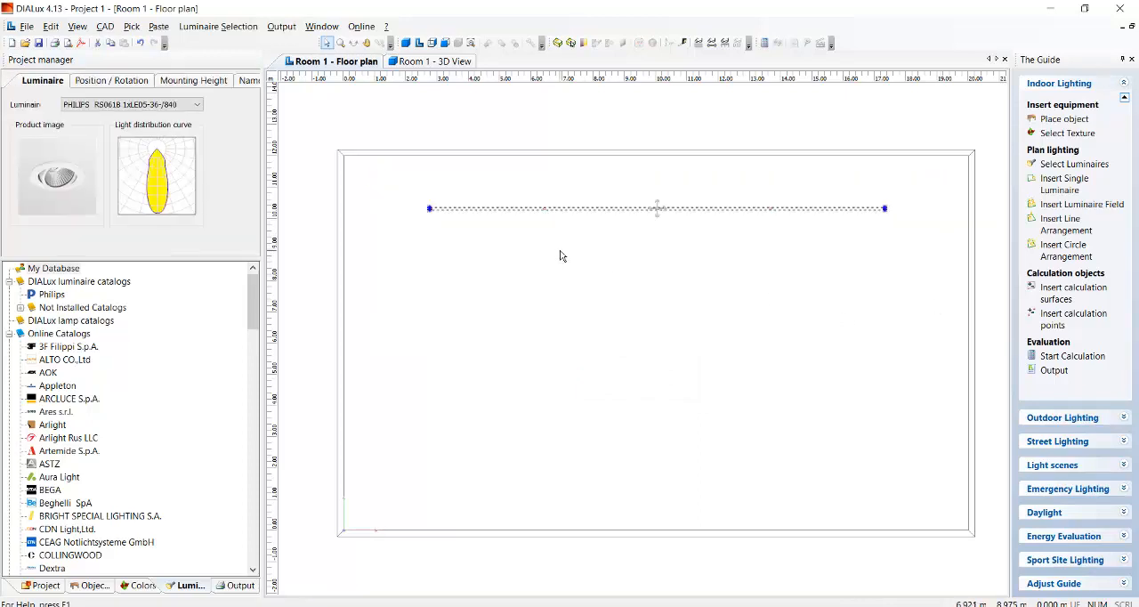
{"action": "left_click", "coordinate": [513, 267]}
{"action": "left_click_drag", "start_coordinate": [402, 183], "coordinate": [935, 286]}
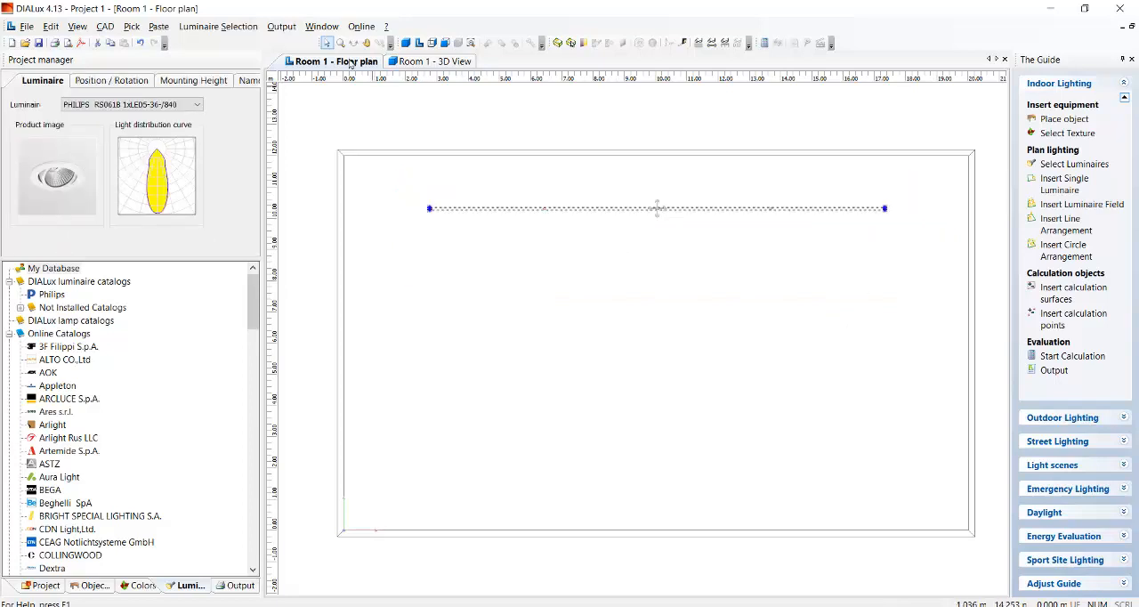
{"action": "right_click", "coordinate": [500, 212]}
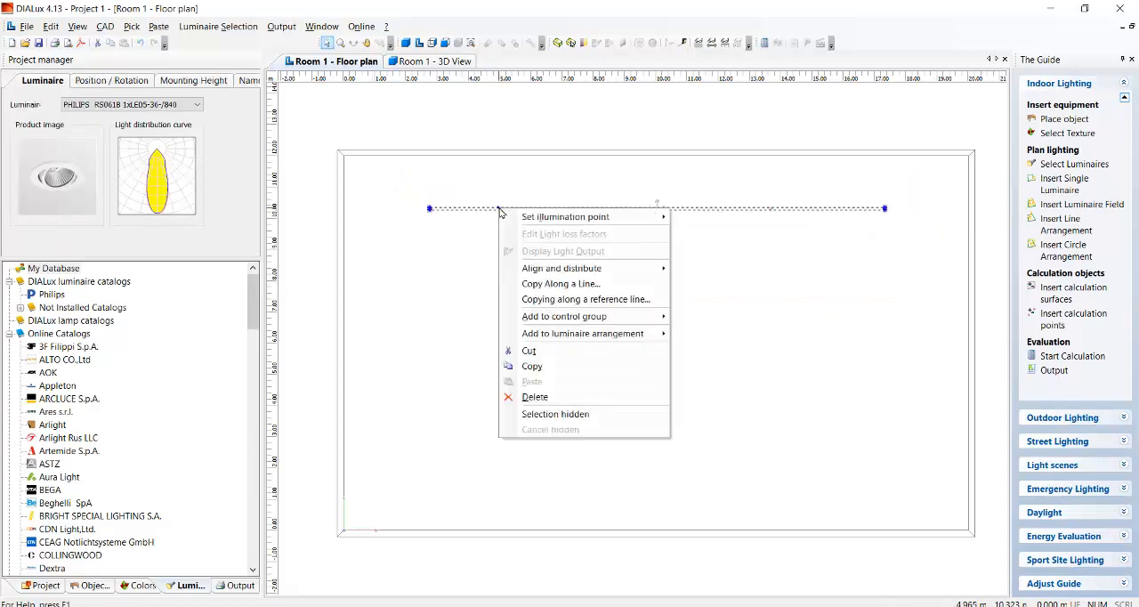
{"action": "left_click", "coordinate": [589, 285]}
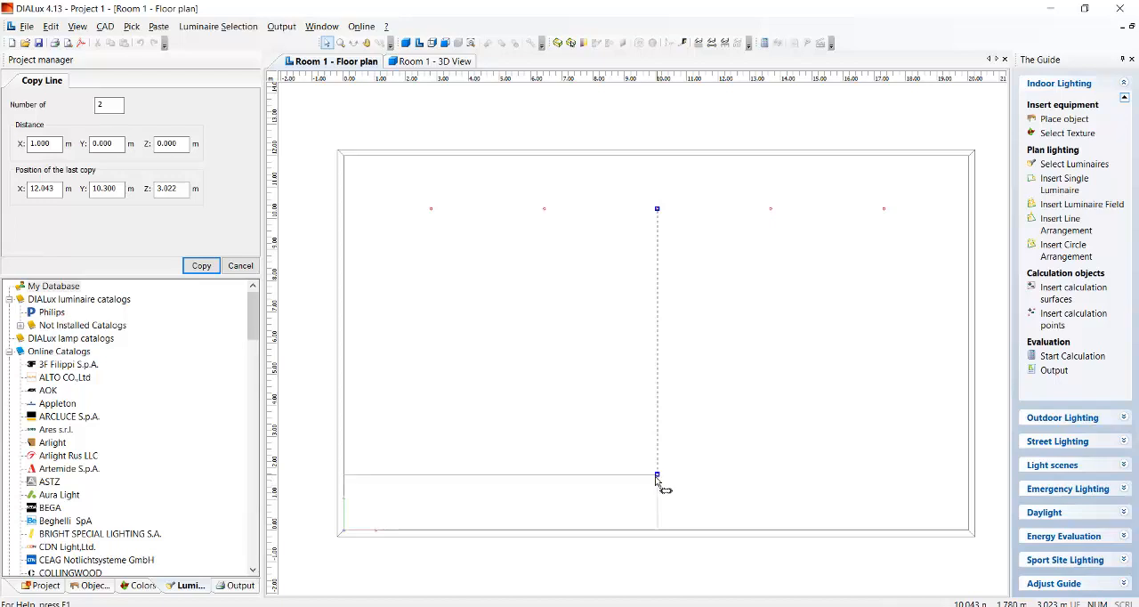
{"action": "left_click", "coordinate": [657, 477]}
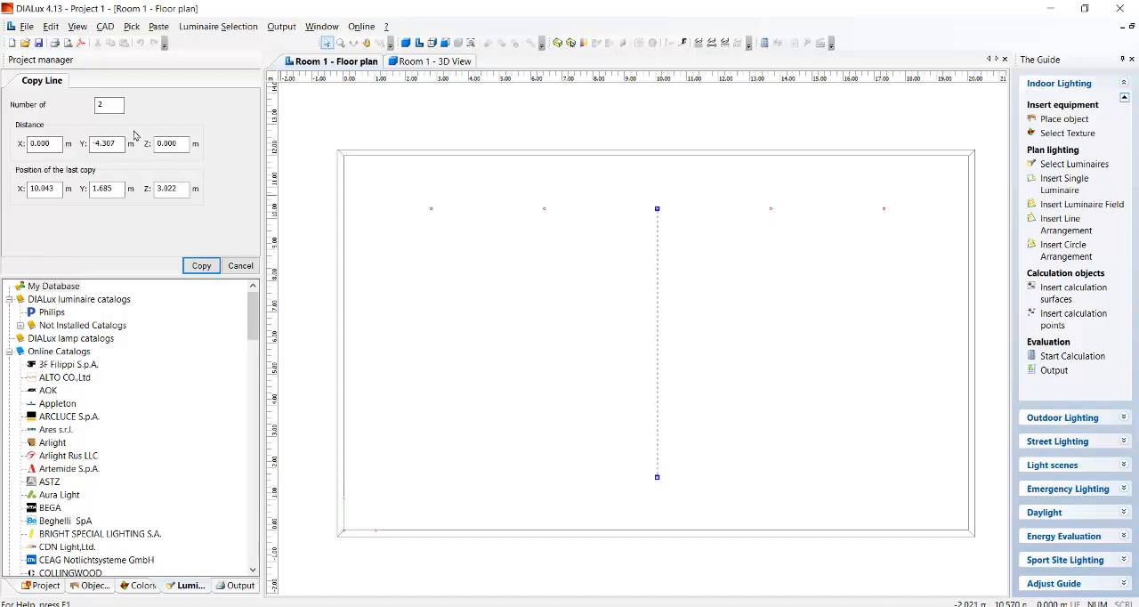
{"action": "double_click", "coordinate": [100, 106]}
{"action": "type", "text": "3"}
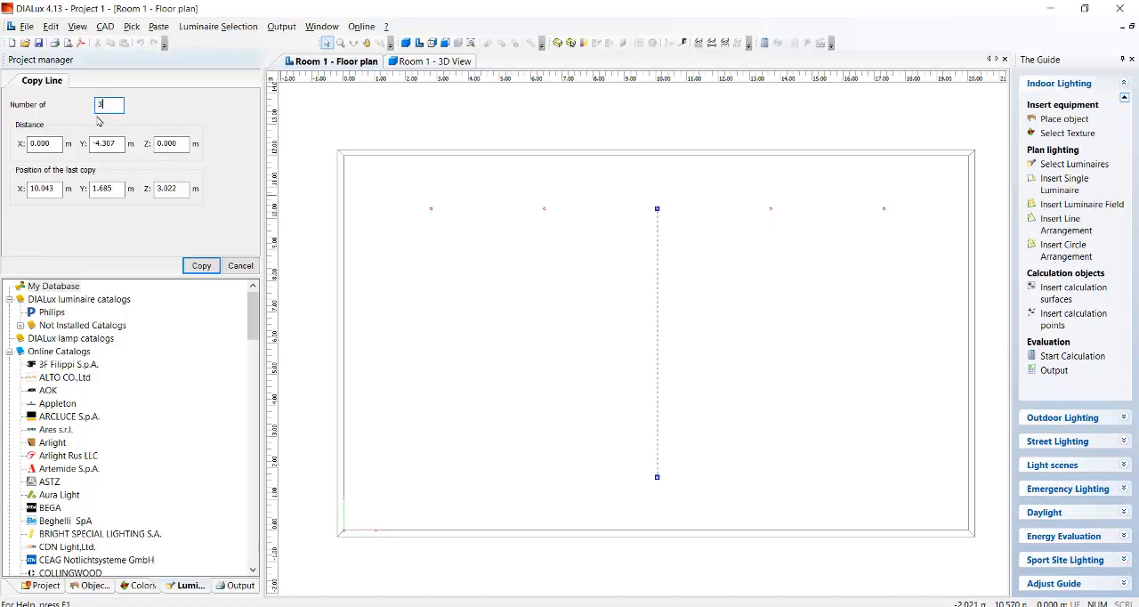
{"action": "left_click", "coordinate": [201, 265]}
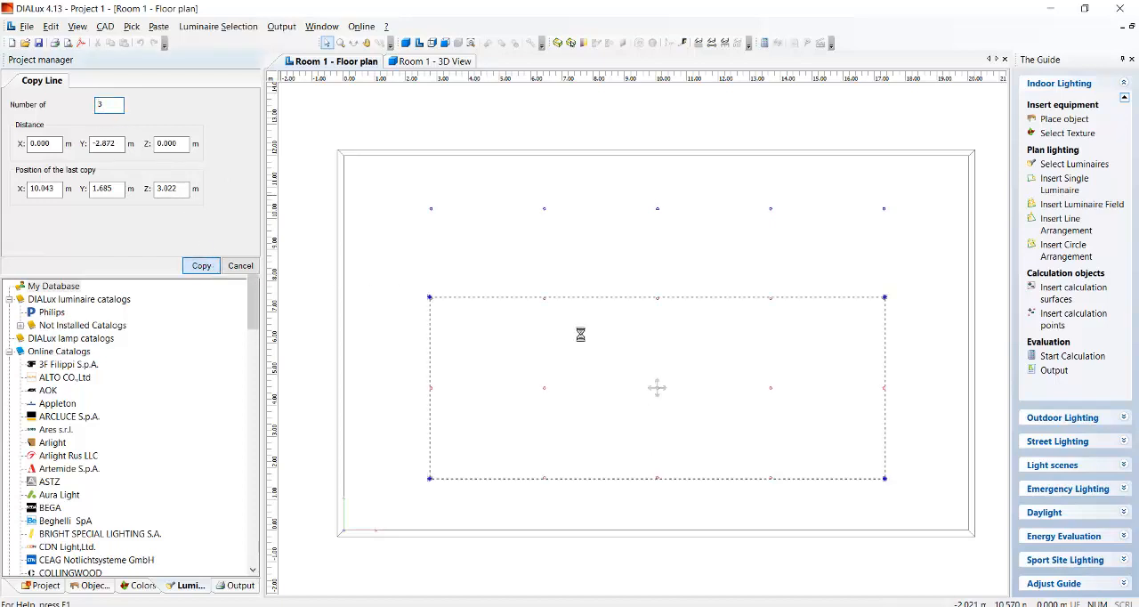
{"action": "left_click", "coordinate": [587, 259]}
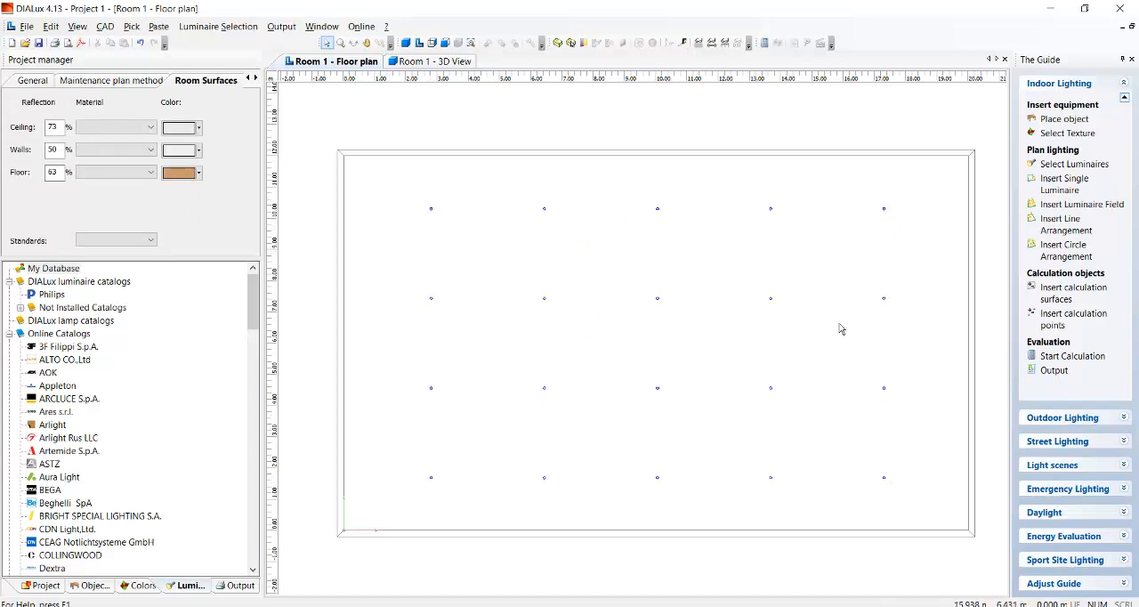
Examine the luminaire grid in the Room 1 3D view, with the 3D light distribution hidden and shown.
{"action": "left_click_drag", "start_coordinate": [390, 183], "coordinate": [943, 524]}
{"action": "left_click", "coordinate": [695, 370]}
{"action": "left_click", "coordinate": [405, 63]}
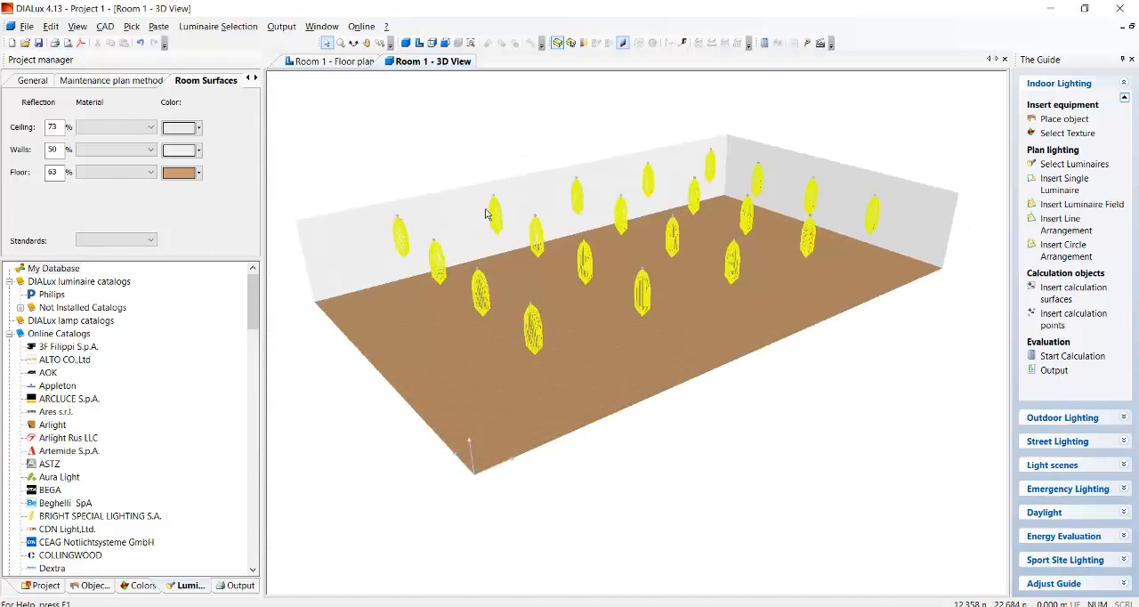
{"action": "scroll", "coordinate": [379, 223], "scroll_direction": "up", "scroll_amount": 2}
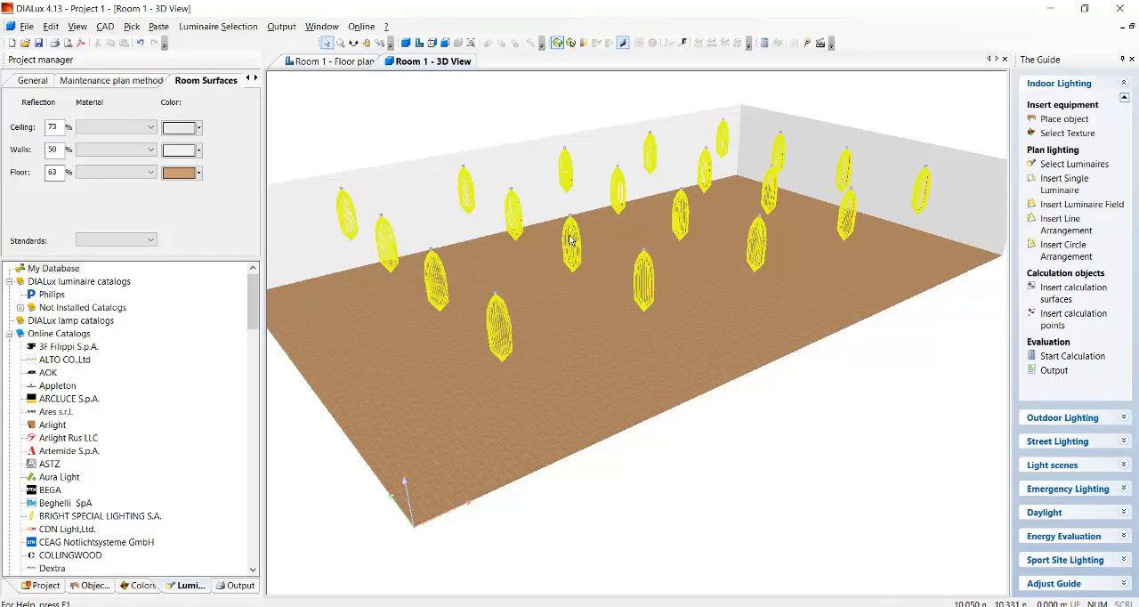
{"action": "left_click", "coordinate": [557, 44]}
{"action": "left_click", "coordinate": [557, 43]}
{"action": "left_click", "coordinate": [558, 44]}
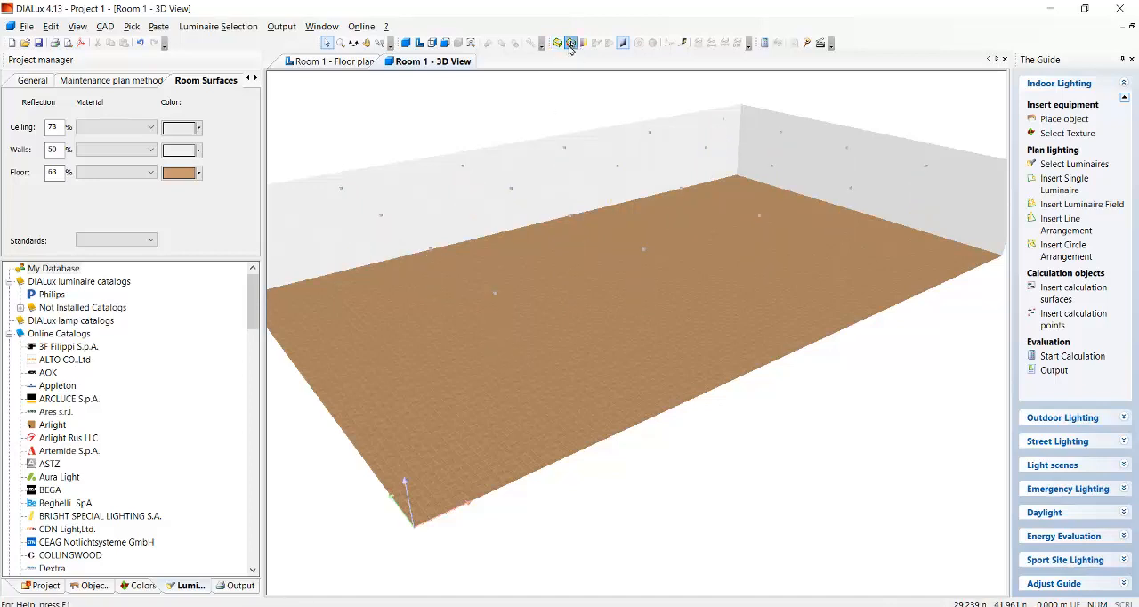
{"action": "left_click", "coordinate": [558, 47]}
{"action": "scroll", "coordinate": [689, 382], "scroll_direction": "down", "scroll_amount": 2}
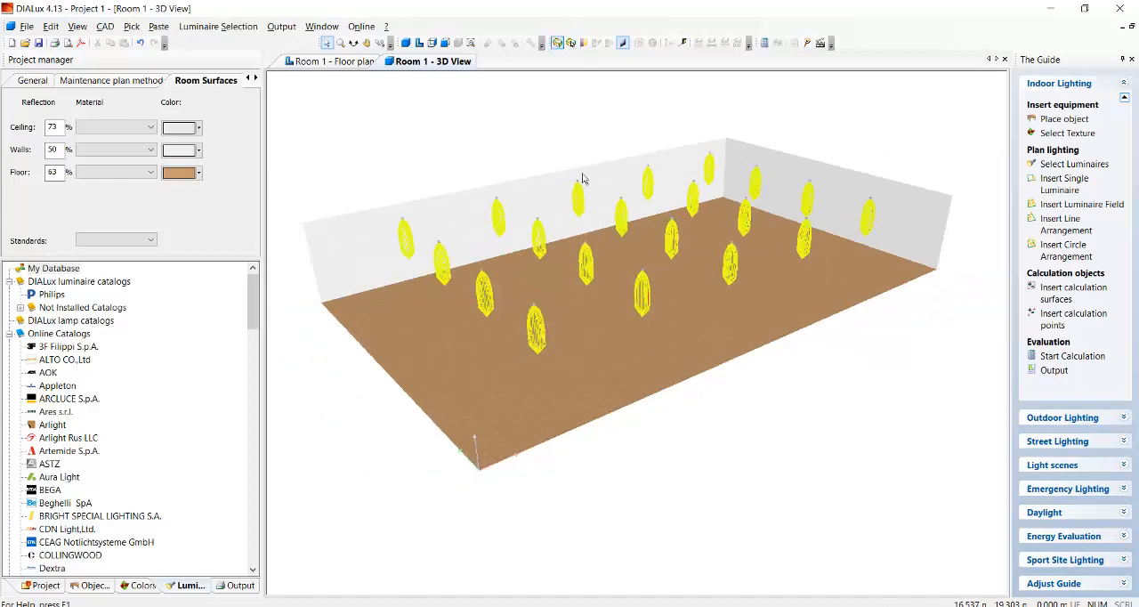
{"action": "scroll", "coordinate": [578, 174], "scroll_direction": "up", "scroll_amount": 1}
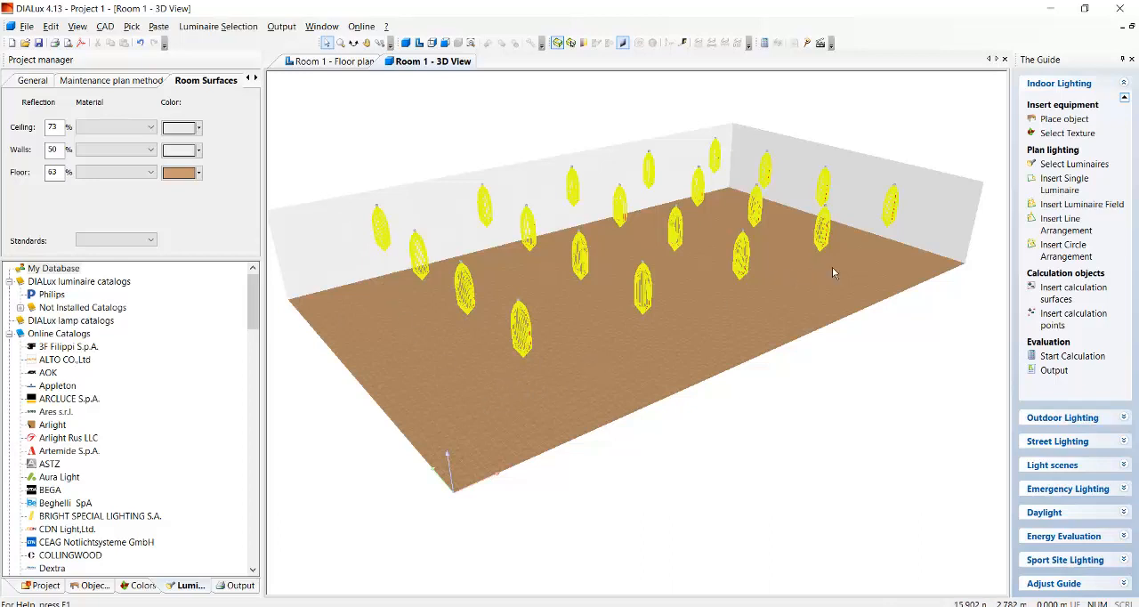
Run the lighting calculation for the full luminaire grid and inspect the rendered room in 3D.
{"action": "left_click", "coordinate": [1074, 356]}
{"action": "key", "text": "Return"}
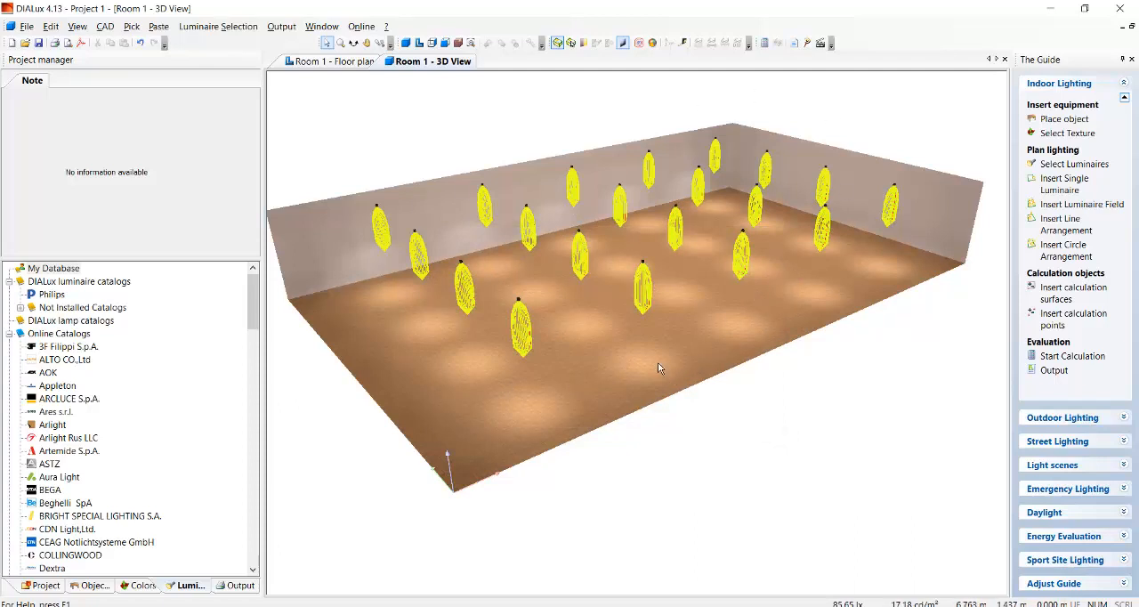
{"action": "left_click", "coordinate": [353, 43]}
{"action": "mouse_move", "coordinate": [644, 281]}
{"action": "left_mouse_down"}
{"action": "mouse_move", "coordinate": [426, 236]}
{"action": "mouse_move", "coordinate": [671, 283]}
{"action": "mouse_move", "coordinate": [488, 322]}
{"action": "mouse_move", "coordinate": [643, 359]}
{"action": "mouse_move", "coordinate": [472, 394]}
{"action": "mouse_move", "coordinate": [683, 389]}
{"action": "mouse_move", "coordinate": [646, 378]}
{"action": "mouse_move", "coordinate": [659, 371]}
{"action": "mouse_move", "coordinate": [634, 379]}
{"action": "mouse_move", "coordinate": [659, 387]}
{"action": "left_mouse_up"}
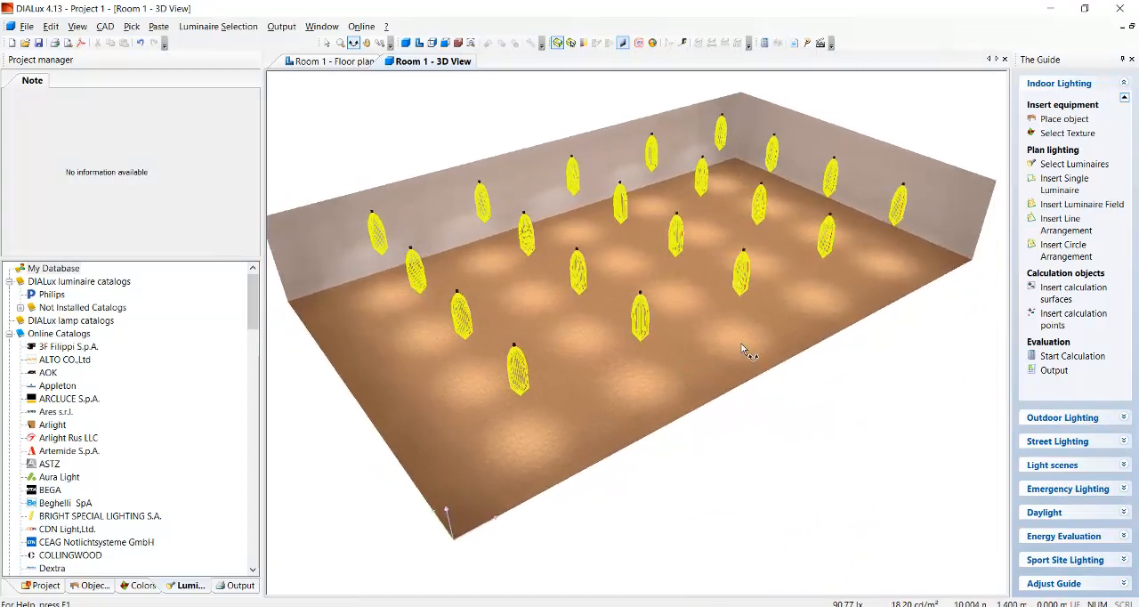
{"action": "left_click", "coordinate": [328, 45]}
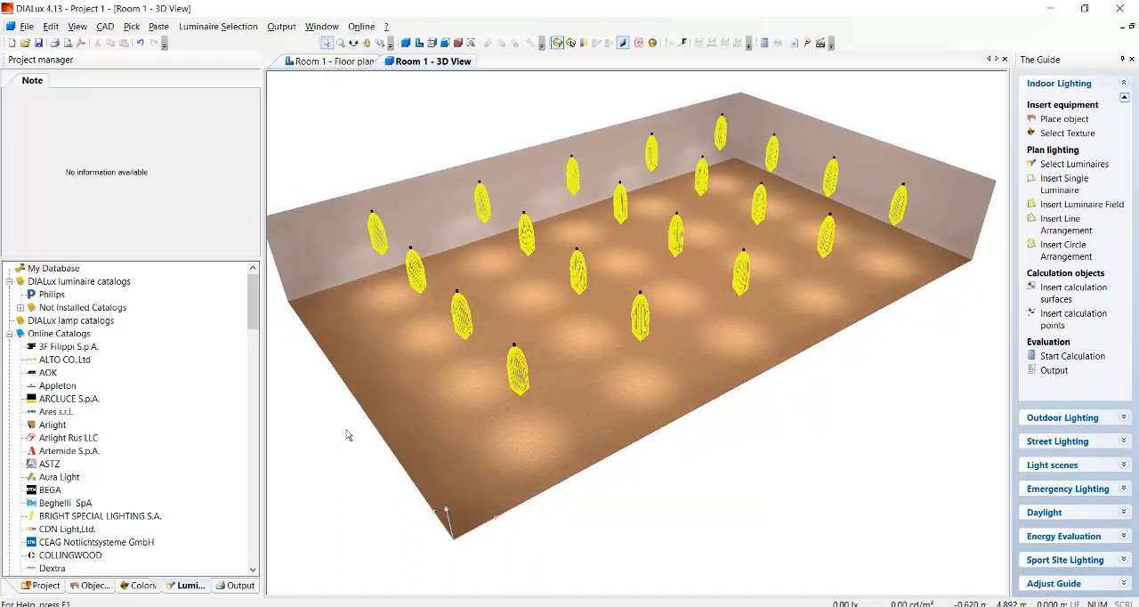
Open the Summary report of Room 1 from the project's output list.
{"action": "left_click", "coordinate": [236, 586]}
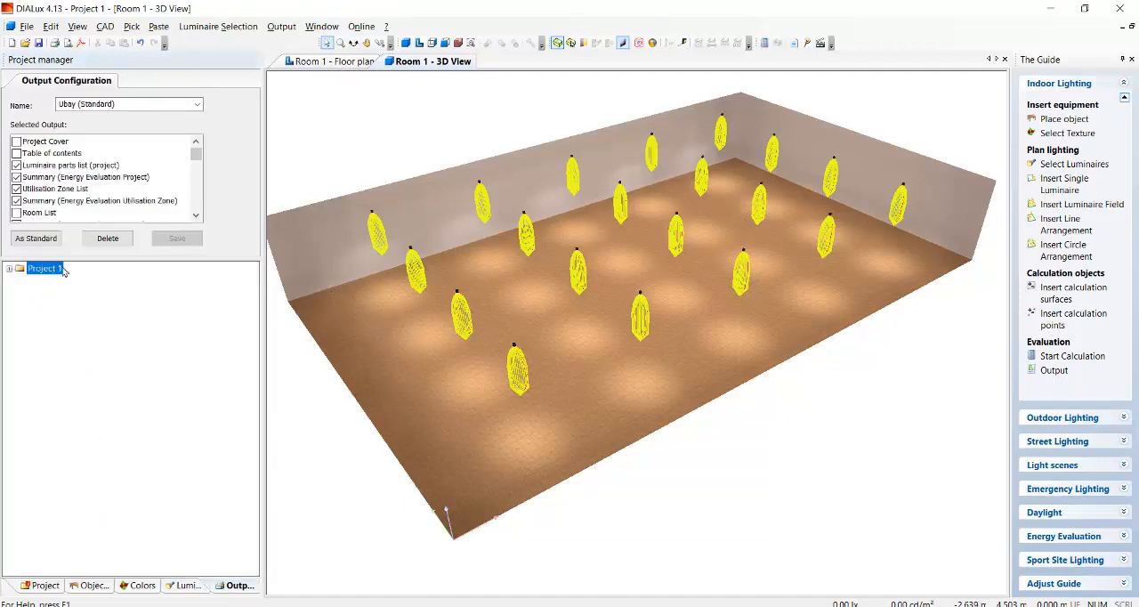
{"action": "left_click", "coordinate": [10, 269]}
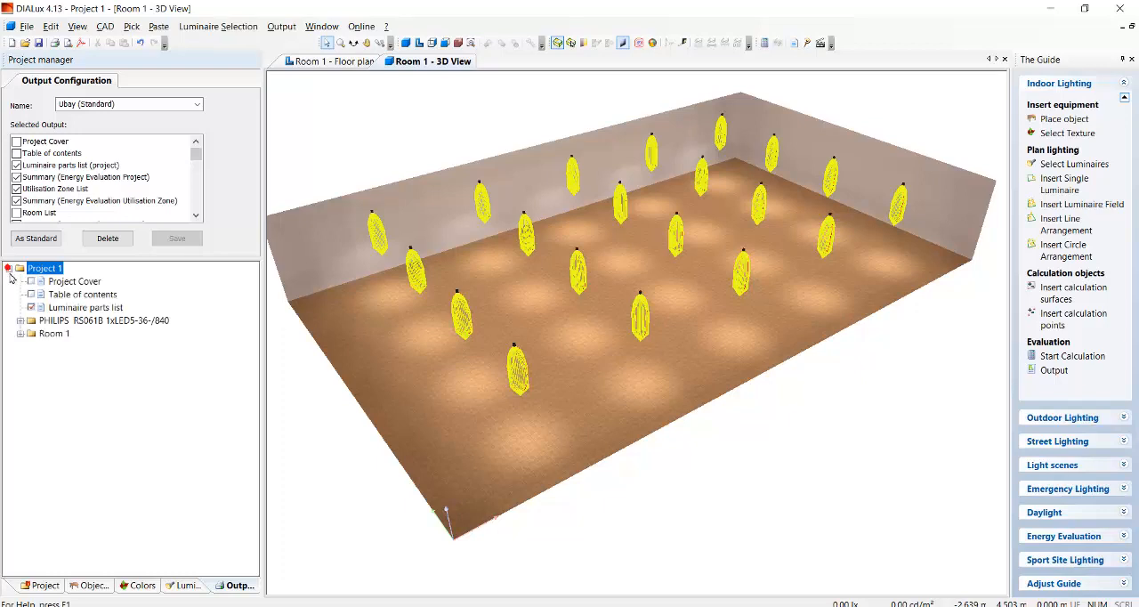
{"action": "left_click", "coordinate": [21, 321]}
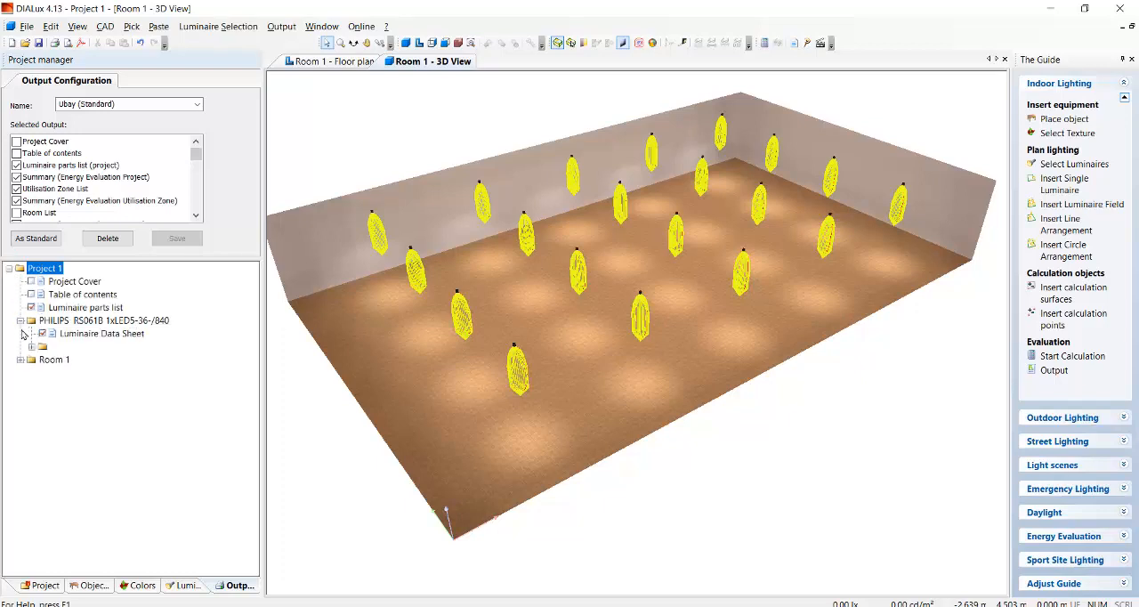
{"action": "left_click", "coordinate": [21, 320]}
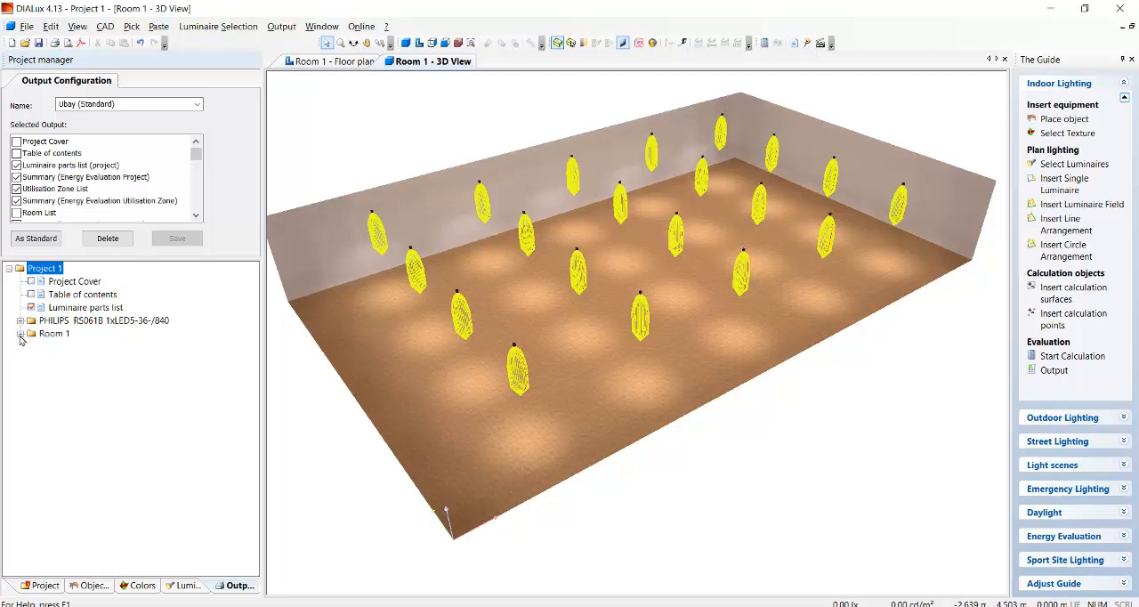
{"action": "left_click", "coordinate": [21, 334]}
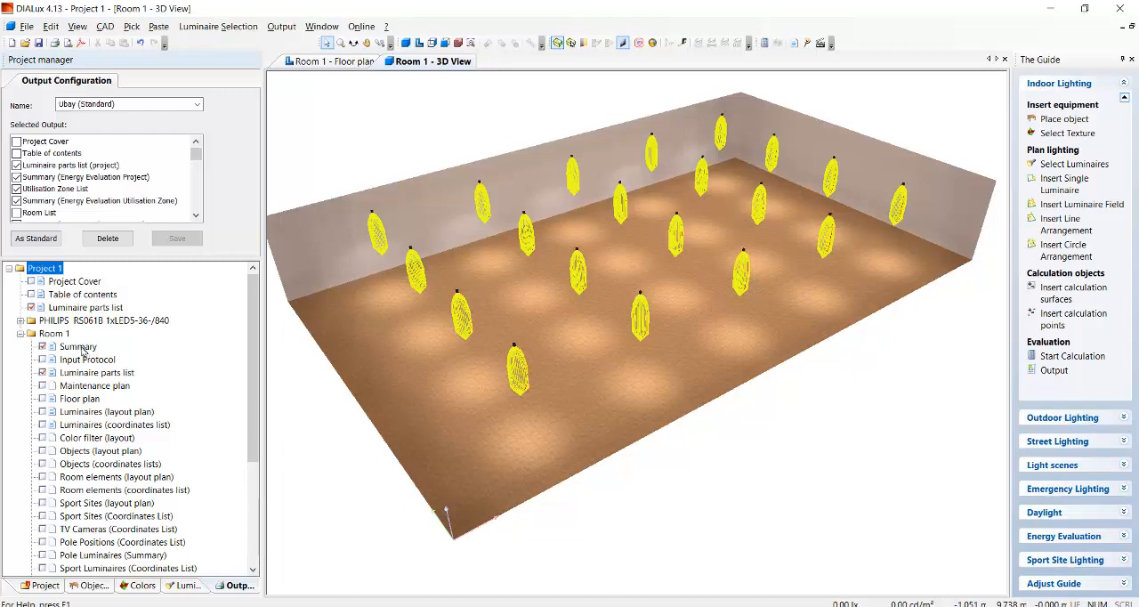
{"action": "double_click", "coordinate": [79, 347]}
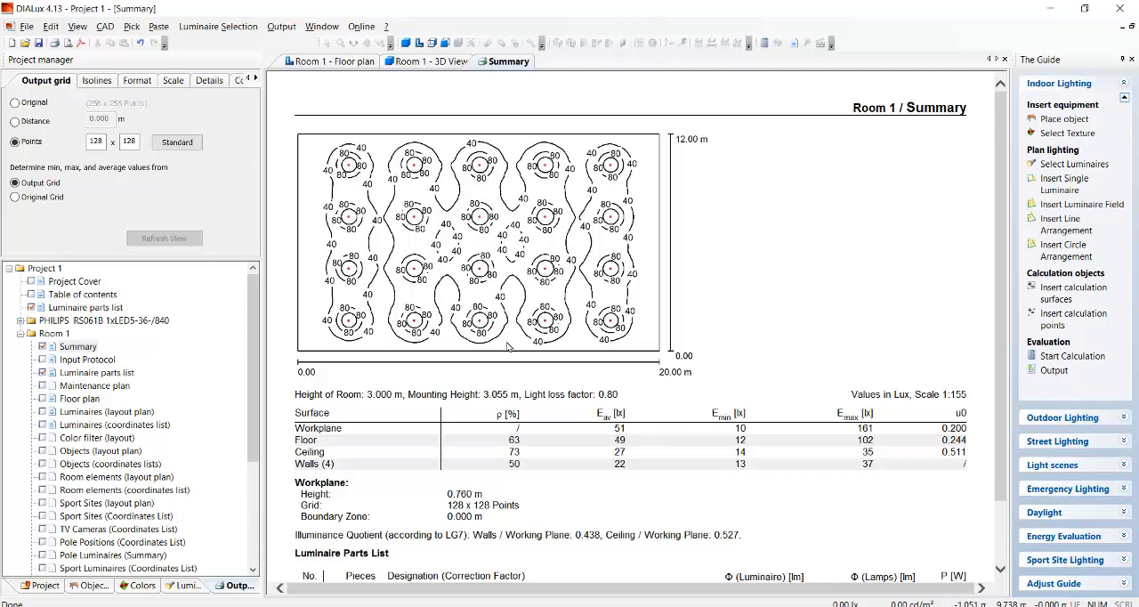
Review the isolines, surface illuminance table, workplane height and luminaire parts list in the Room 1 summary.
{"action": "scroll", "coordinate": [507, 347], "scroll_direction": "down", "scroll_amount": 2}
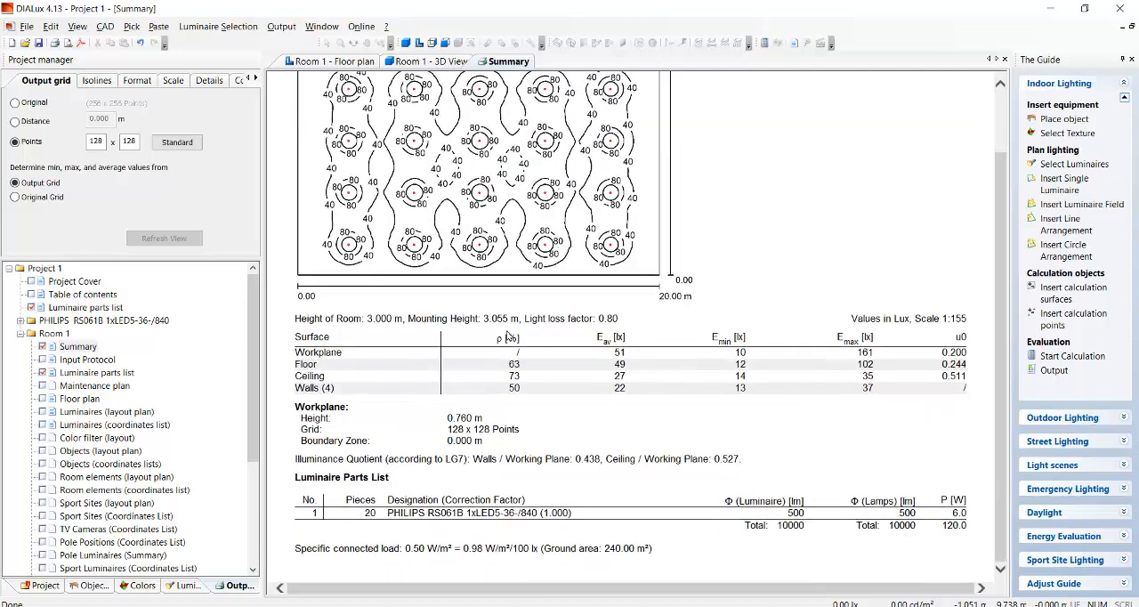
{"action": "left_click_drag", "start_coordinate": [447, 419], "coordinate": [485, 420]}
{"action": "left_click", "coordinate": [488, 419]}
{"action": "scroll", "coordinate": [490, 410], "scroll_direction": "up", "scroll_amount": 2}
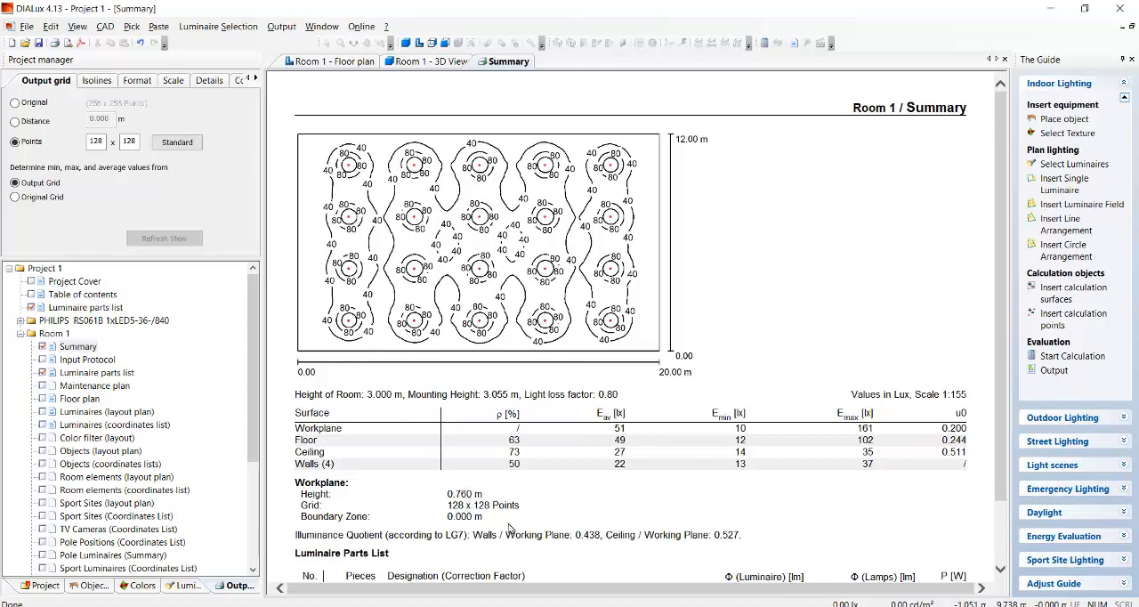
{"action": "scroll", "coordinate": [469, 260], "scroll_direction": "down", "scroll_amount": 2}
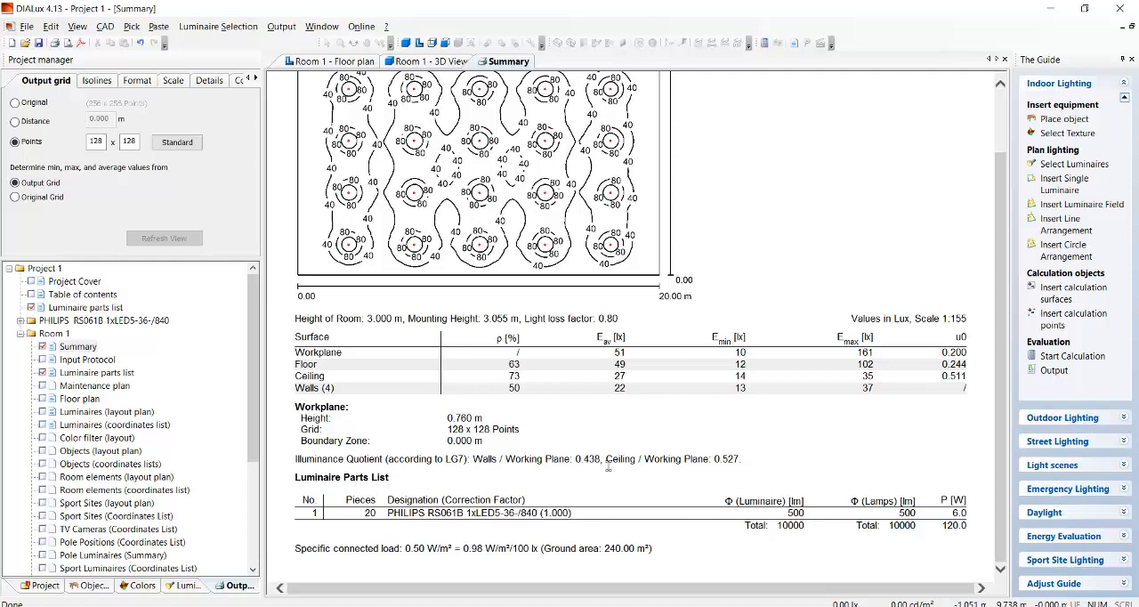
{"action": "scroll", "coordinate": [572, 443], "scroll_direction": "up", "scroll_amount": 2}
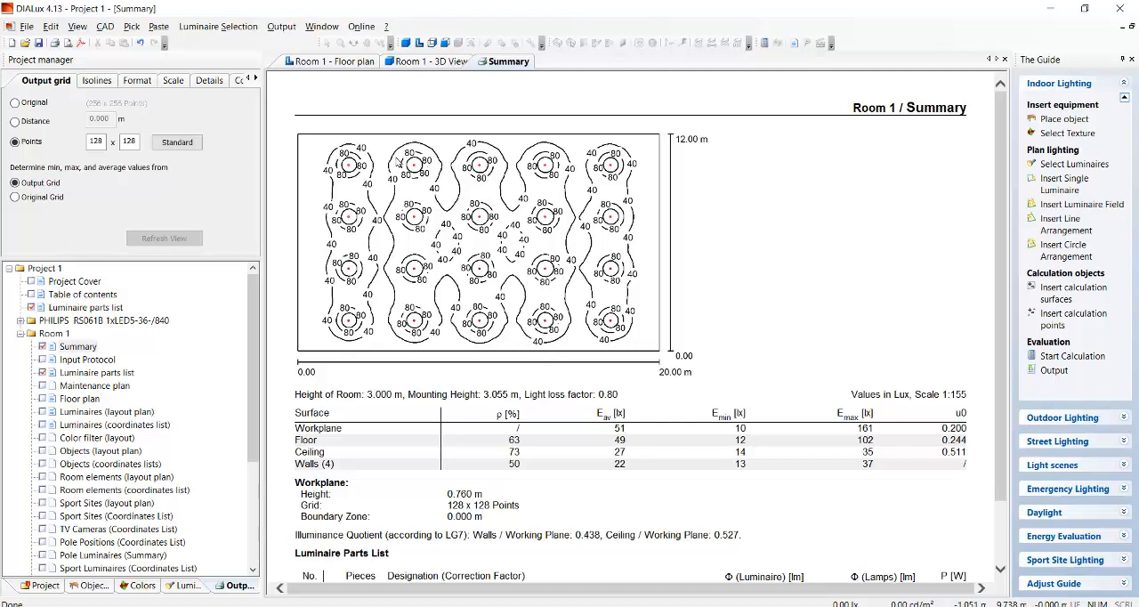
Move the whole luminaire grid in the floor plan about 1.7 m toward the left wall, discarding the calculation results.
{"action": "left_click", "coordinate": [432, 61]}
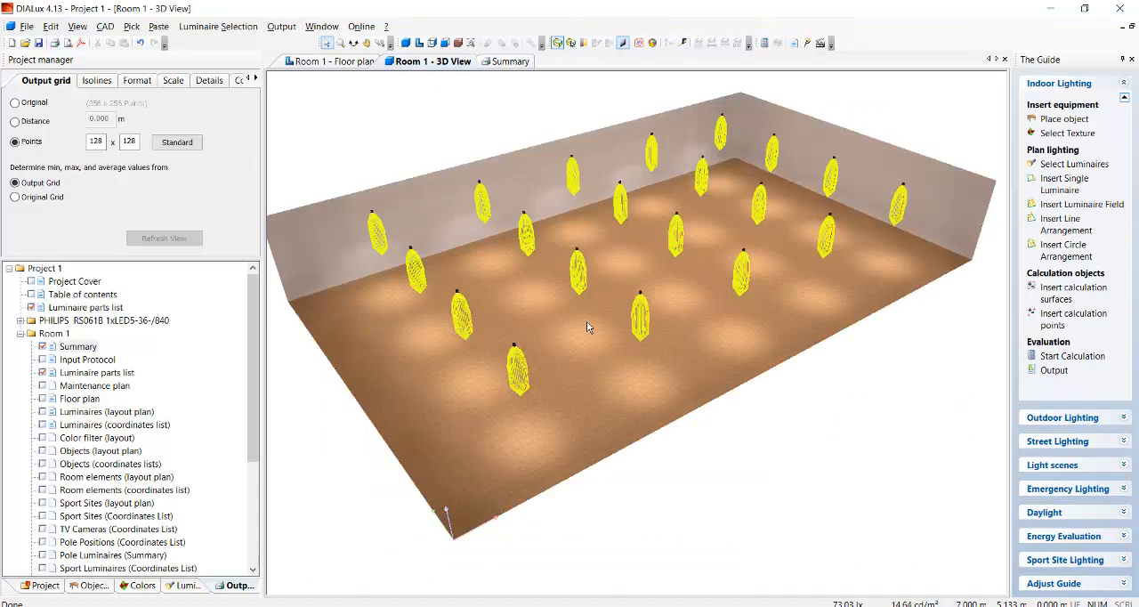
{"action": "left_click", "coordinate": [327, 62]}
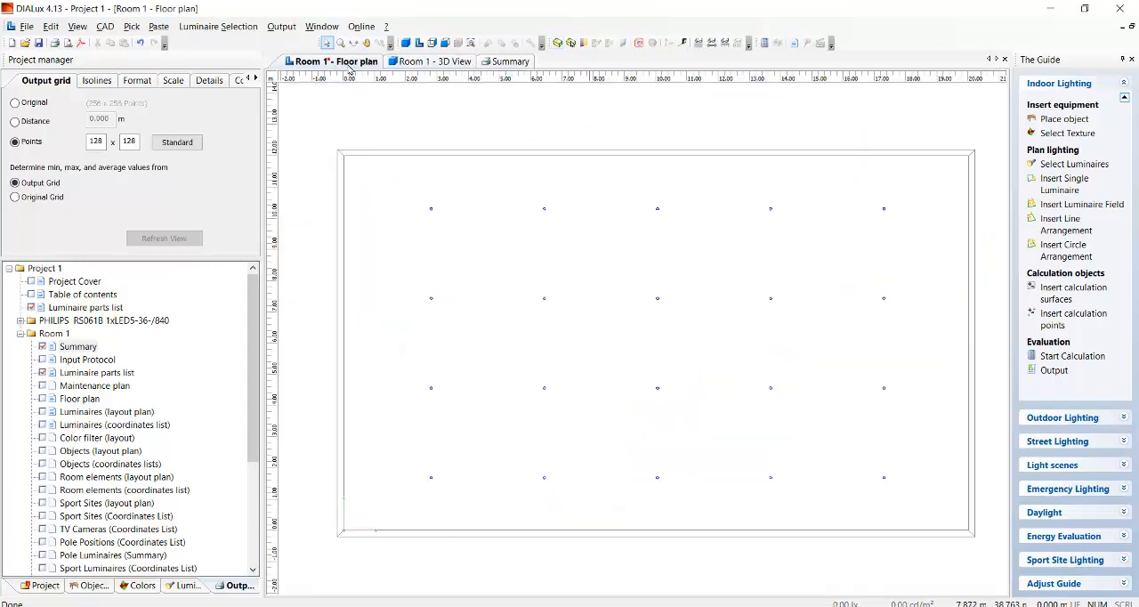
{"action": "left_click_drag", "start_coordinate": [405, 186], "coordinate": [940, 513]}
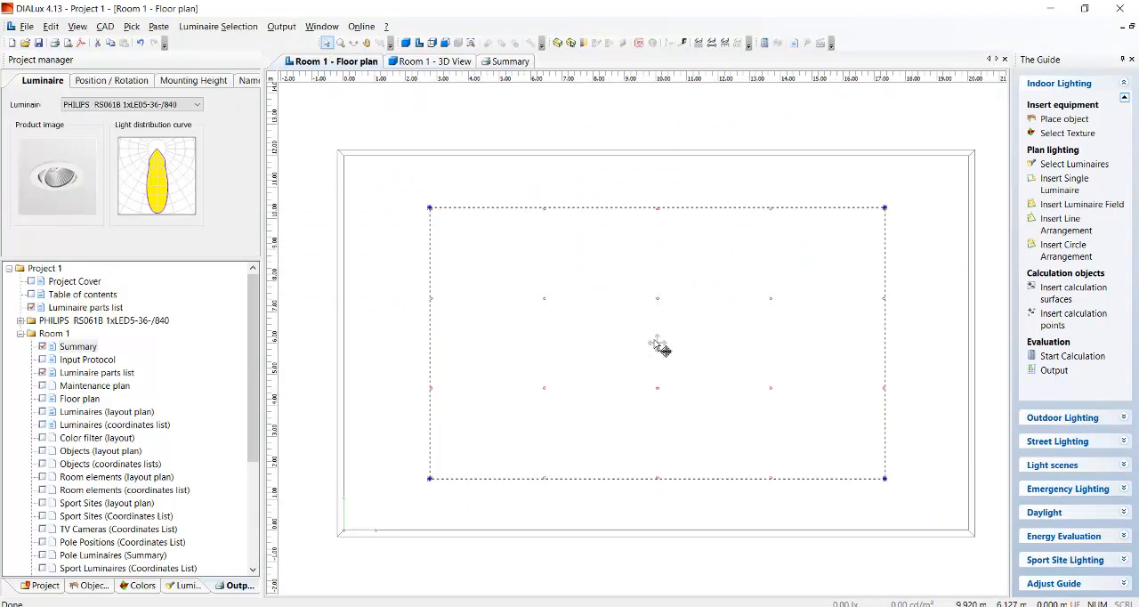
{"action": "left_click_drag", "start_coordinate": [657, 342], "coordinate": [614, 351]}
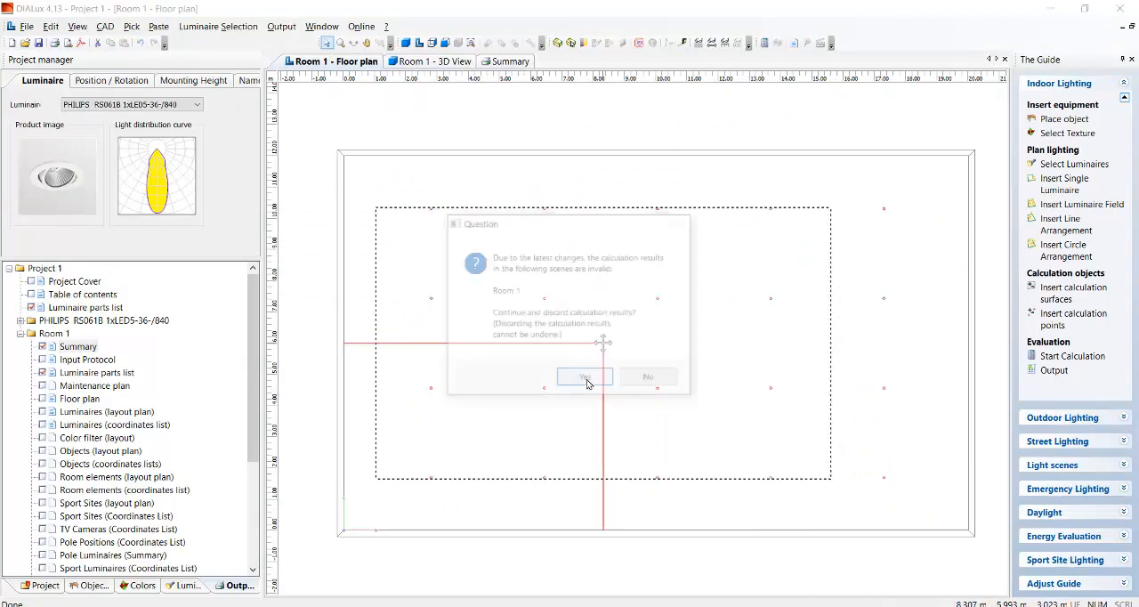
{"action": "left_click", "coordinate": [588, 378]}
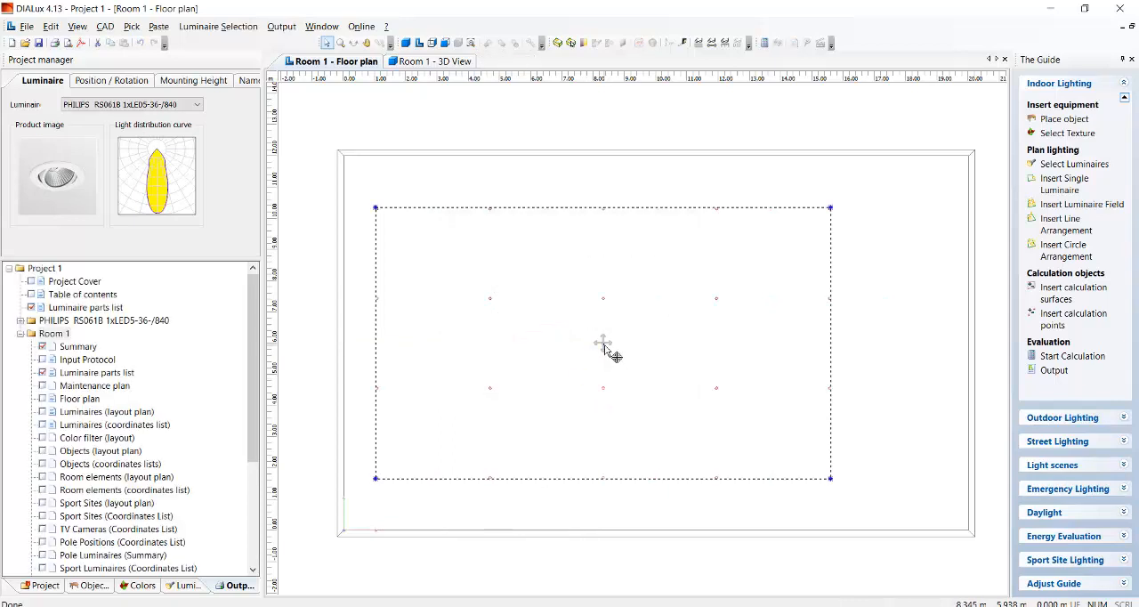
Copy the selected luminaires along a line, making 1 copy about 2 m away in the X direction.
{"action": "right_click", "coordinate": [607, 347]}
{"action": "left_click", "coordinate": [668, 420]}
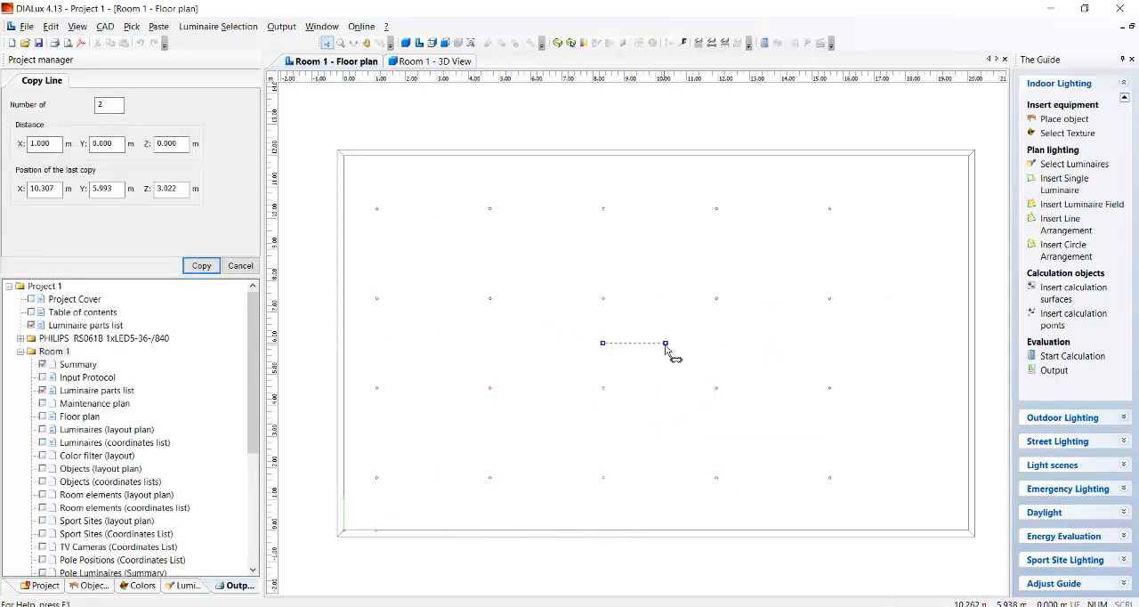
{"action": "double_click", "coordinate": [109, 104]}
{"action": "type", "text": "1"}
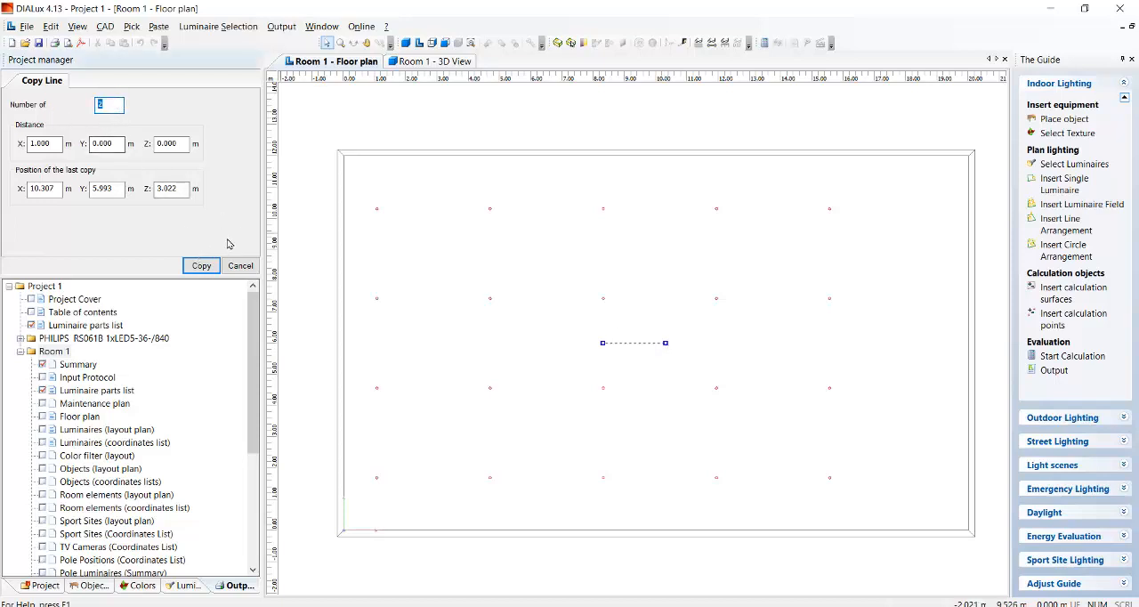
{"action": "left_click", "coordinate": [201, 265]}
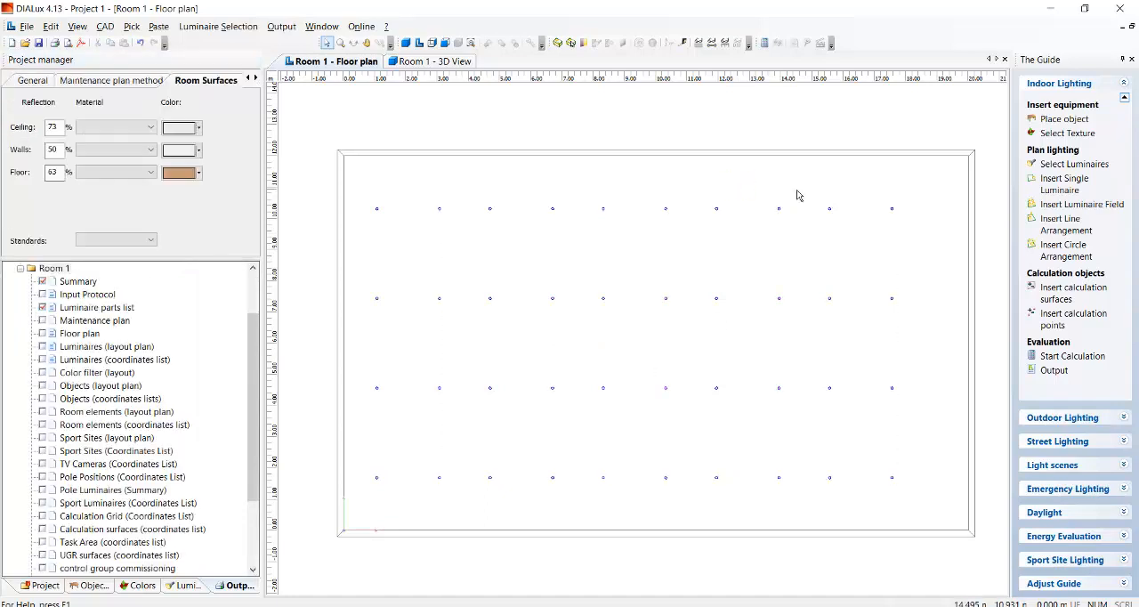
Select all luminaires in the floor plan and move them about 0.5 m toward the right wall.
{"action": "left_click_drag", "start_coordinate": [358, 184], "coordinate": [924, 509]}
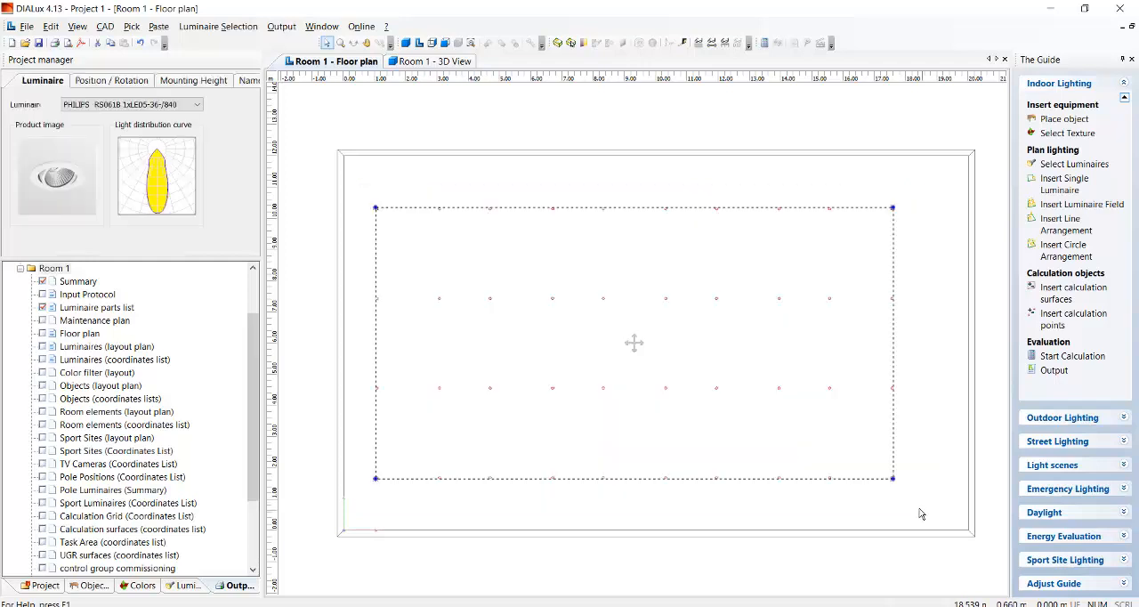
{"action": "left_click_drag", "start_coordinate": [635, 343], "coordinate": [652, 343]}
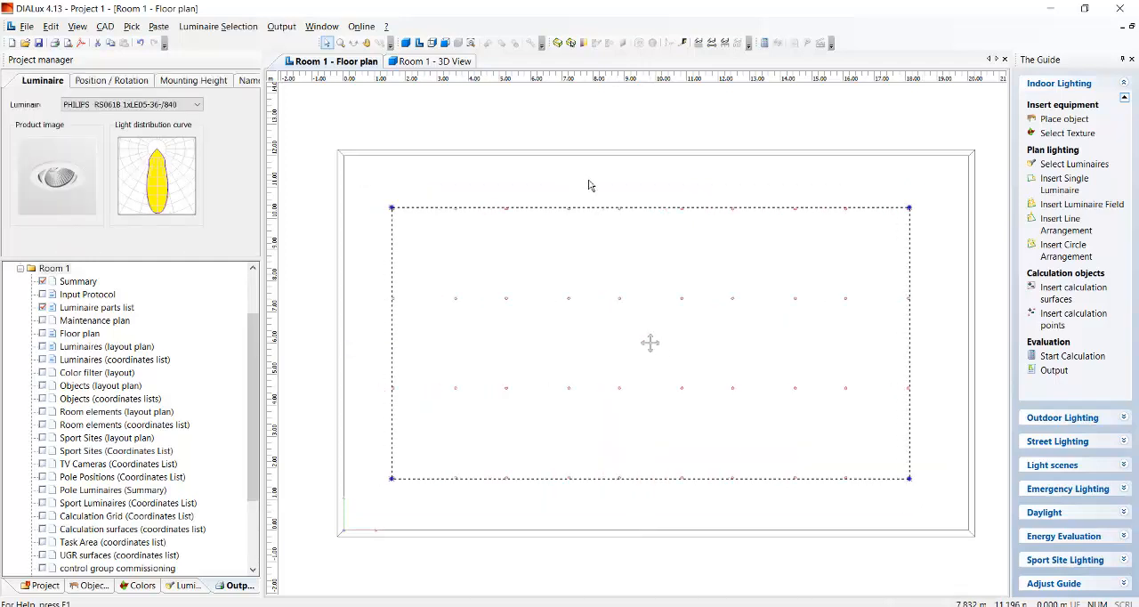
{"action": "left_click", "coordinate": [589, 177]}
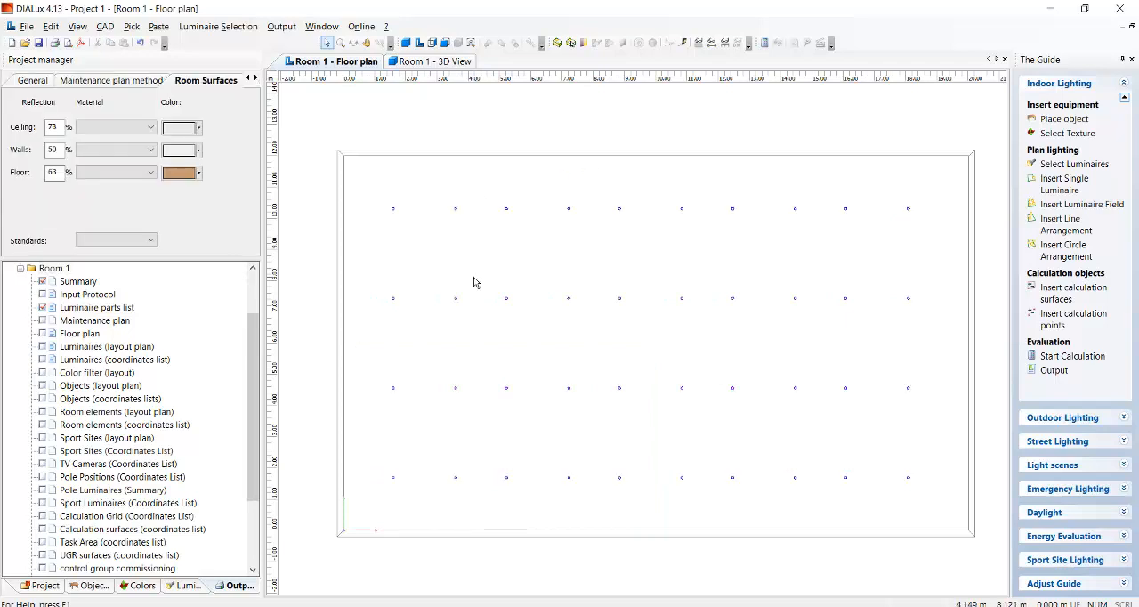
Run the lighting calculation for the ten-column luminaire grid and open the Summary report of Room 1.
{"action": "left_click", "coordinate": [405, 61]}
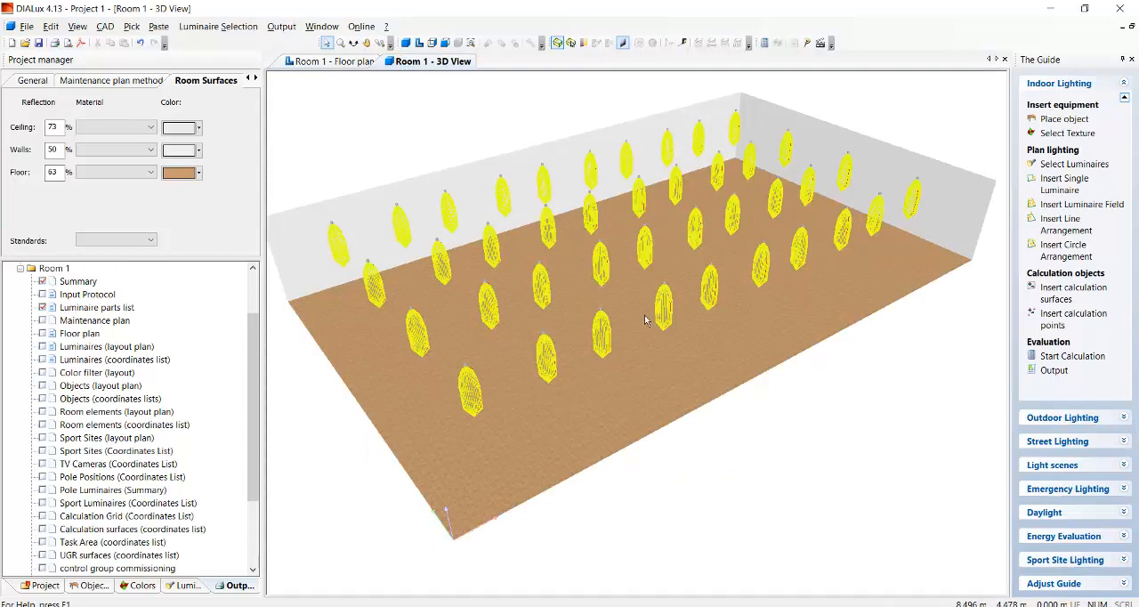
{"action": "left_click", "coordinate": [1066, 357]}
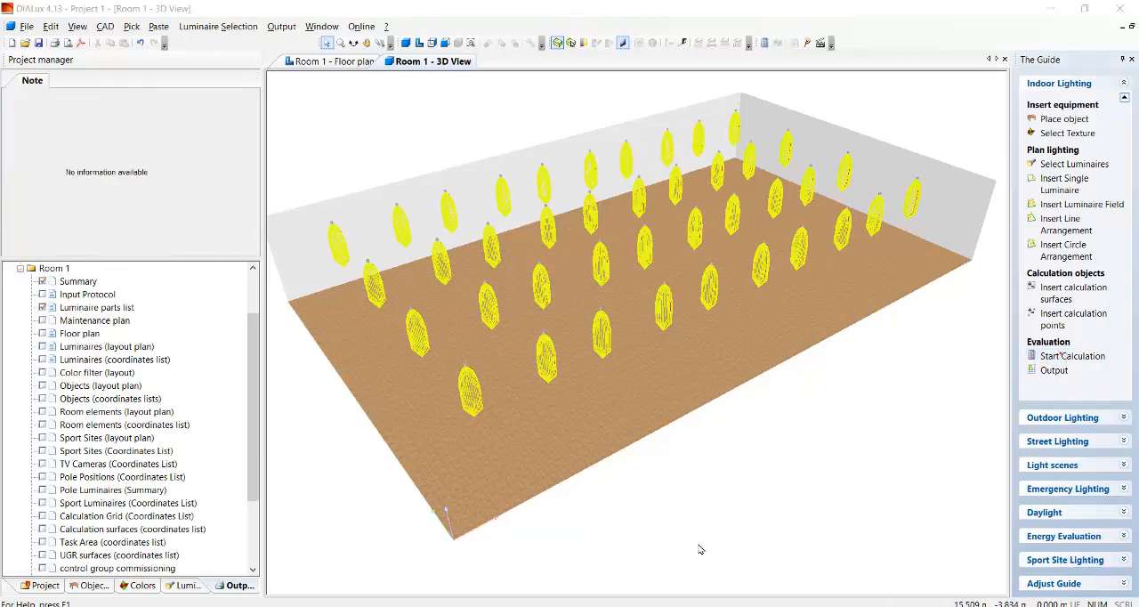
{"action": "left_click", "coordinate": [695, 543]}
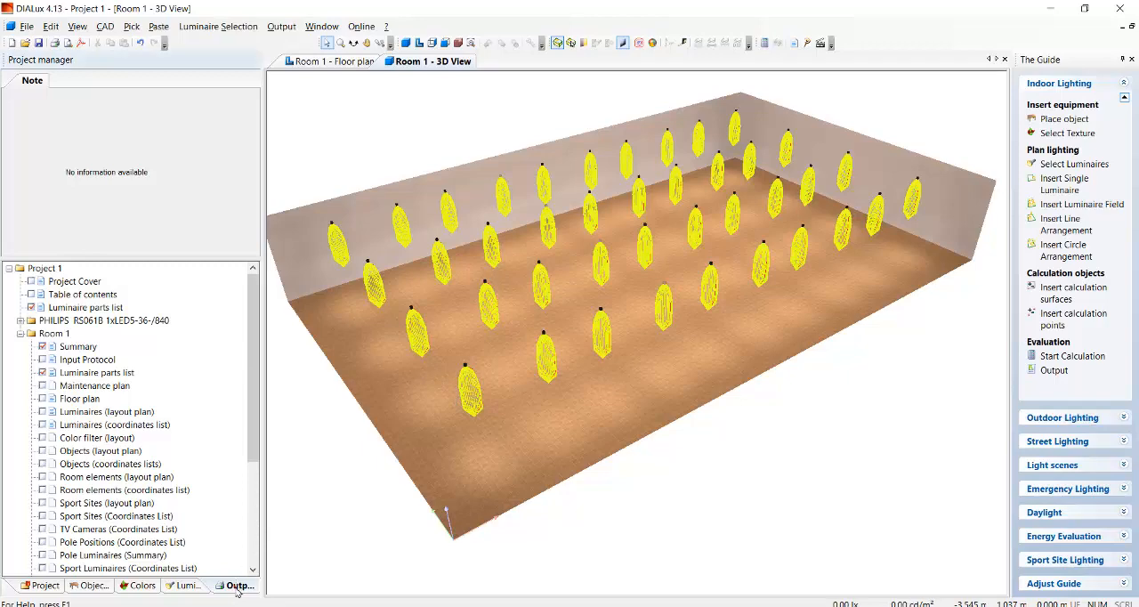
{"action": "left_click", "coordinate": [85, 348]}
{"action": "double_click", "coordinate": [89, 353]}
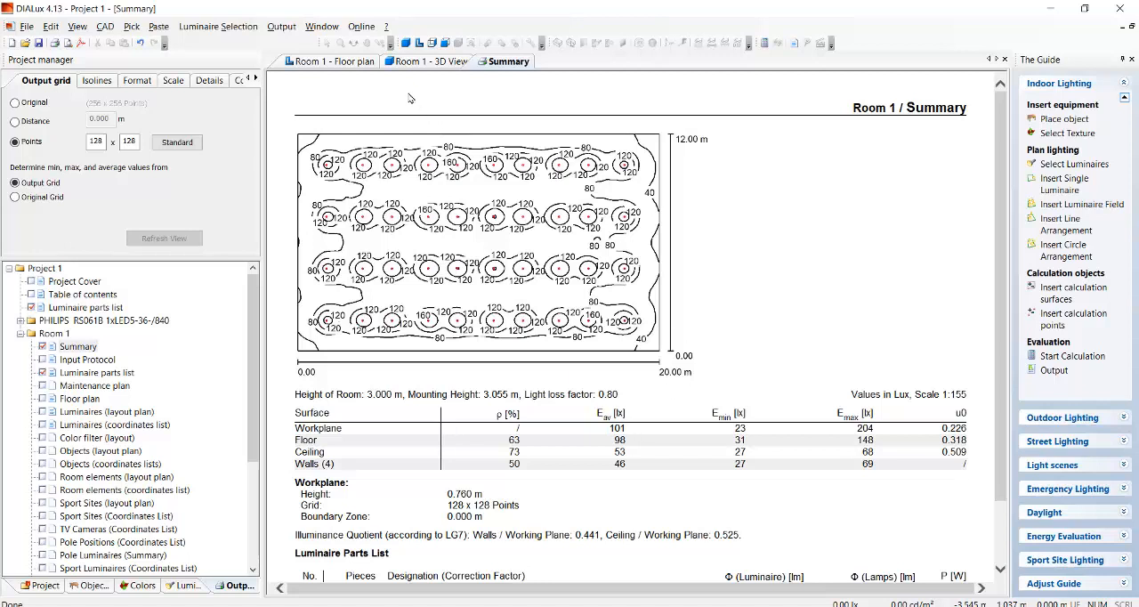
Move all luminaires in the floor plan about 0.9 m toward the lower wall, discarding the calculation results.
{"action": "left_click", "coordinate": [335, 62]}
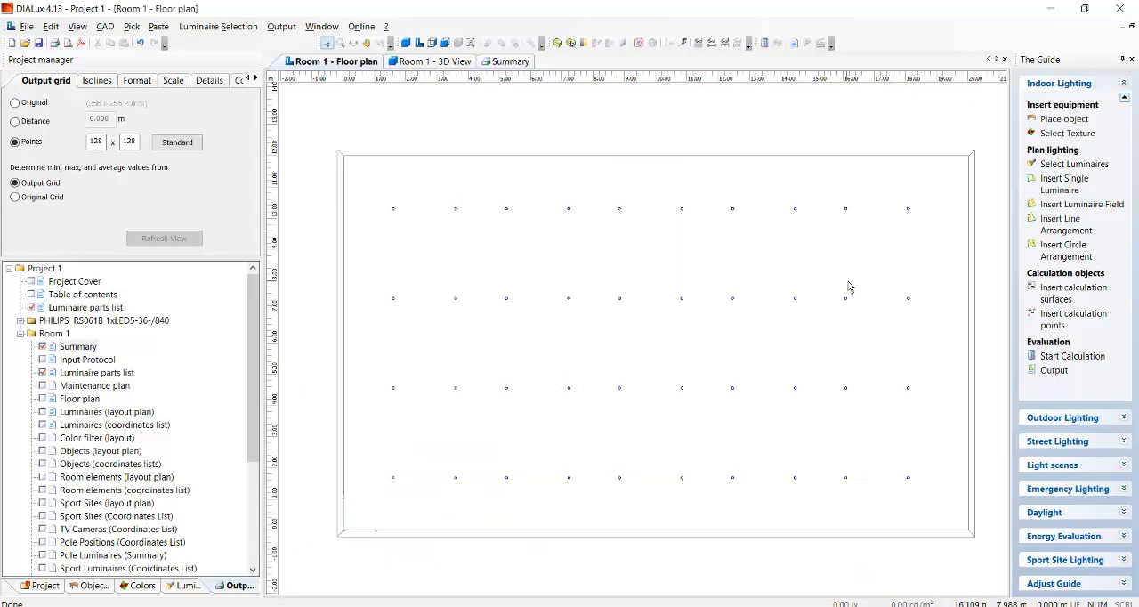
{"action": "left_click_drag", "start_coordinate": [372, 191], "coordinate": [941, 521]}
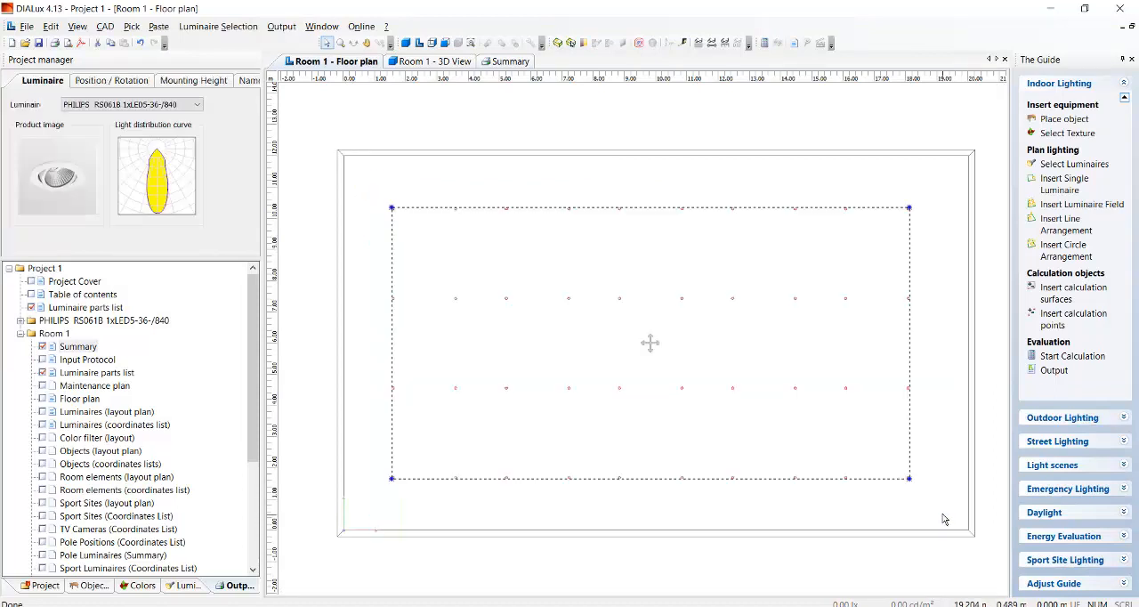
{"action": "left_click_drag", "start_coordinate": [650, 350], "coordinate": [651, 373]}
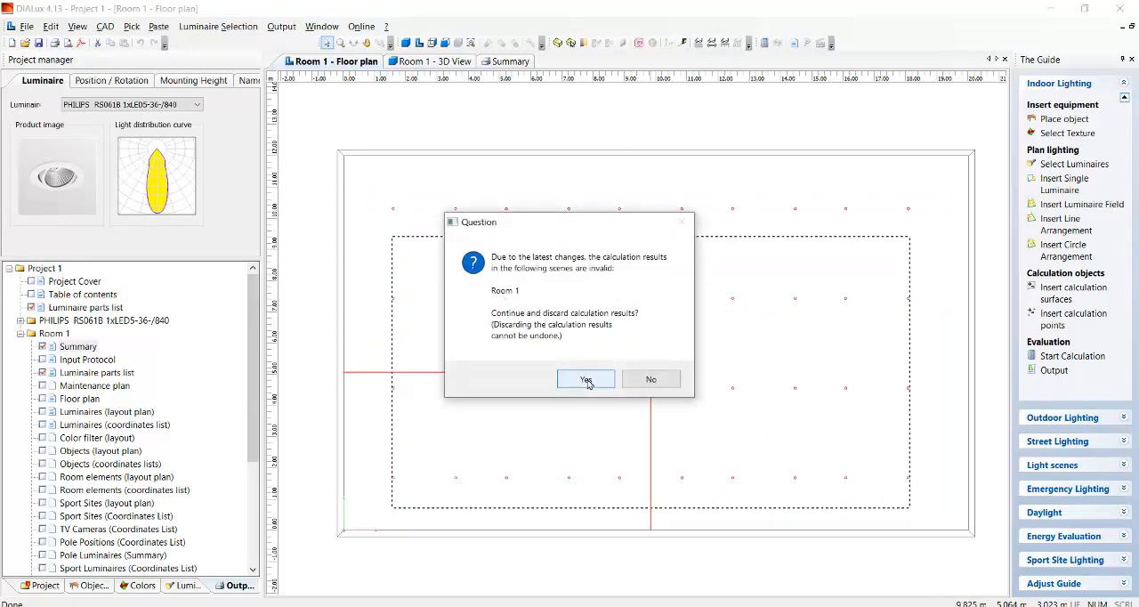
{"action": "left_click", "coordinate": [581, 376]}
Copy the selected luminaires along a line in the Y direction, making 1 copy about 1.2 m above the originals.
{"action": "right_click", "coordinate": [653, 374]}
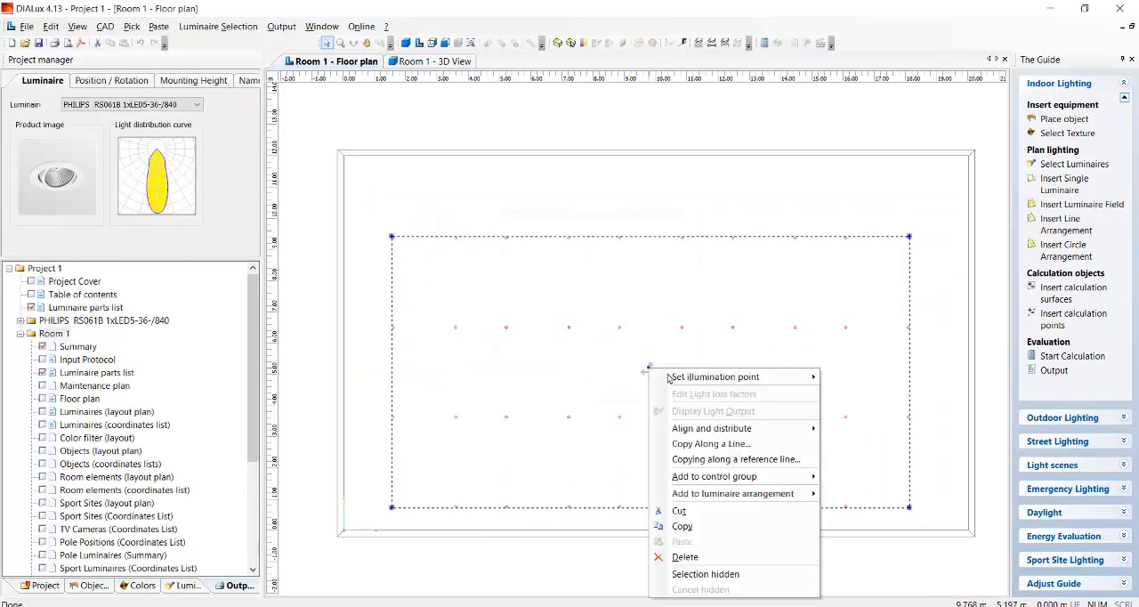
{"action": "left_click", "coordinate": [723, 444]}
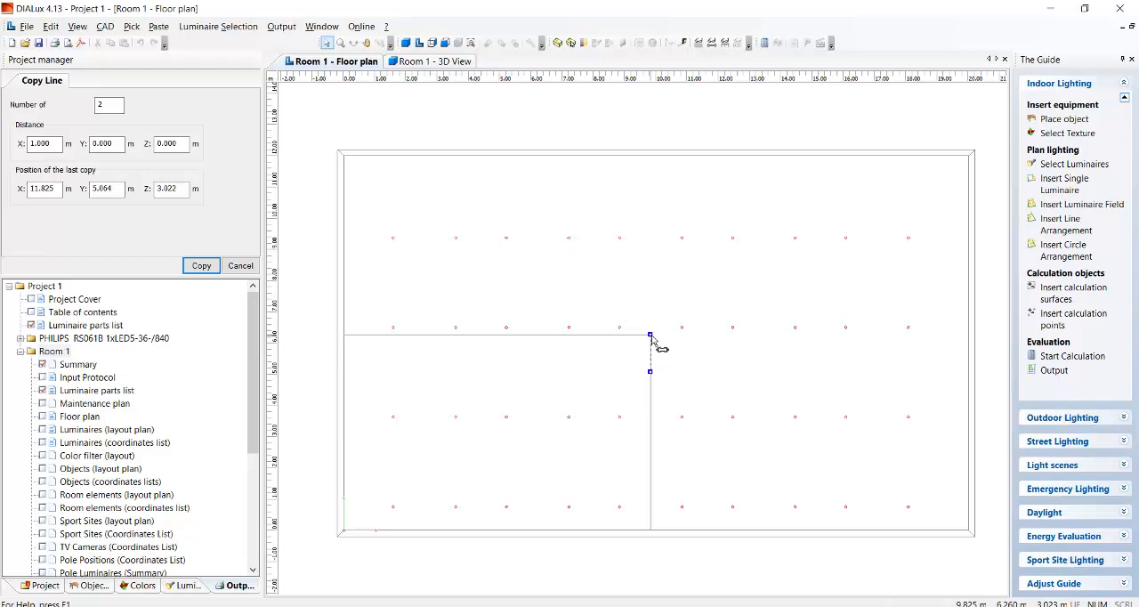
{"action": "left_click", "coordinate": [650, 338]}
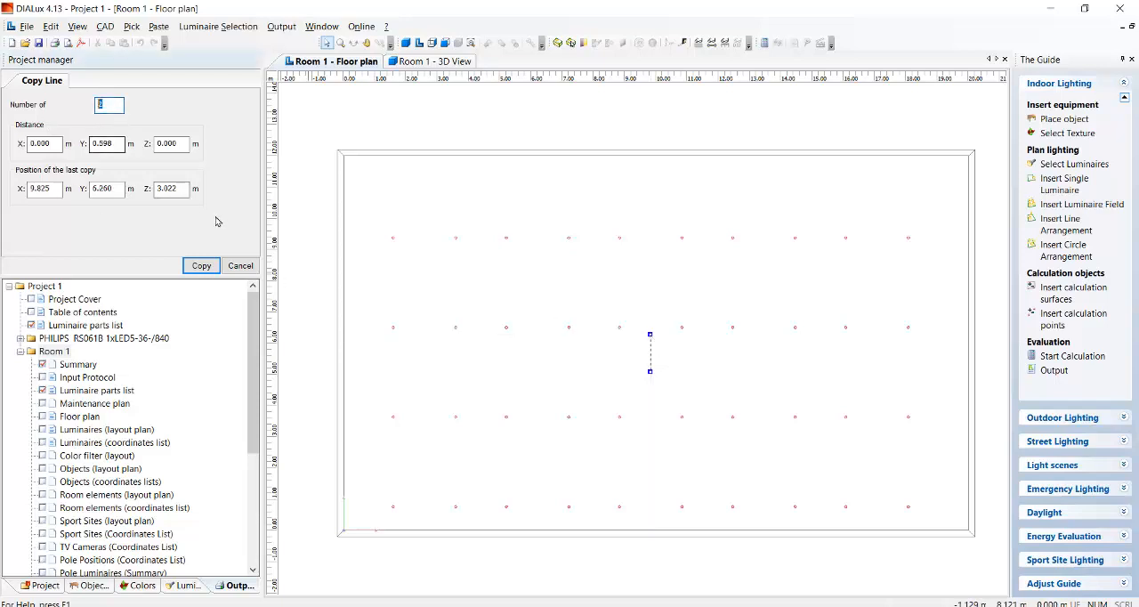
{"action": "type", "text": "1"}
{"action": "left_click", "coordinate": [203, 266]}
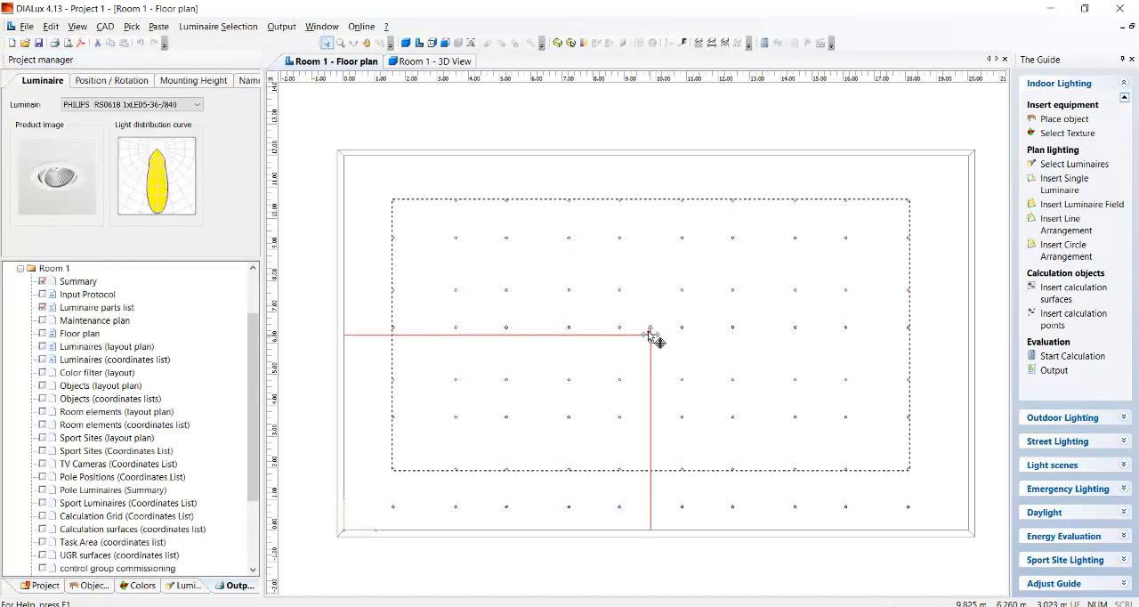
Move the copied luminaire rows about 0.3 m toward the upper wall and check the grid in the 3D view.
{"action": "left_click_drag", "start_coordinate": [651, 331], "coordinate": [651, 323]}
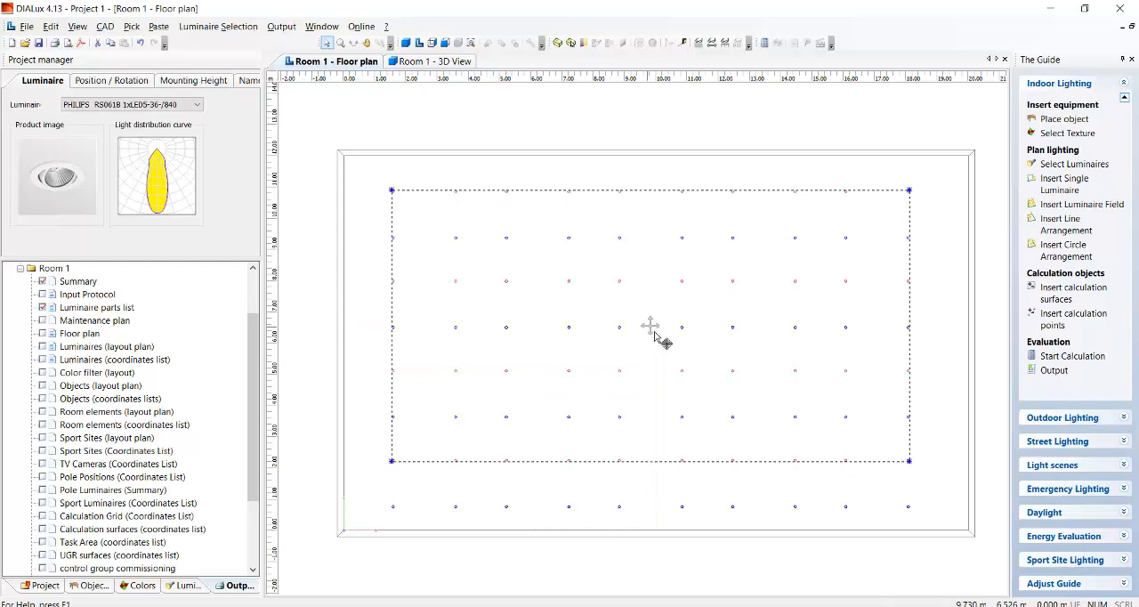
{"action": "left_click", "coordinate": [372, 184]}
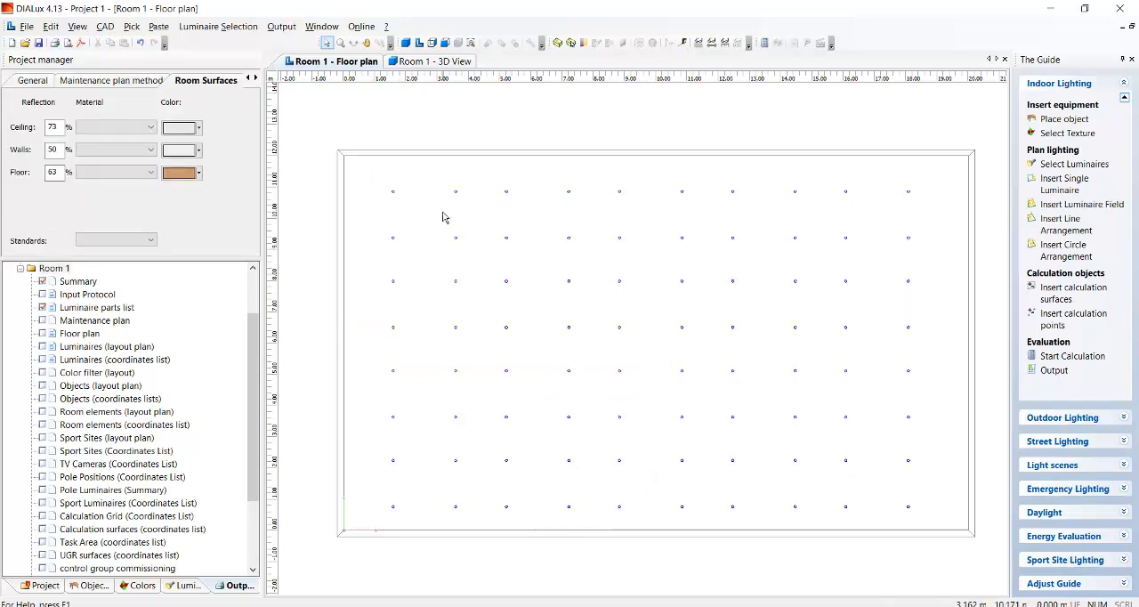
{"action": "left_click", "coordinate": [415, 65]}
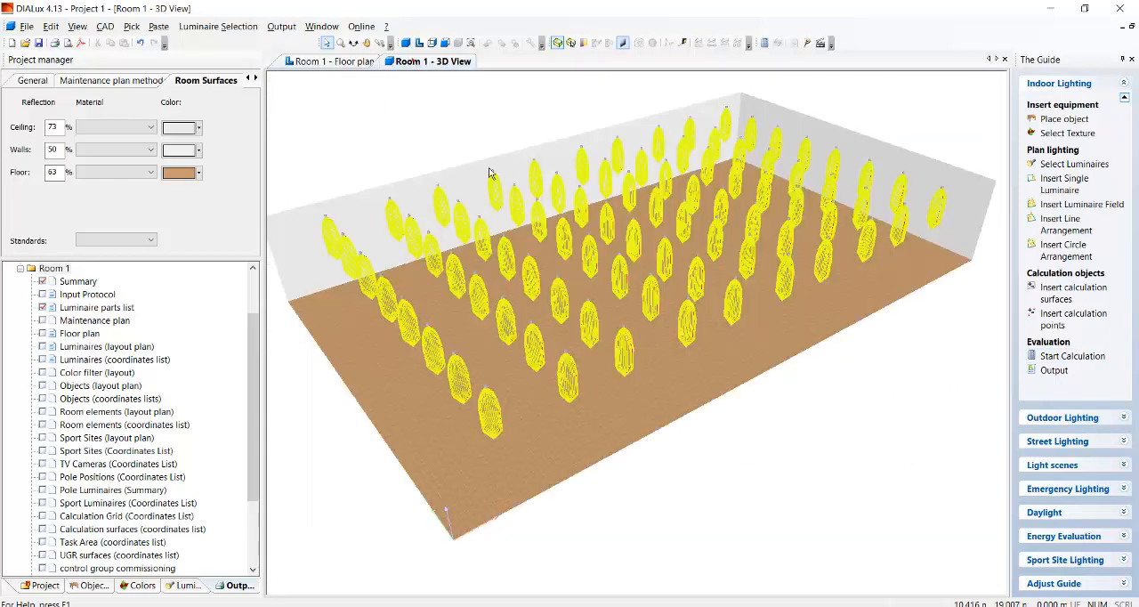
{"action": "left_click", "coordinate": [336, 62]}
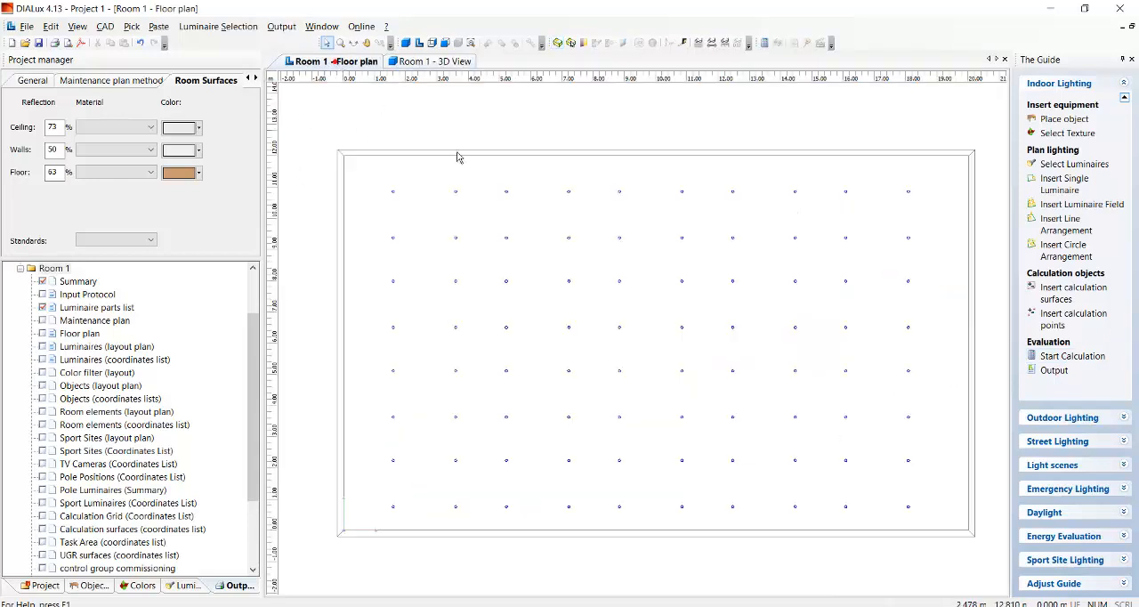
Calculate Room 1 with the eight-row luminaire grid using the standard calculation and open its Summary report.
{"action": "left_click", "coordinate": [1077, 356]}
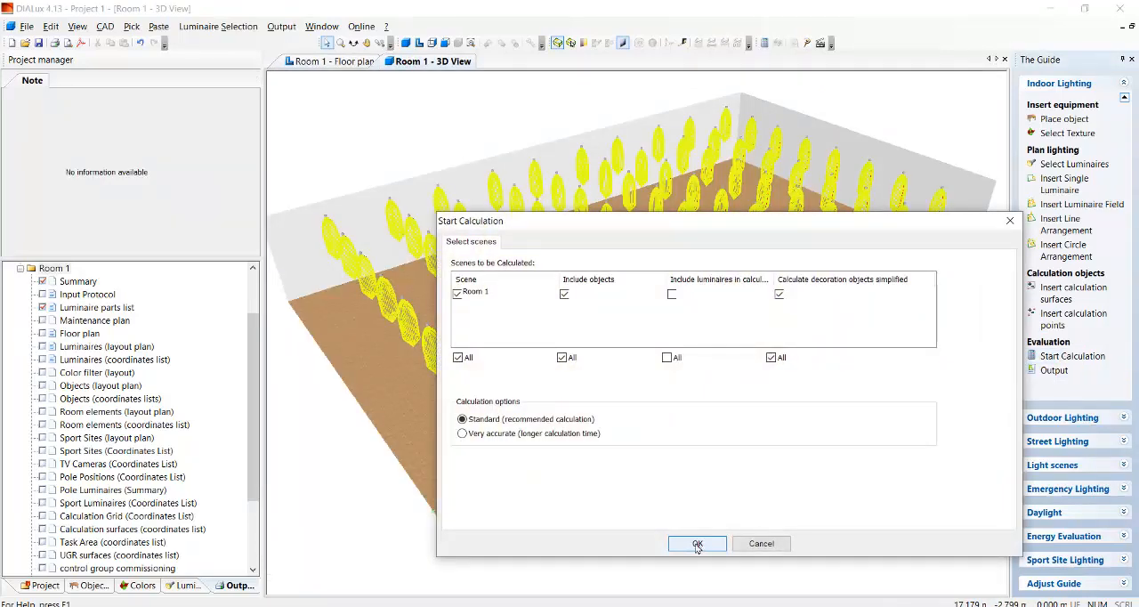
{"action": "left_click", "coordinate": [697, 541]}
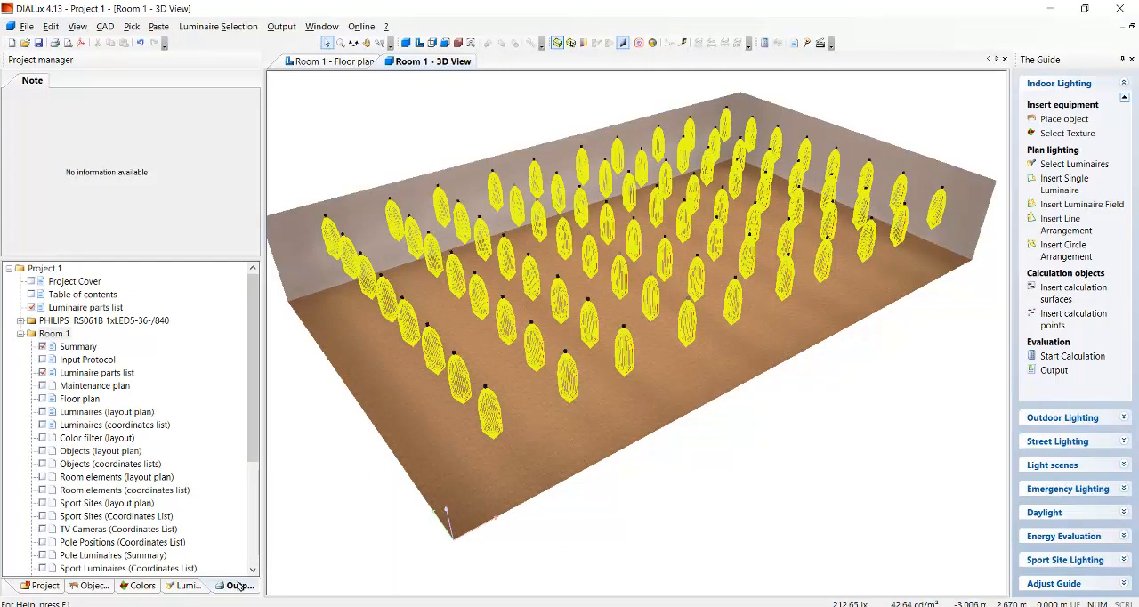
{"action": "double_click", "coordinate": [81, 347]}
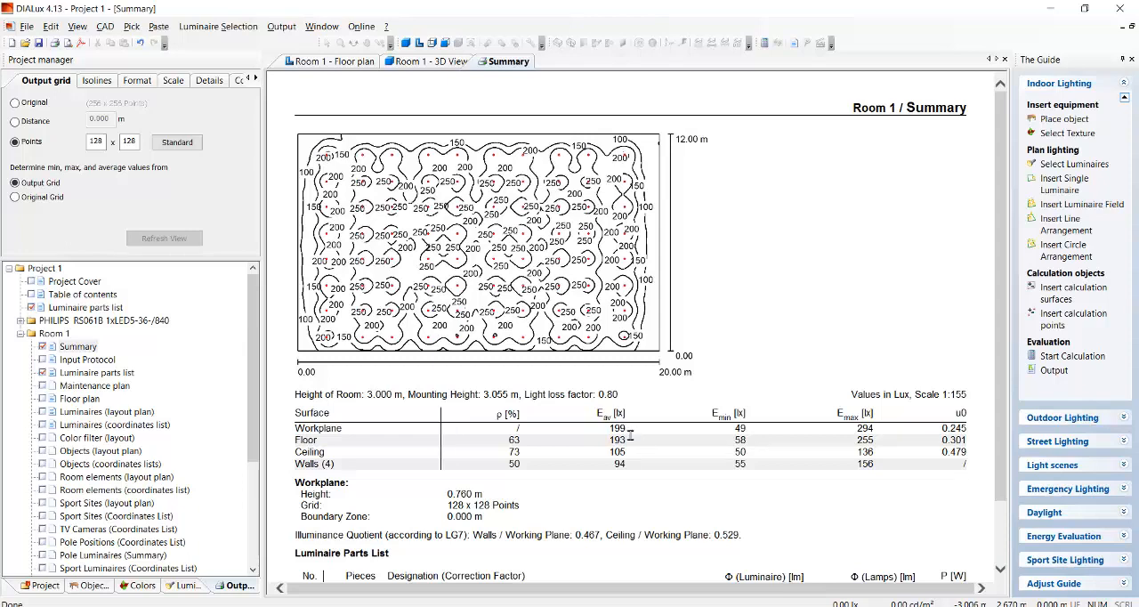
Review the surface illuminance table and luminaire parts list in the Room 1 summary and return to the floor plan.
{"action": "scroll", "coordinate": [630, 434], "scroll_direction": "down", "scroll_amount": 2}
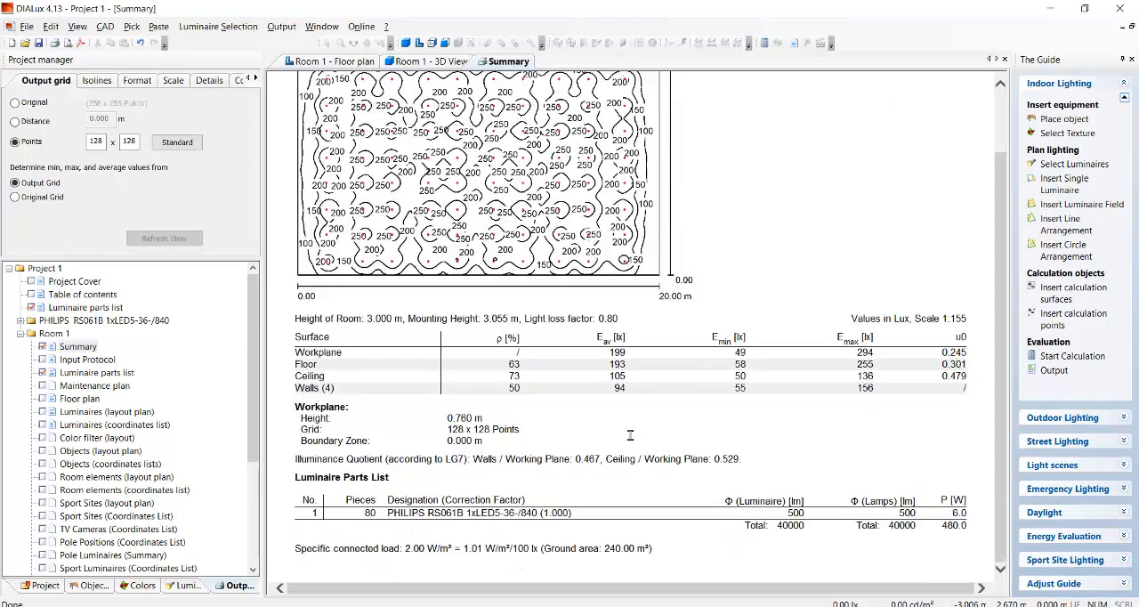
{"action": "scroll", "coordinate": [630, 434], "scroll_direction": "up", "scroll_amount": 2}
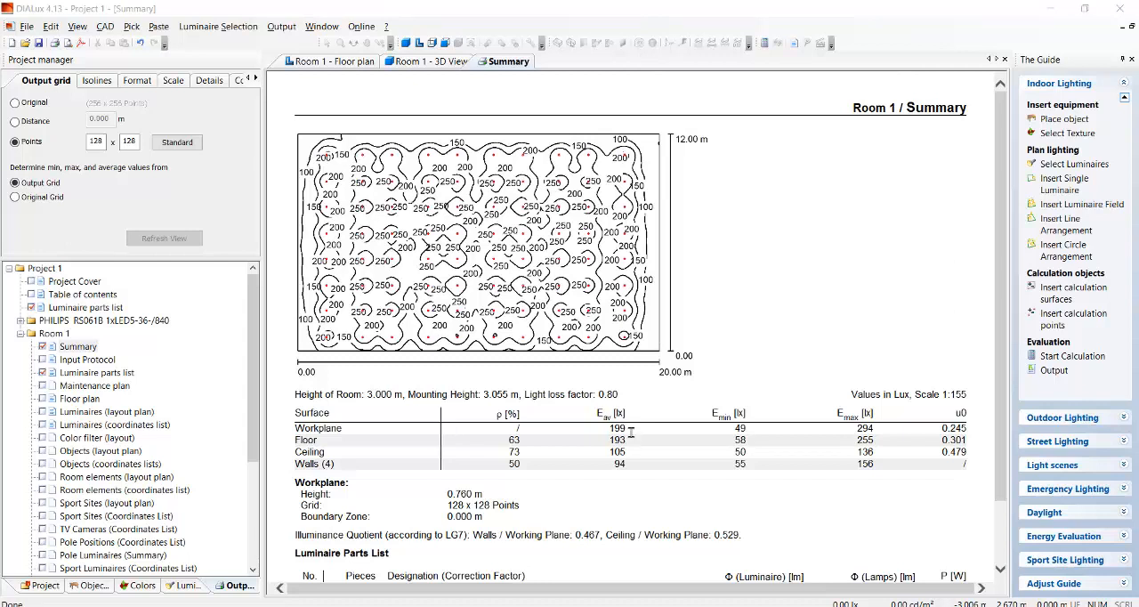
{"action": "left_click", "coordinate": [339, 59]}
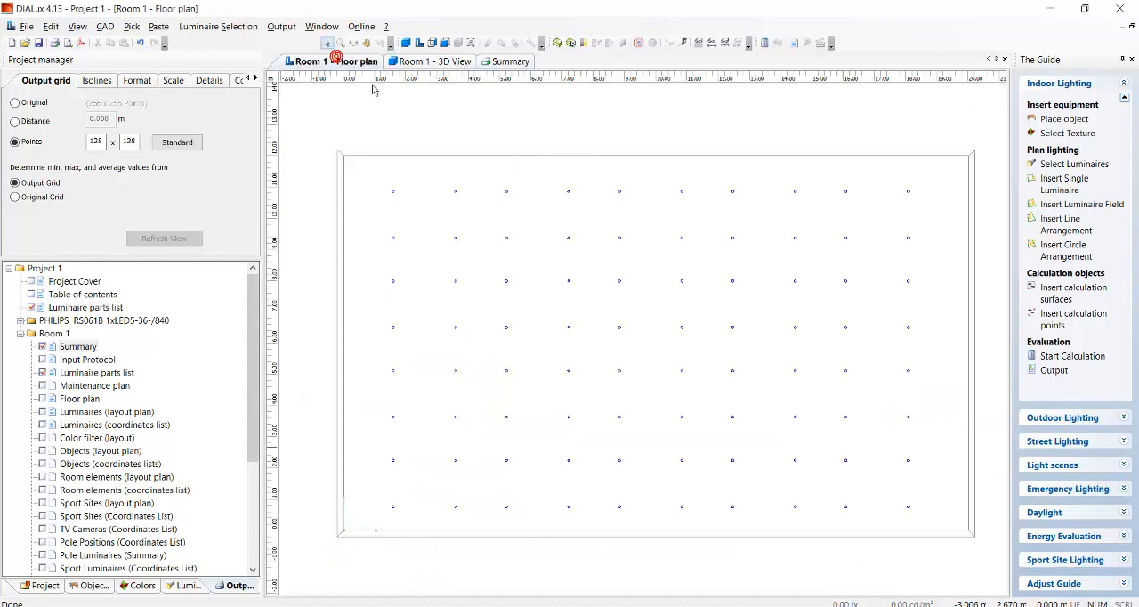